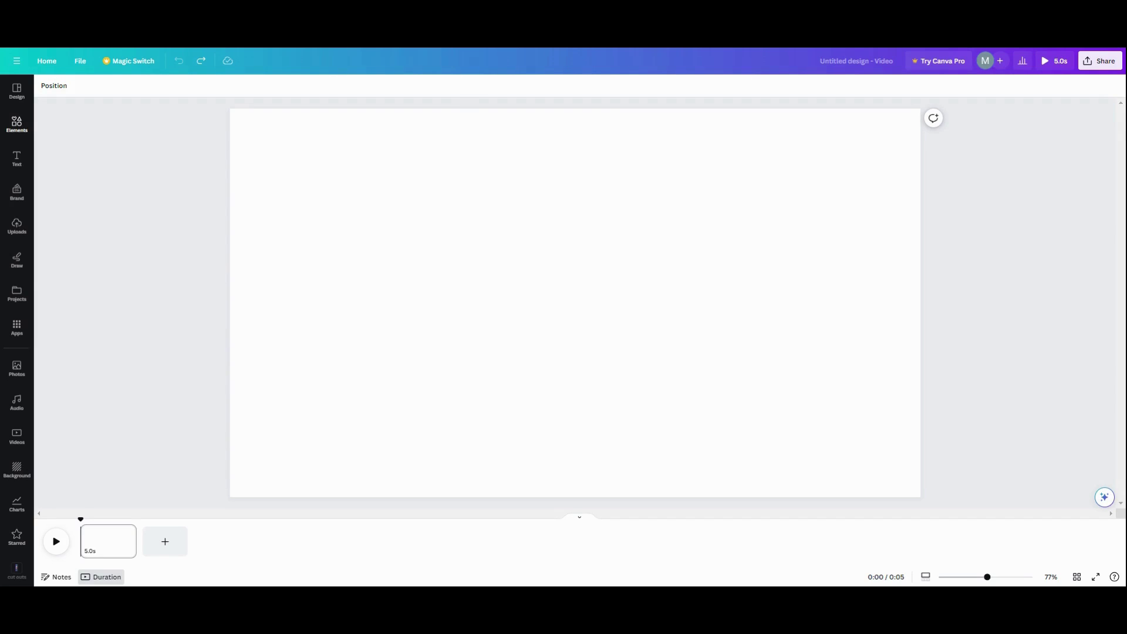
Add a square to the blank page and fill it with the grey-to-white default gradient
click(21, 135)
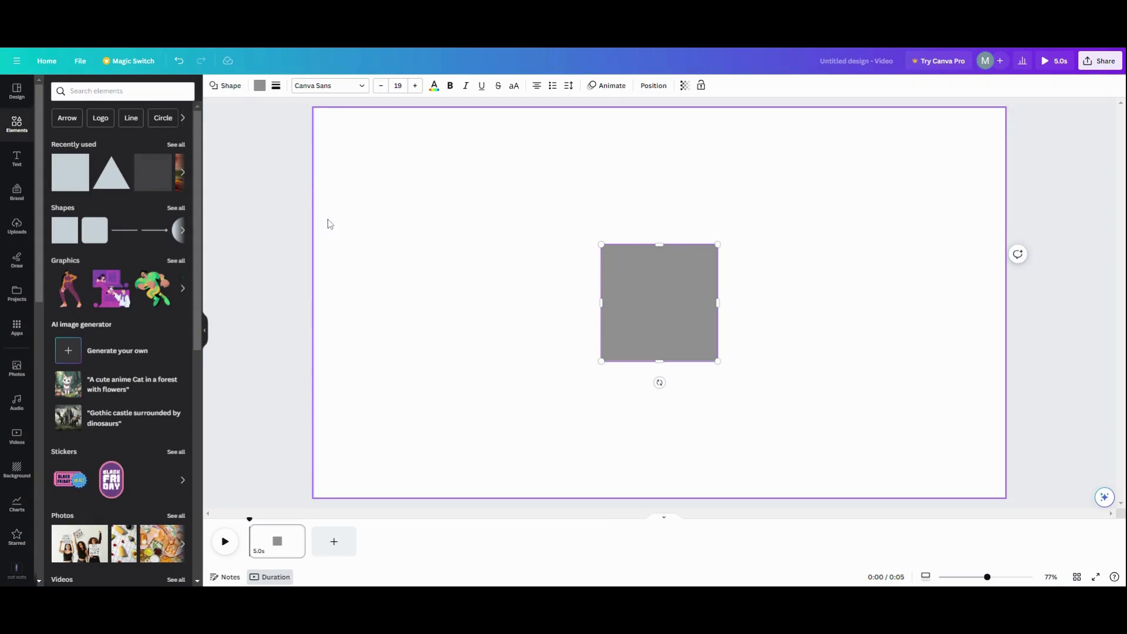
click(260, 86)
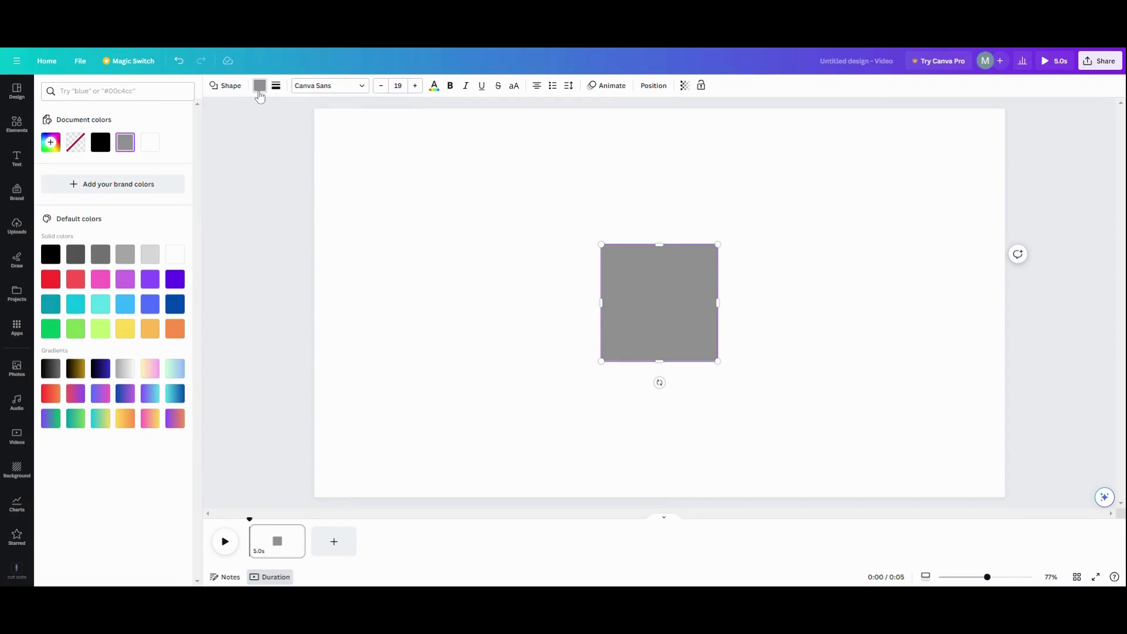
click(259, 90)
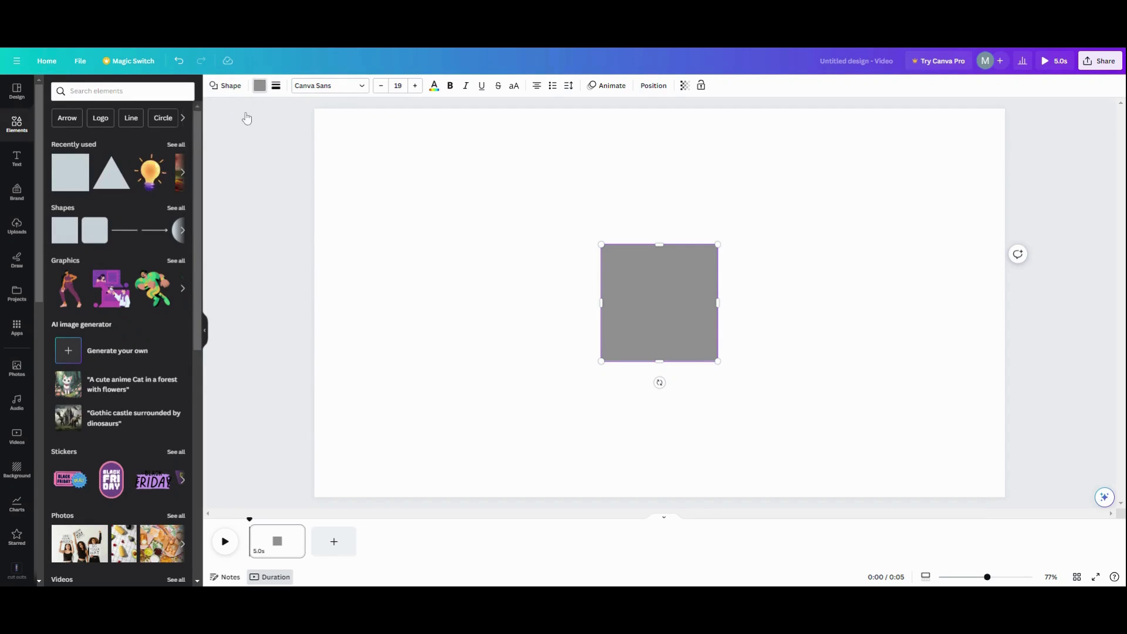
click(259, 86)
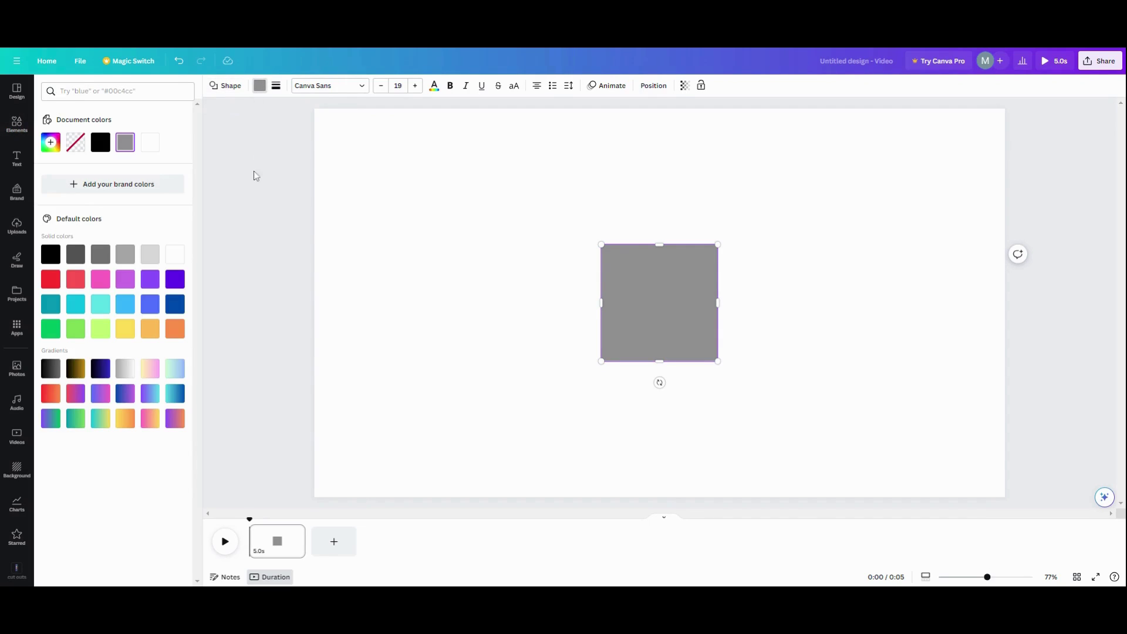
click(125, 369)
click(51, 144)
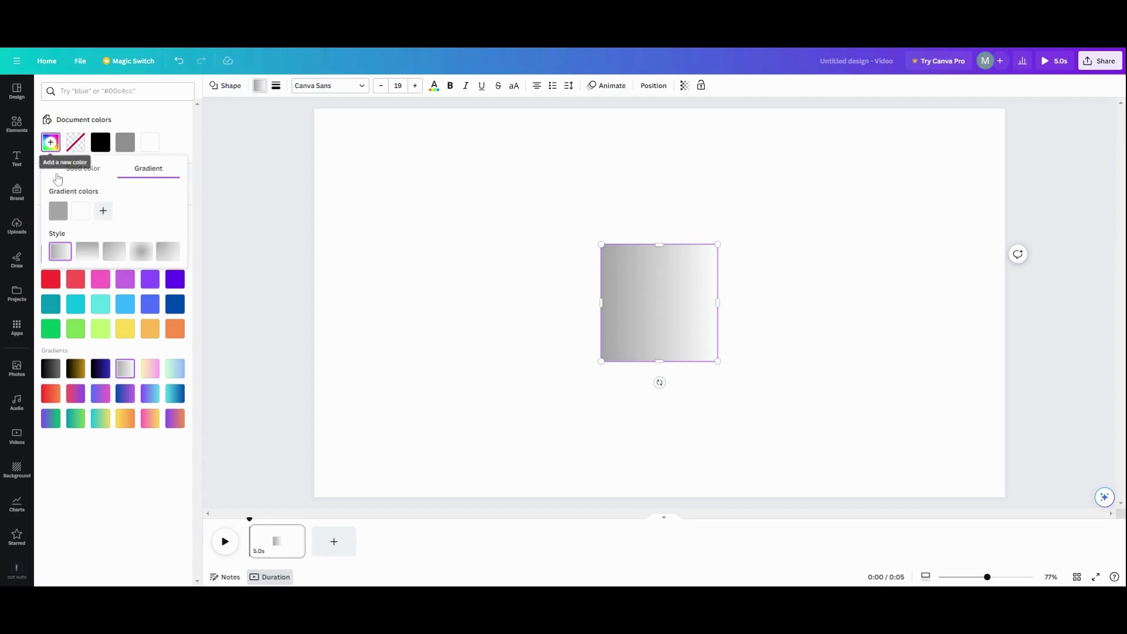
Add black (#000000) as a third colour to the square's grey-to-white gradient
click(101, 210)
click(224, 323)
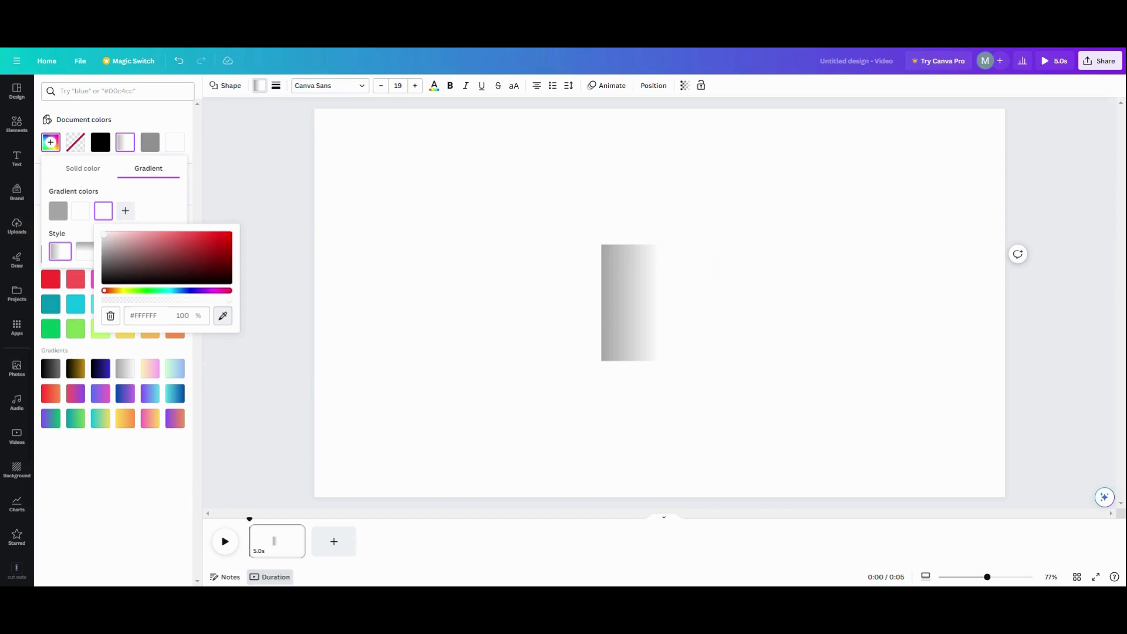
click(101, 142)
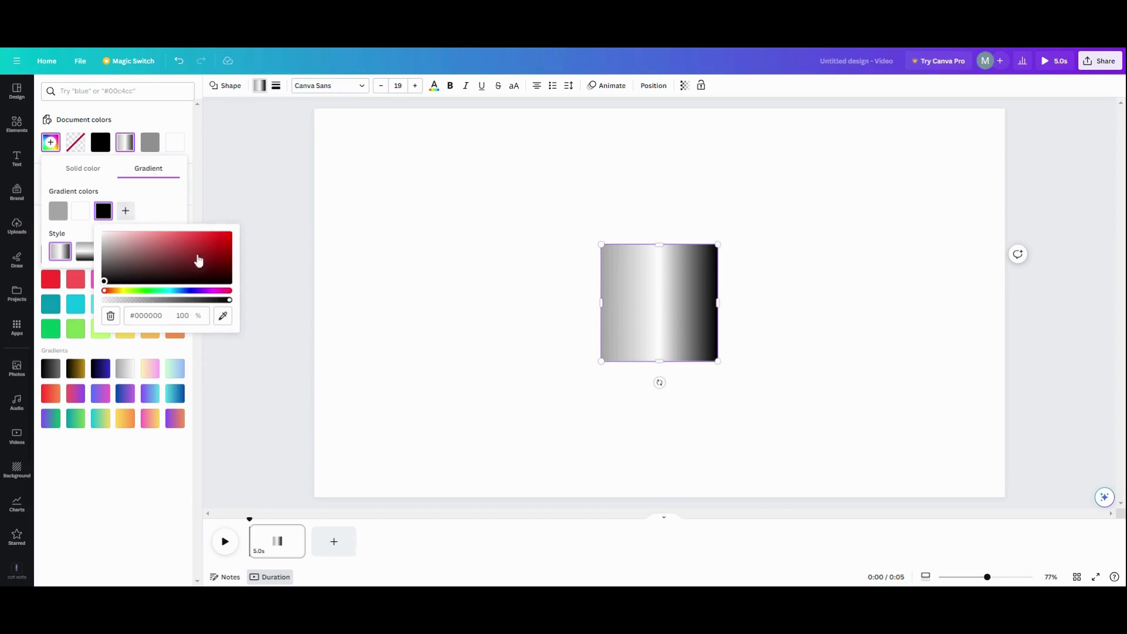
Reshape the gradient square into a thin full-height vertical bar and place a duplicate a short distance to its right
drag(715, 303, 610, 294)
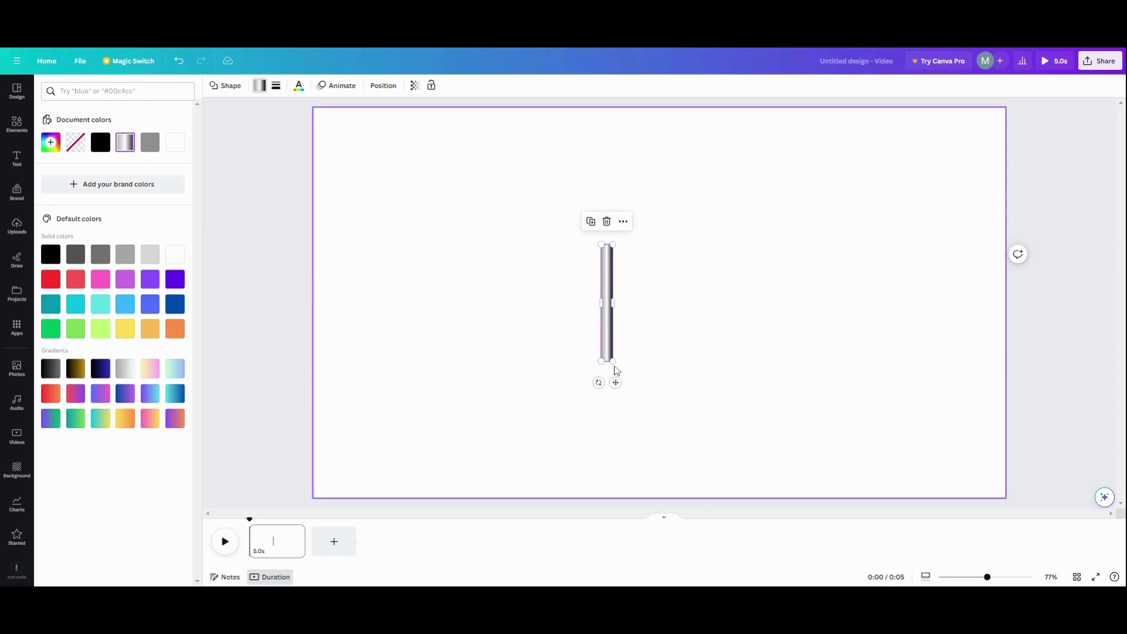
drag(613, 362, 612, 498)
drag(611, 246, 613, 105)
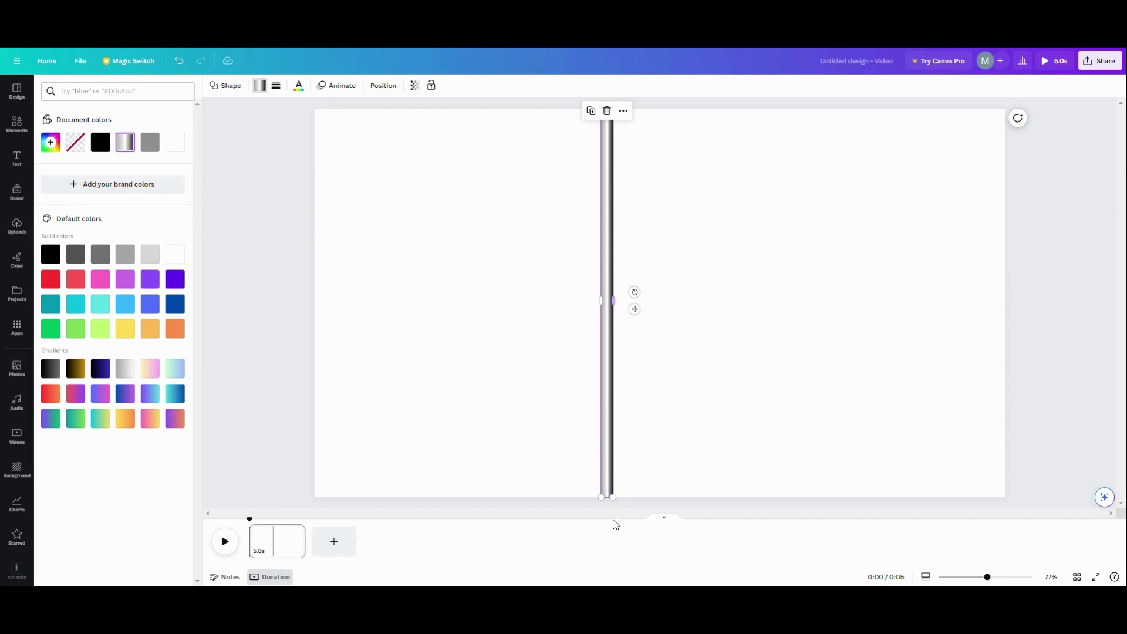
drag(613, 498, 611, 505)
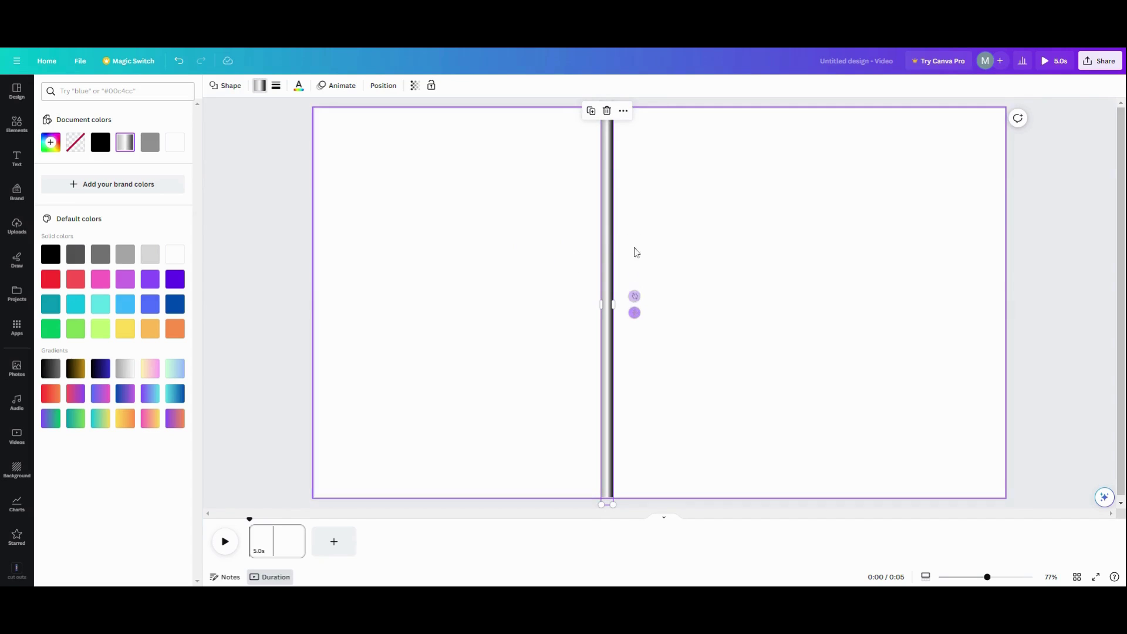
drag(602, 144, 608, 150)
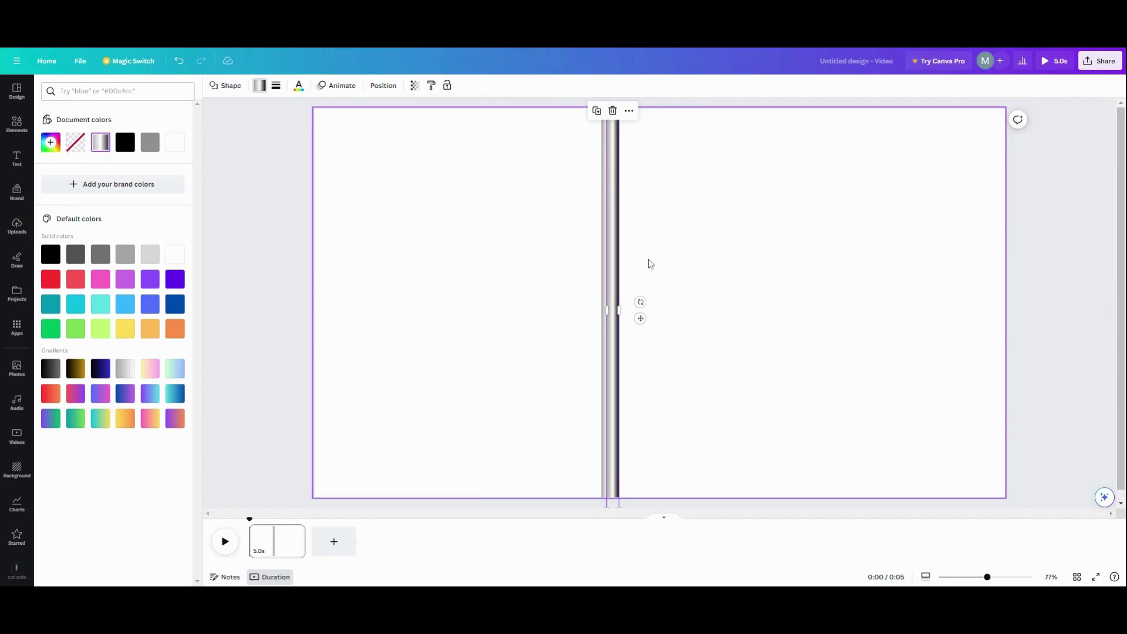
drag(640, 319, 694, 317)
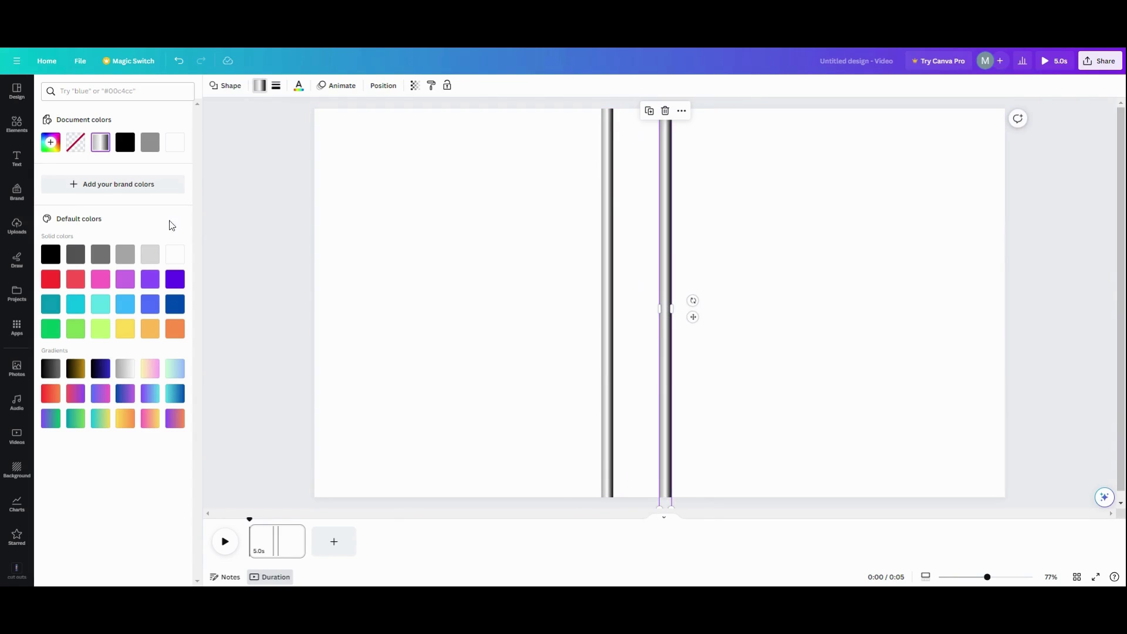
Add another square, narrow it to an upright rectangle and centre its lower end over the left bar's top end
click(10, 129)
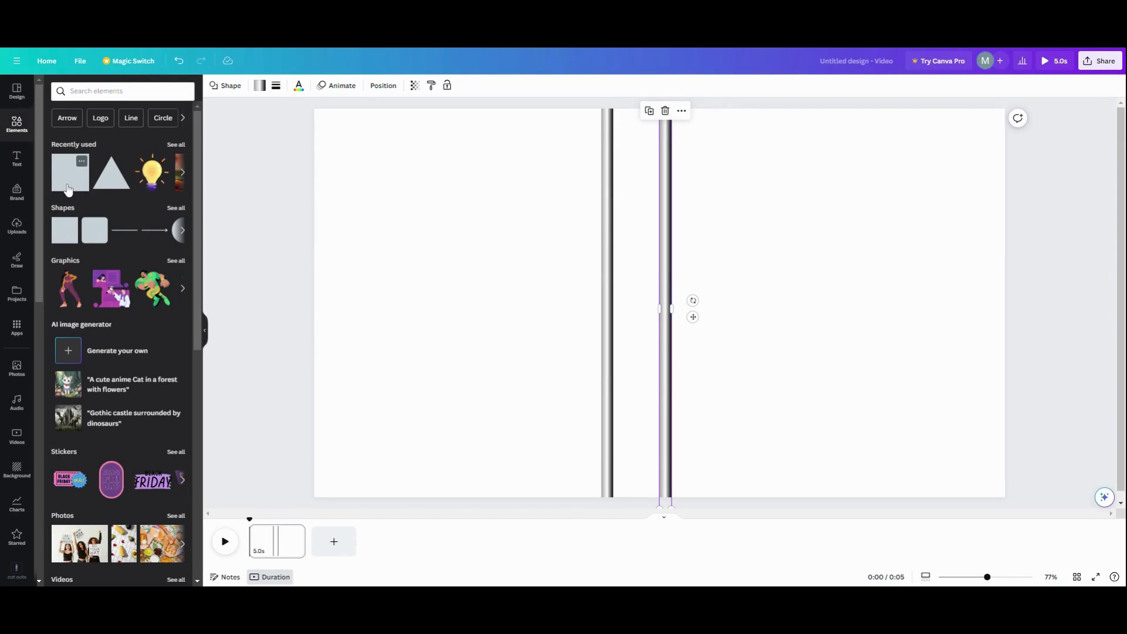
click(67, 188)
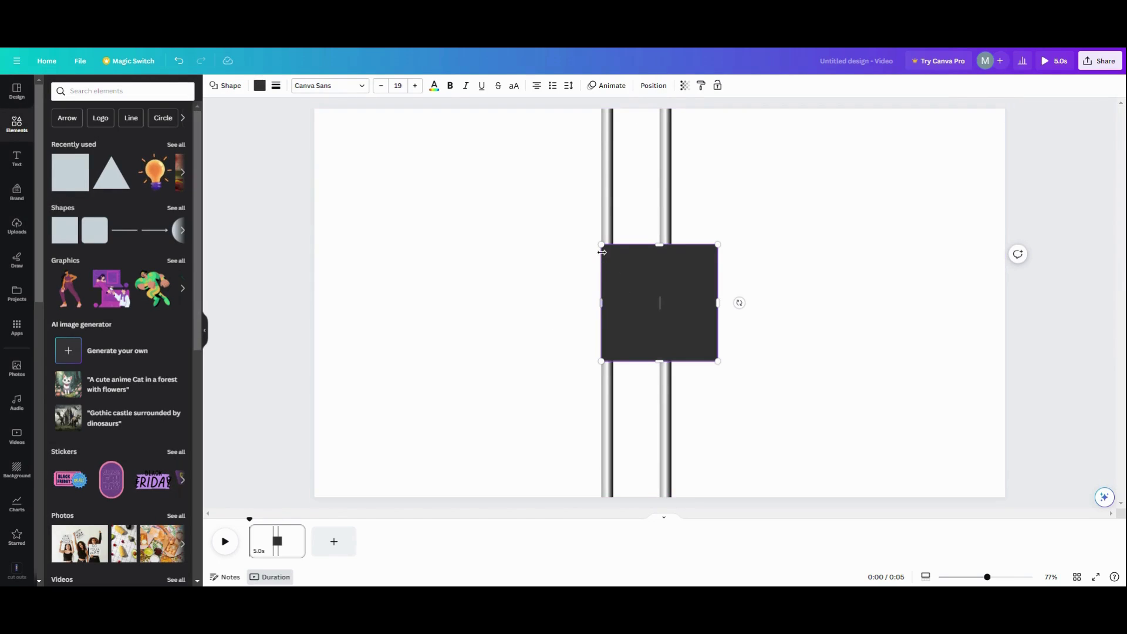
drag(600, 244, 702, 232)
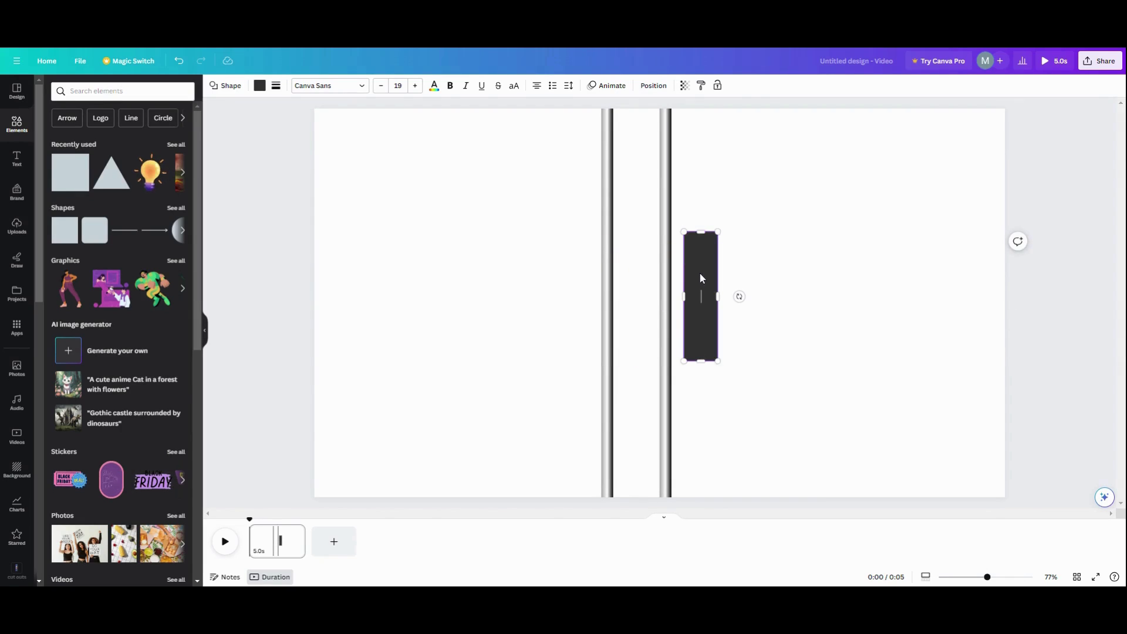
drag(699, 272, 686, 249)
click(694, 303)
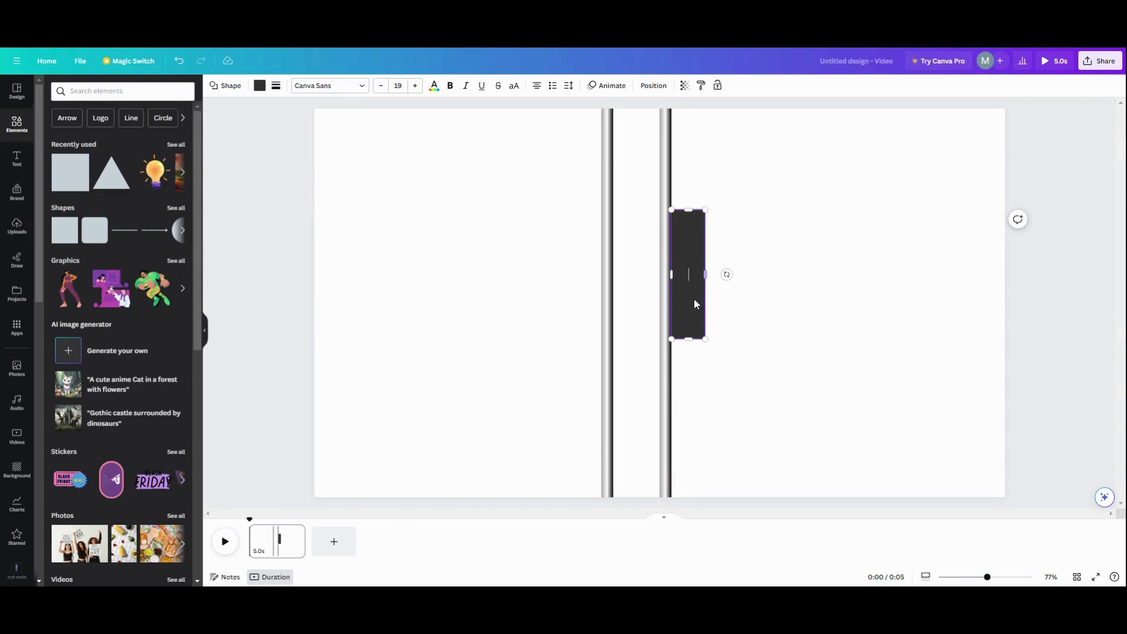
drag(688, 312, 603, 113)
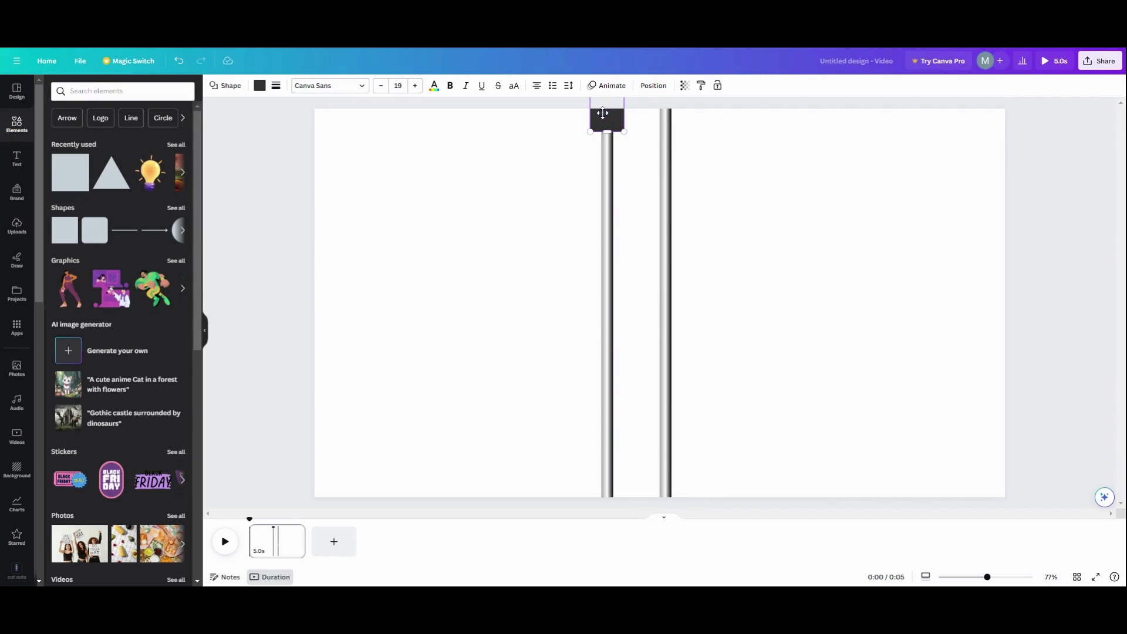
Remove the fill colour from the dark rectangle at the top of the left bar
drag(557, 123, 613, 151)
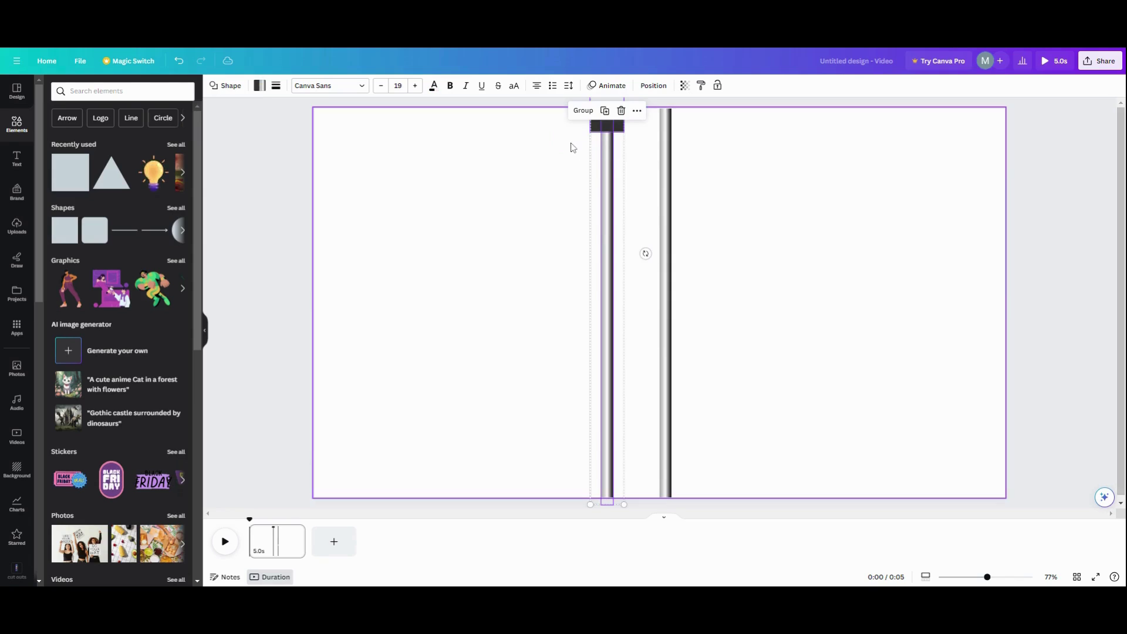
click(563, 142)
click(614, 126)
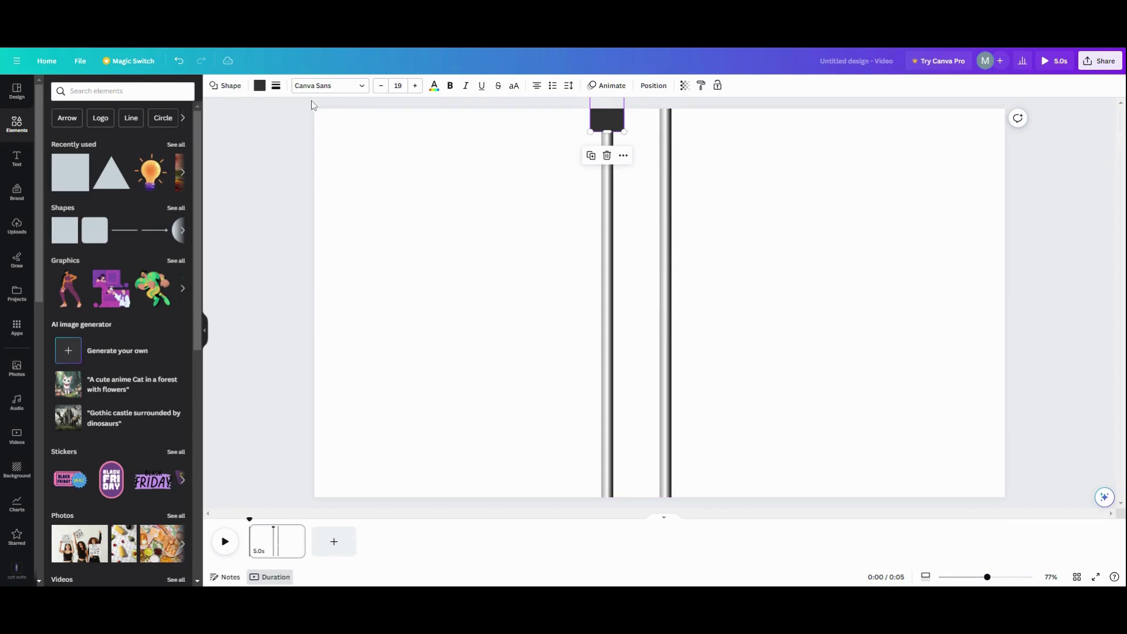
click(259, 86)
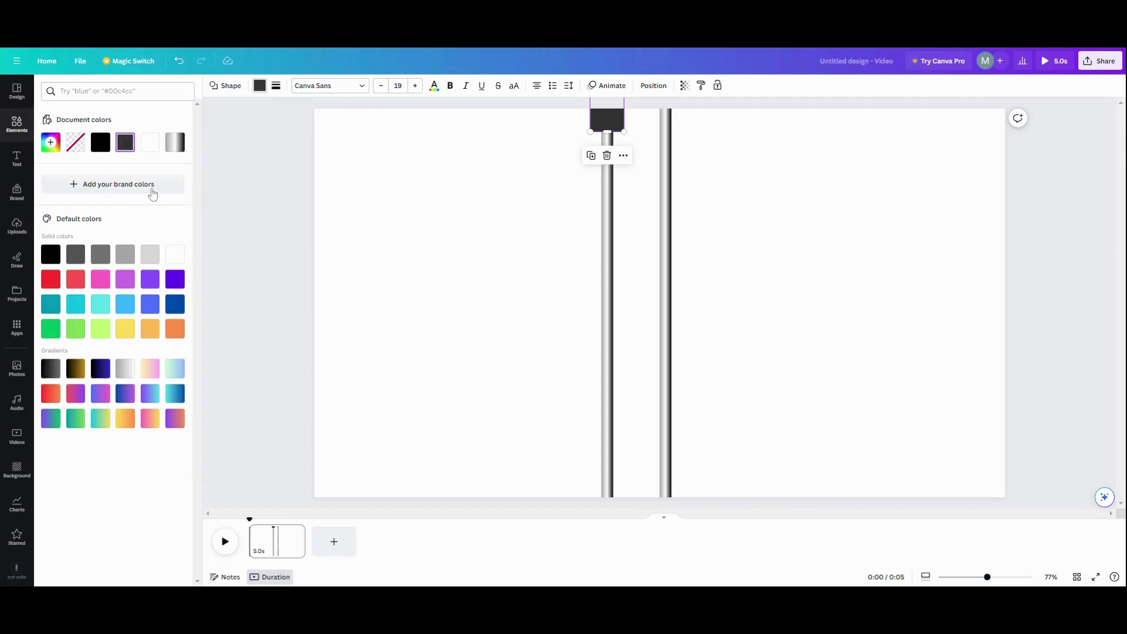
click(75, 147)
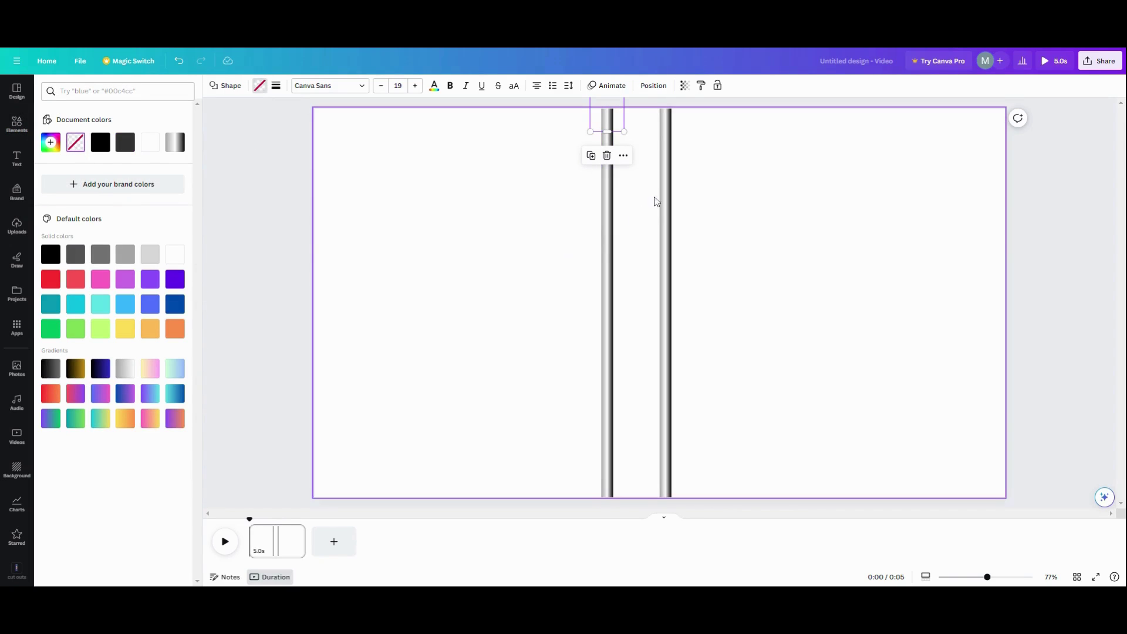
Duplicate the transparent rectangle onto the right bar's top end and group each bar with its rectangle
click(590, 156)
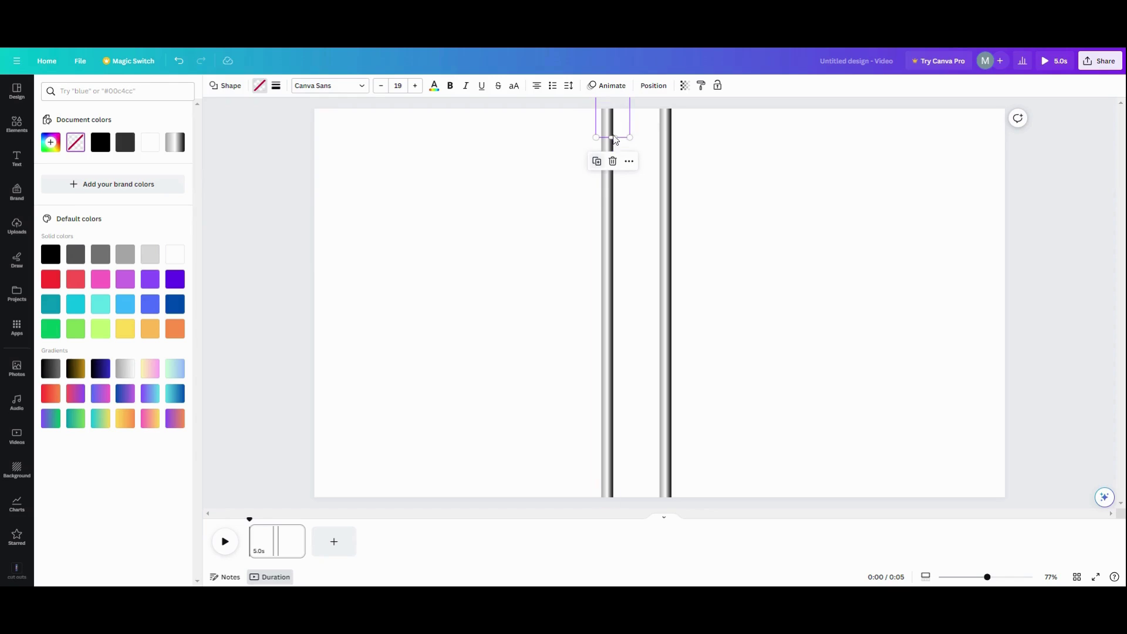
drag(619, 128, 674, 123)
drag(558, 106, 623, 127)
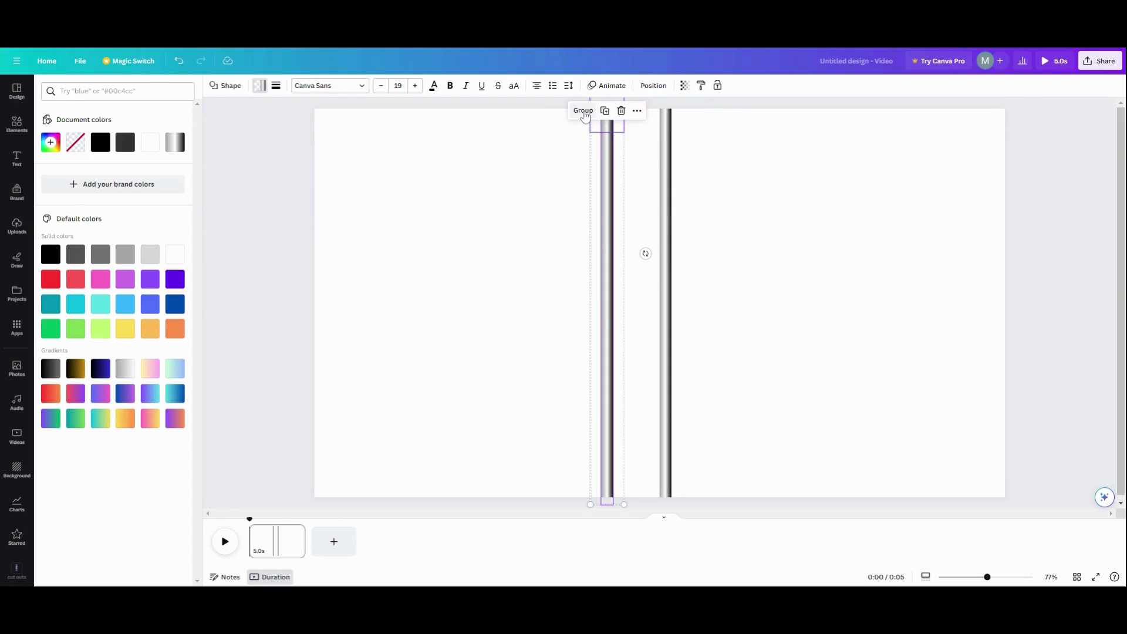
key(ctrl+g)
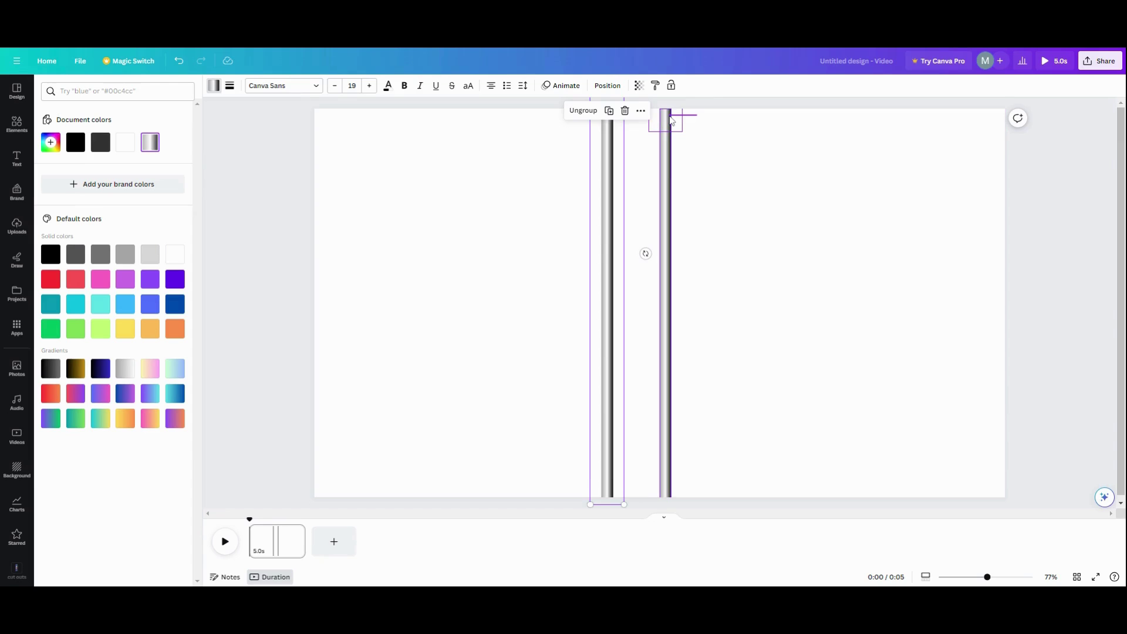
click(672, 120)
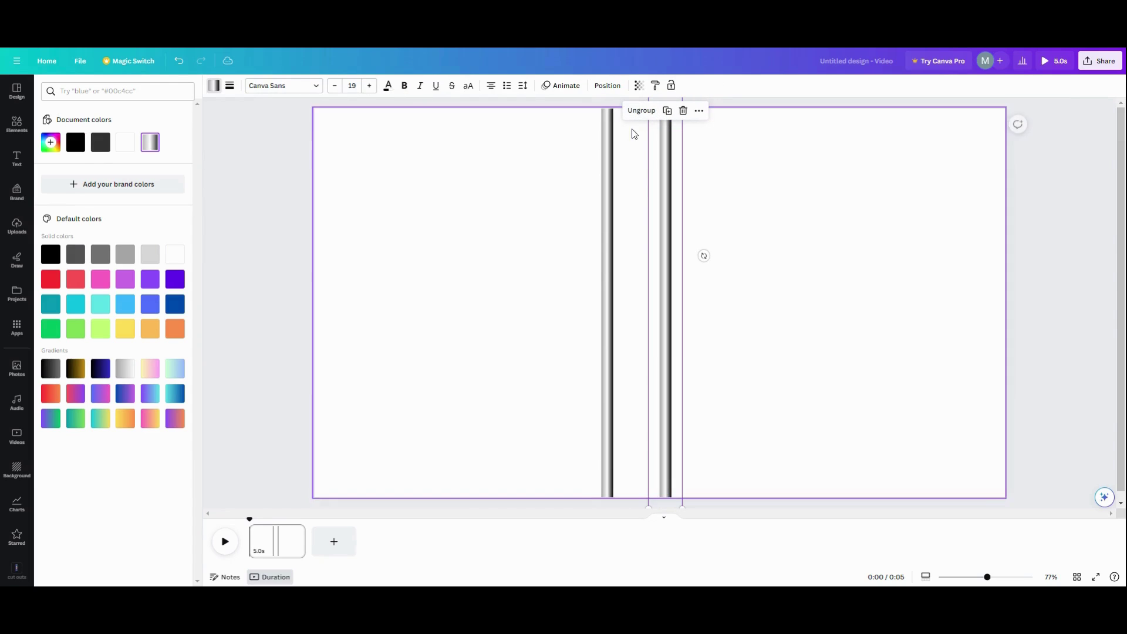
Stack the two grouped bars on each other and move them below the page, centred, with only their transparent ends overlapping it
drag(616, 142, 656, 182)
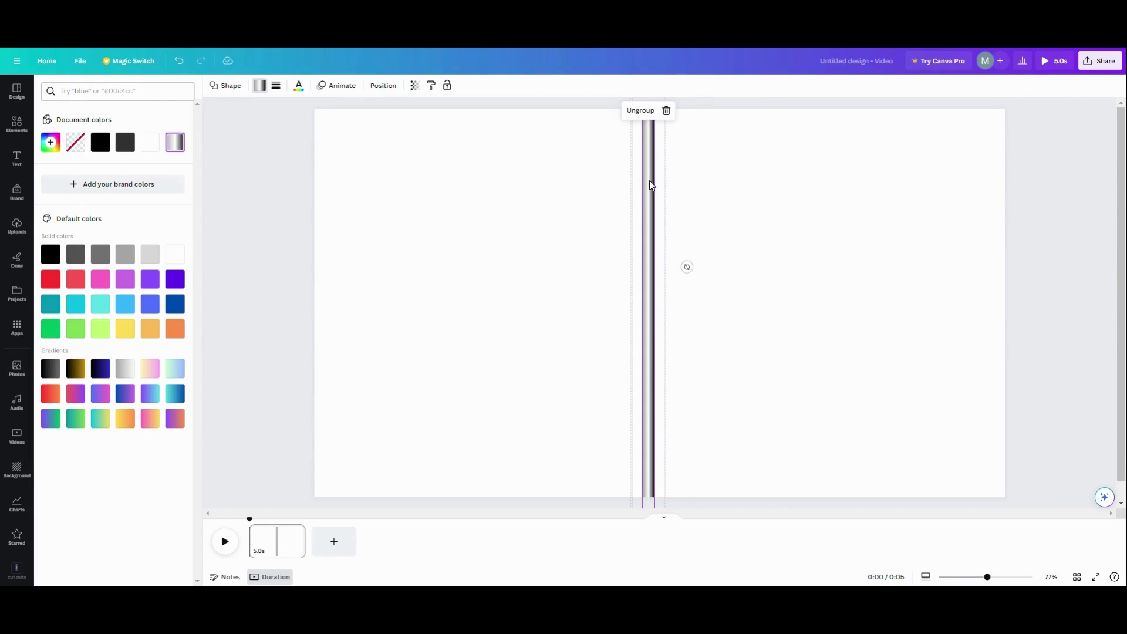
drag(614, 132, 665, 501)
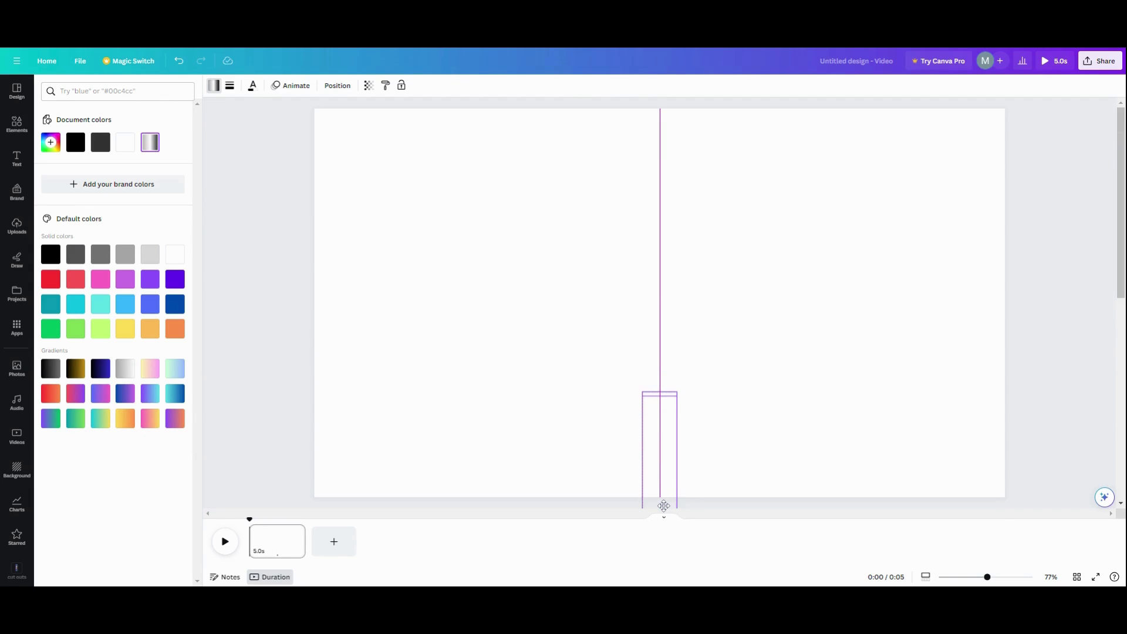
drag(664, 506, 663, 506)
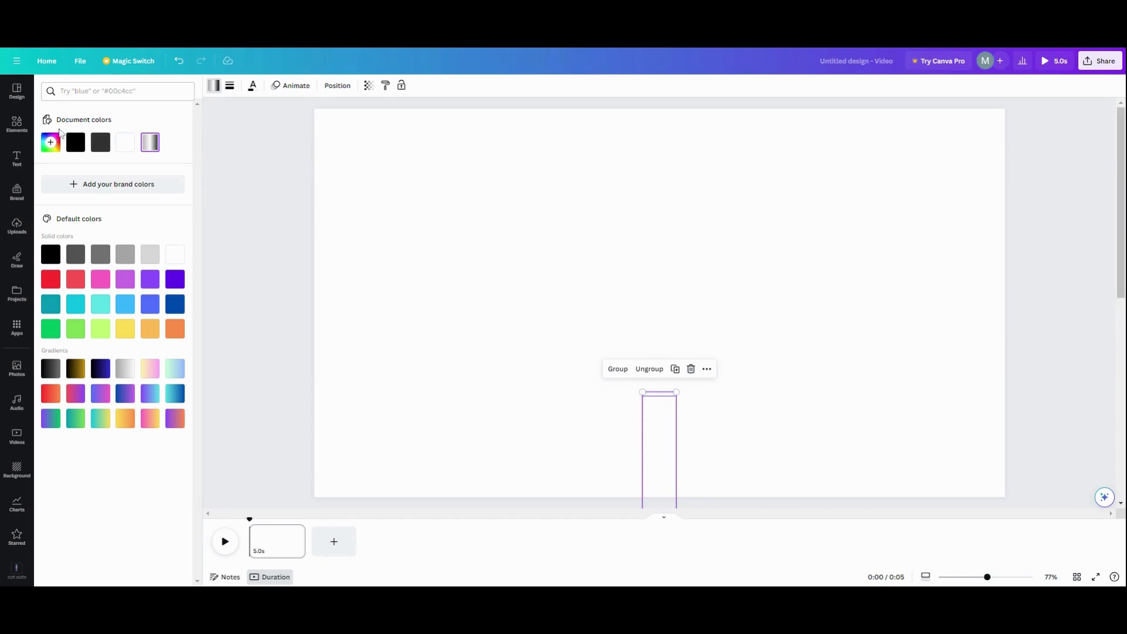
Add a new square at the page's upper-left corner and enlarge it to cover the left half of the page
click(11, 125)
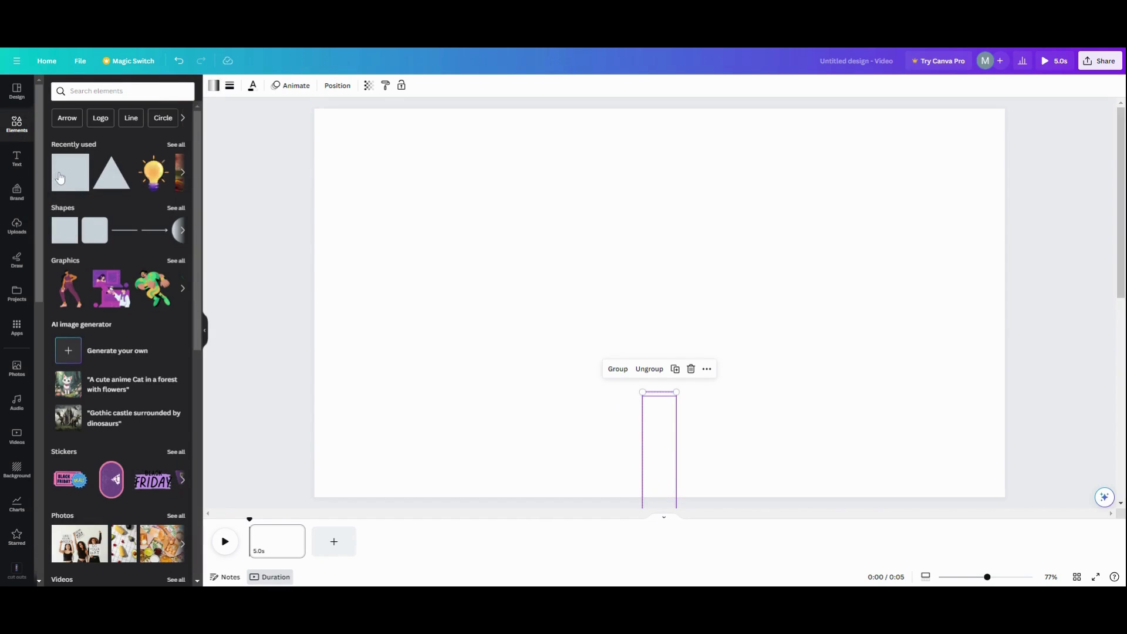
click(60, 178)
drag(640, 281, 352, 144)
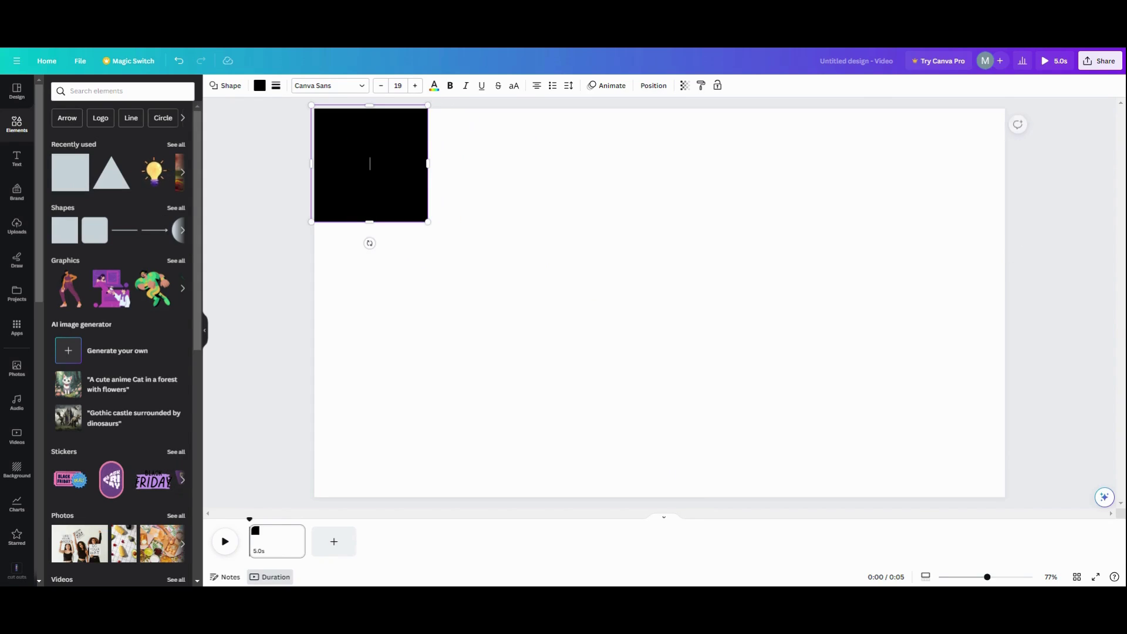
drag(429, 223, 640, 502)
drag(638, 304, 653, 302)
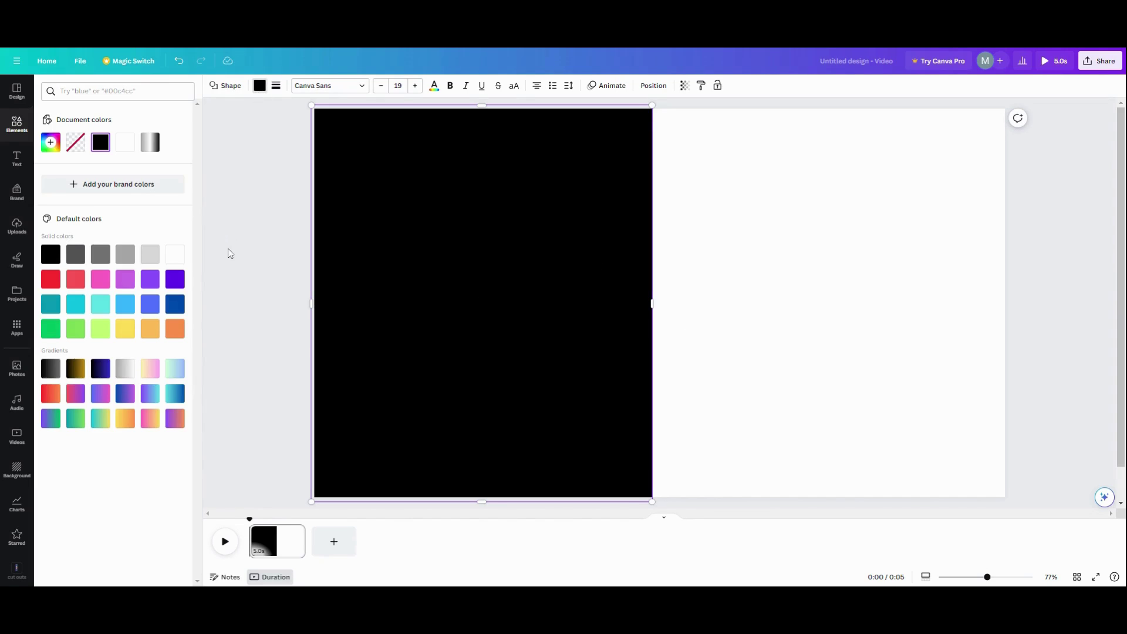
Fill the left-half panel with the purple-to-turquoise gradient and nudge it slightly left
click(152, 400)
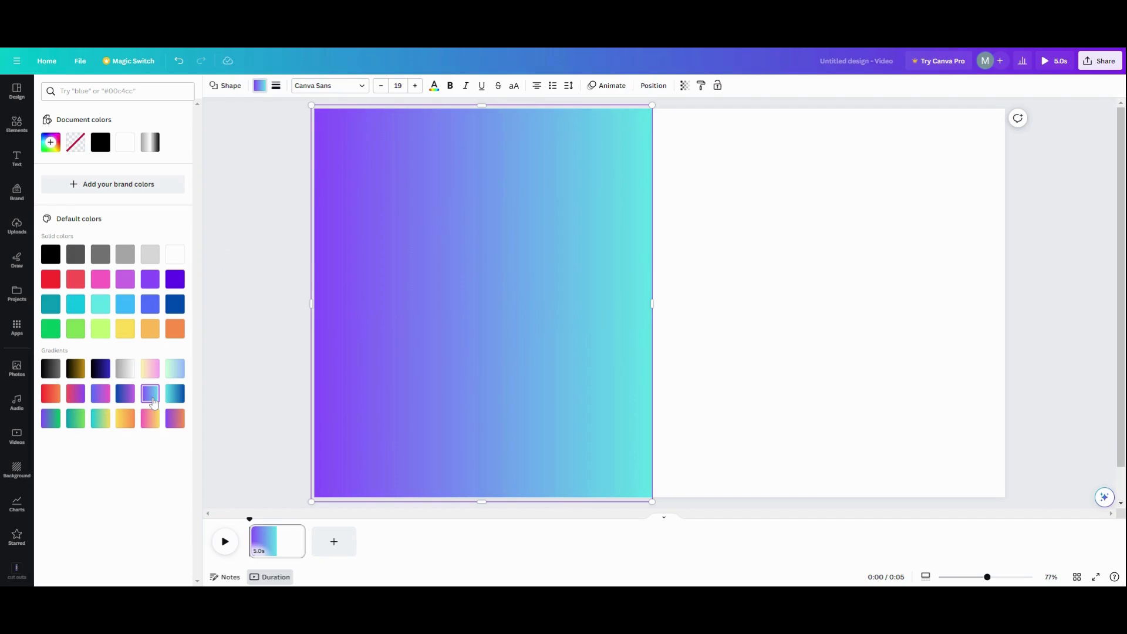
drag(406, 209, 404, 209)
click(818, 246)
Duplicate the left gradient panel and place the copy over the right half of the page
click(570, 203)
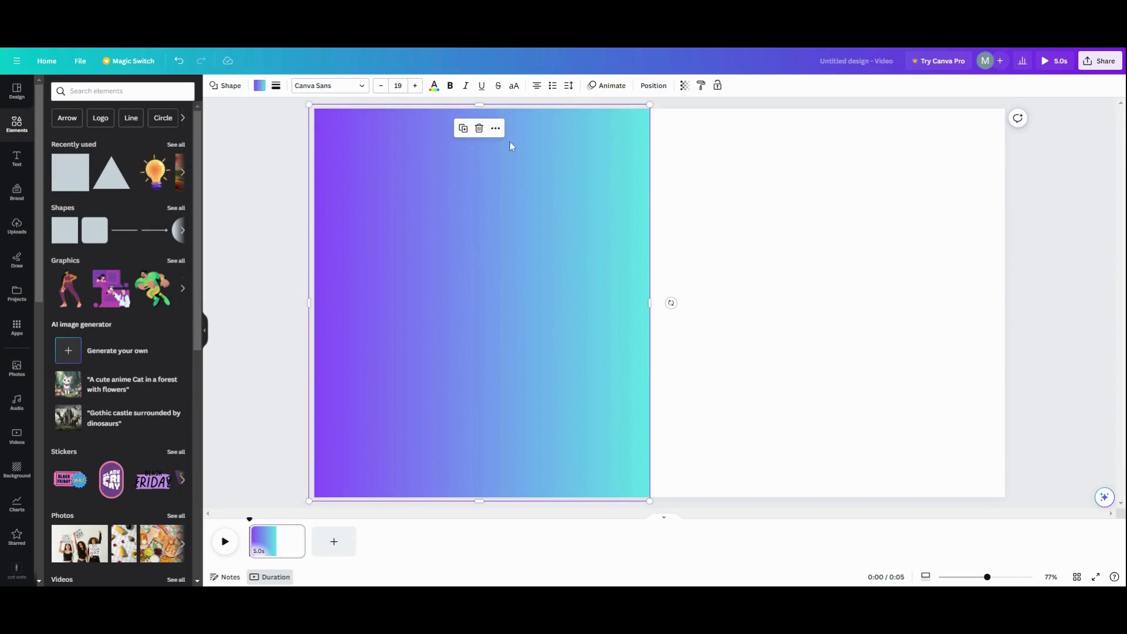
click(462, 128)
drag(471, 196, 828, 208)
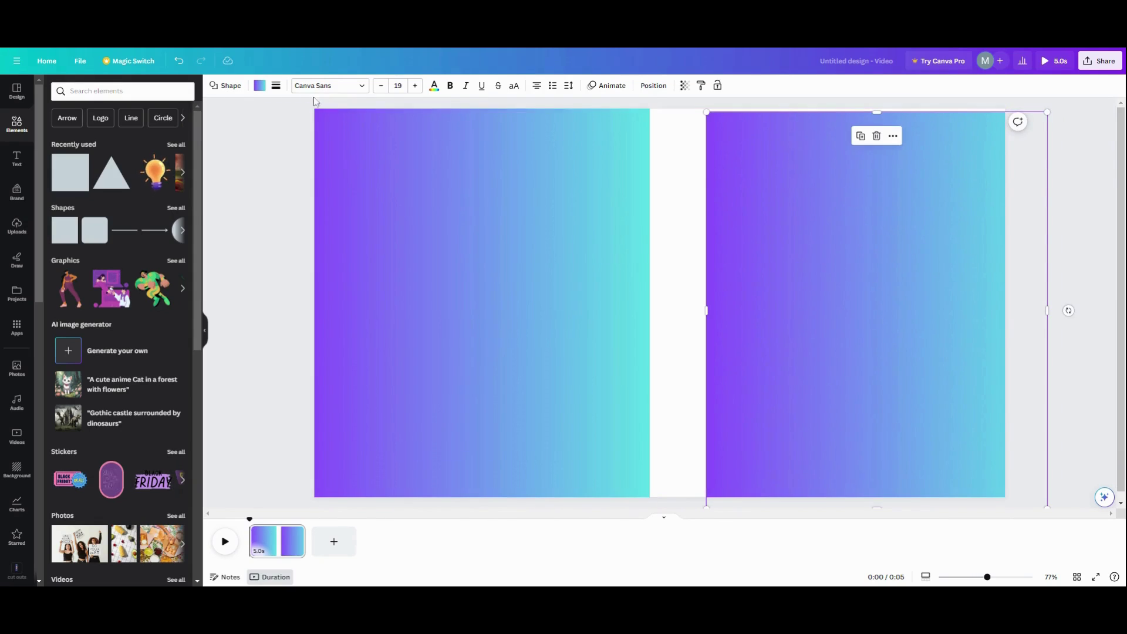
Reverse the copied panel's gradient to run turquoise to purple and shift the panel slightly up and inward
click(259, 85)
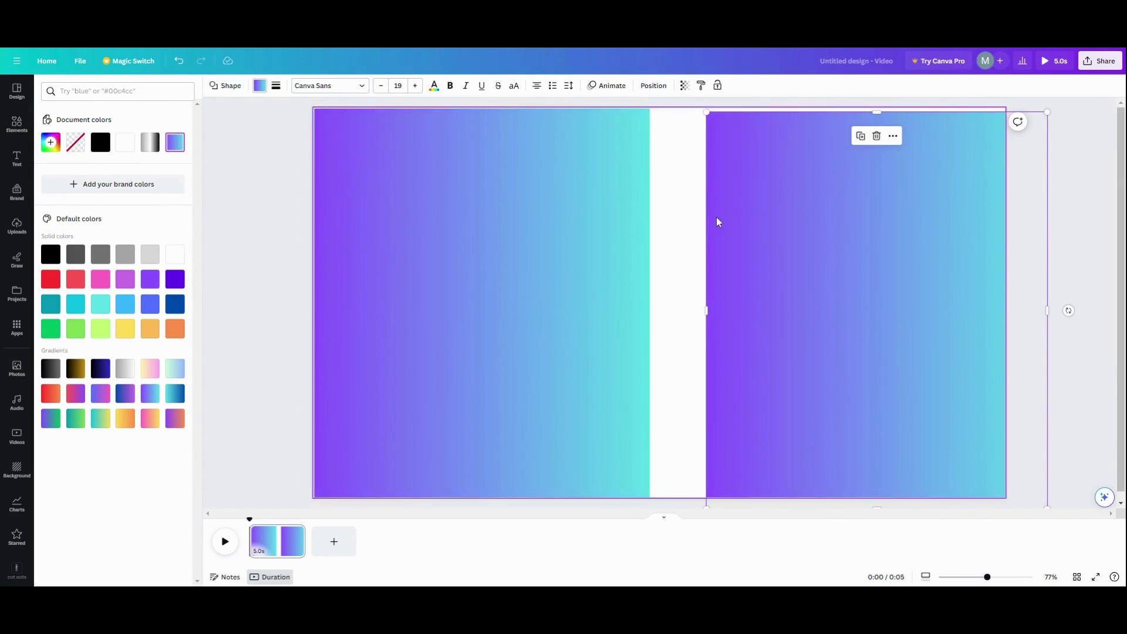
click(52, 147)
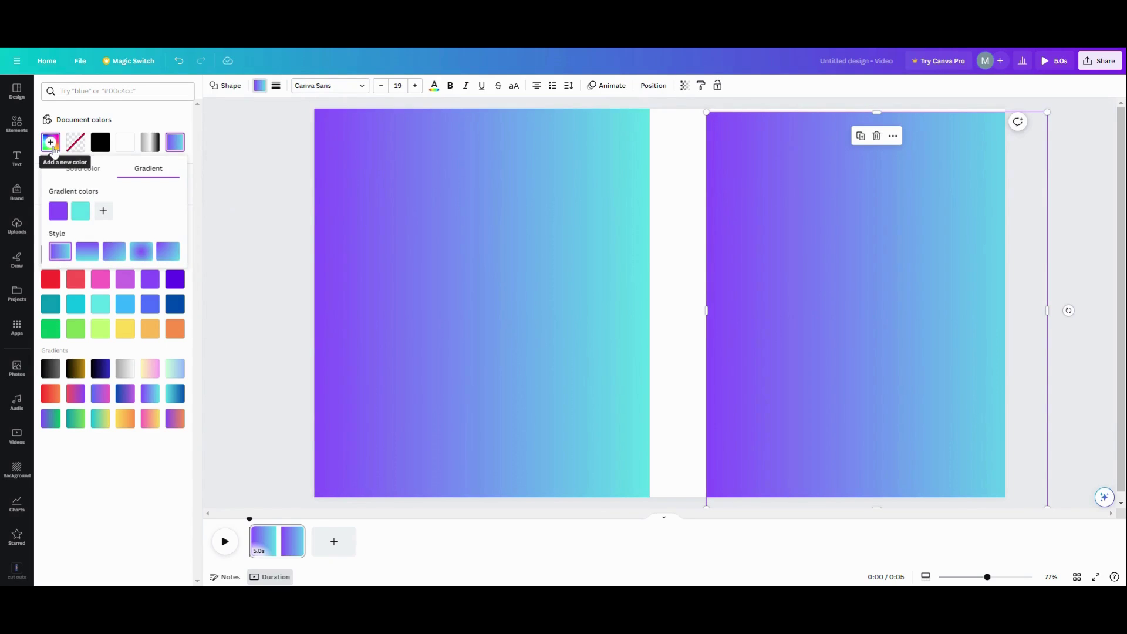
drag(56, 215, 90, 212)
drag(898, 238, 873, 229)
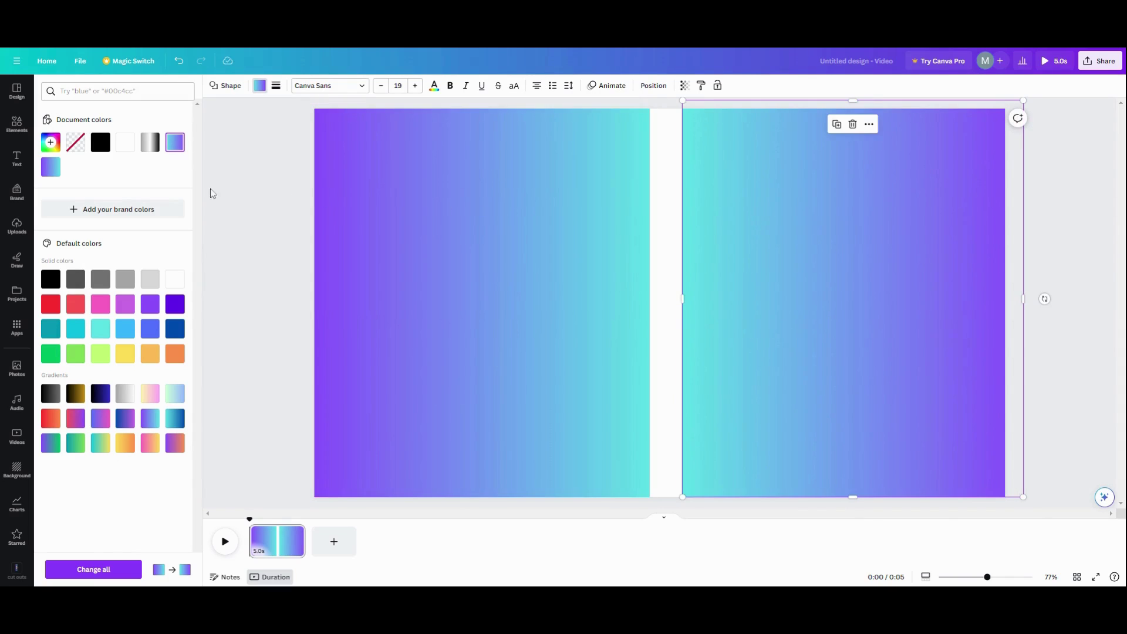
Add a square, shrink it across the right panel's inner edge, and give it a transparent fill
click(21, 133)
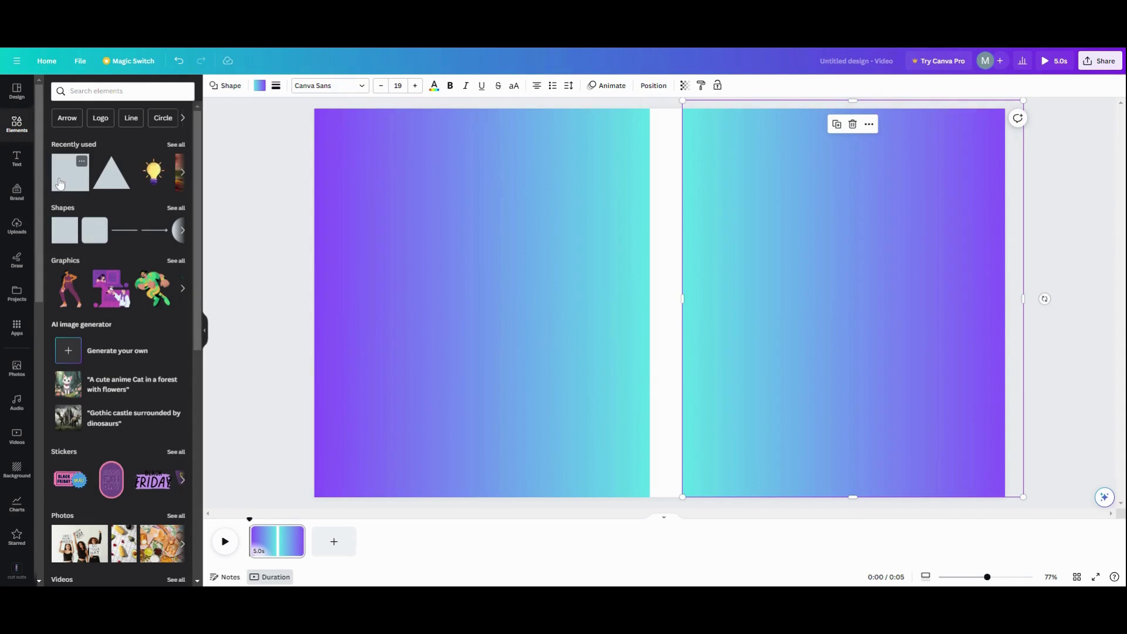
click(59, 184)
drag(602, 245, 685, 292)
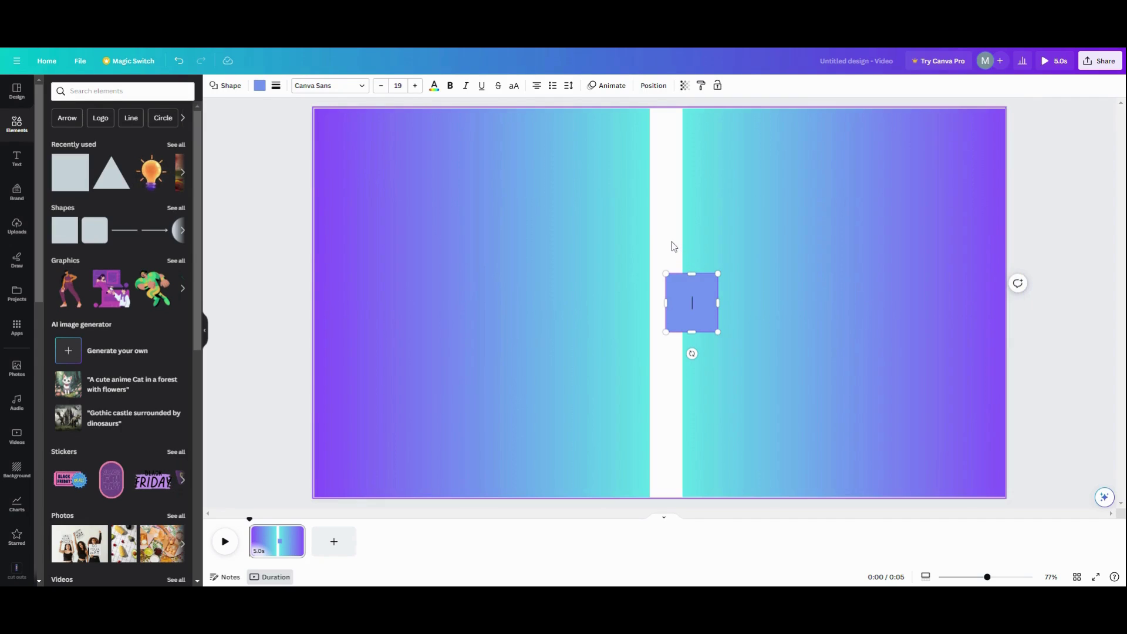
click(692, 292)
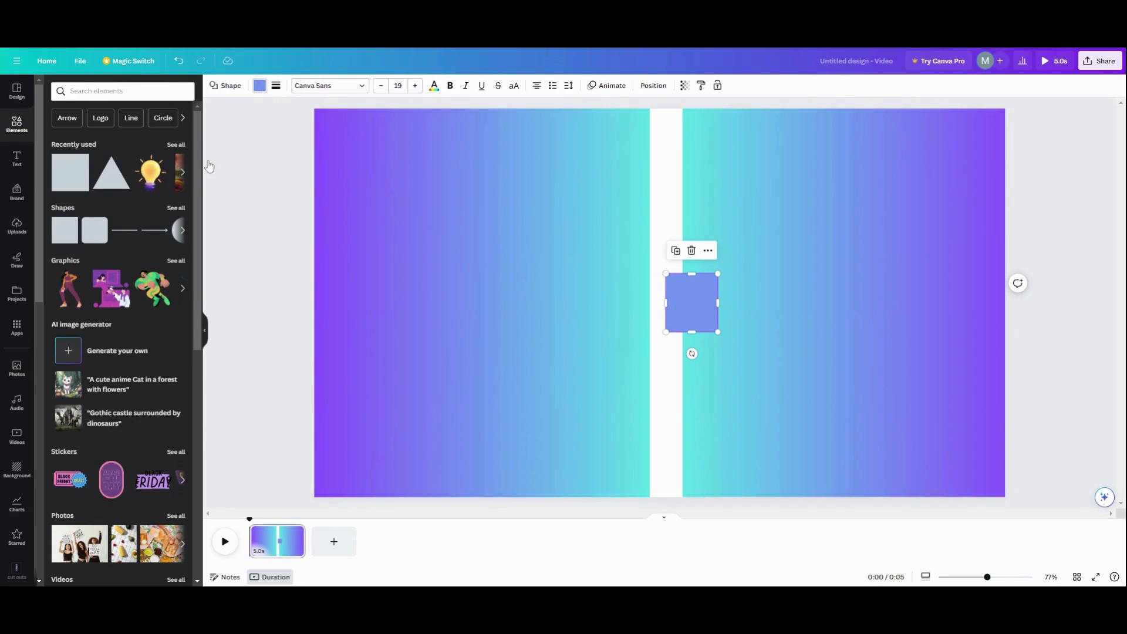
click(78, 144)
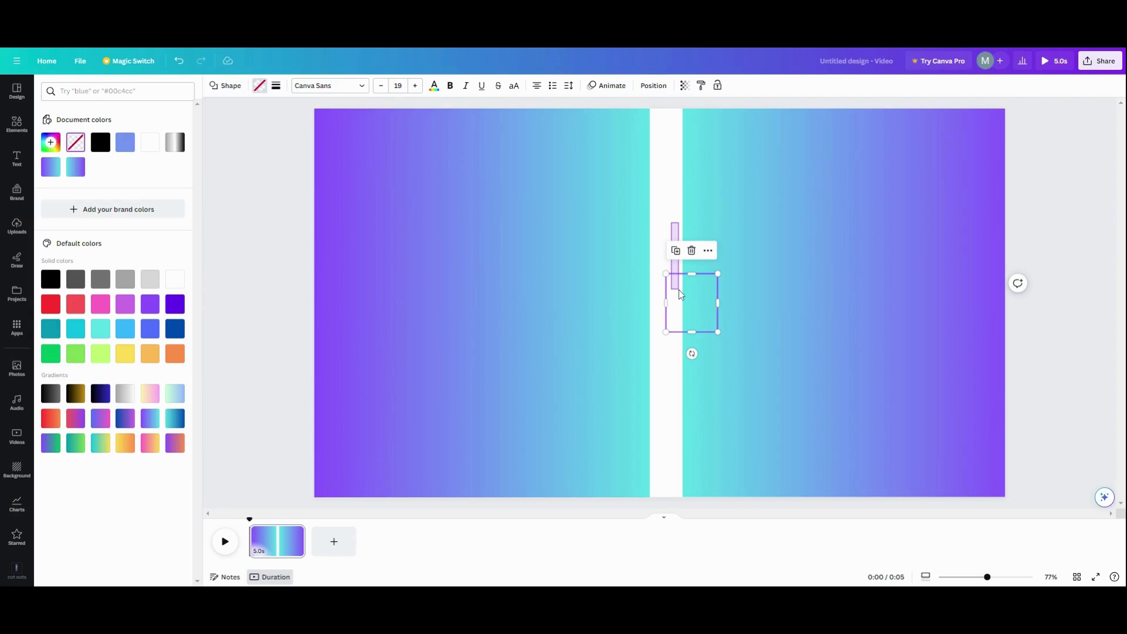
Widen both gradient panels outward past the page's side edges, making the left panel about 1,138 wide
click(829, 227)
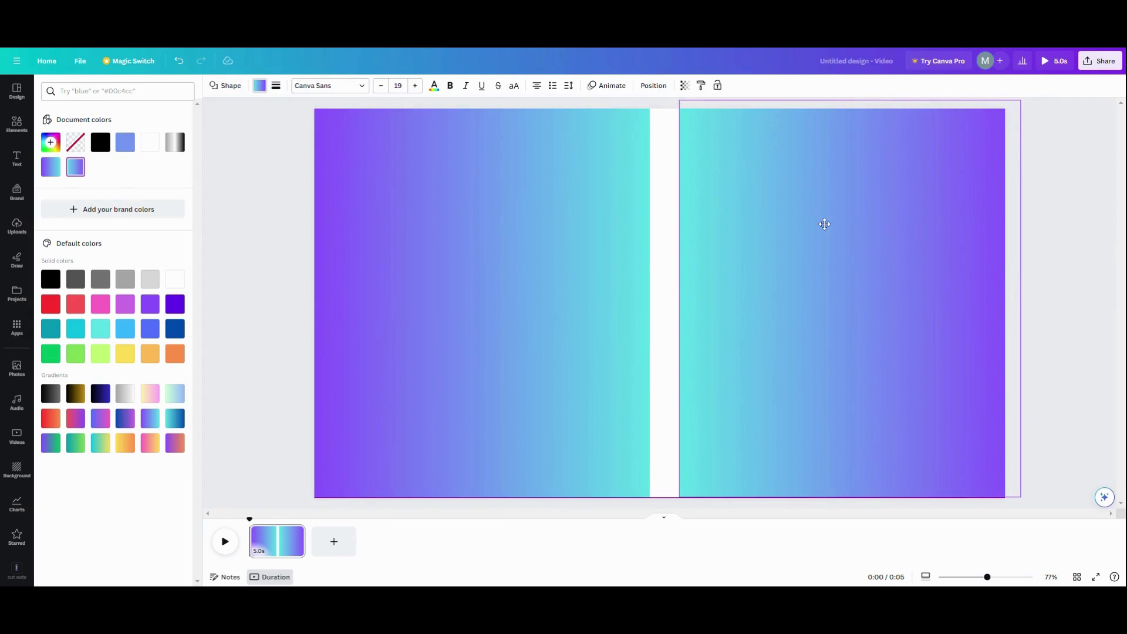
drag(1032, 305, 1068, 306)
click(360, 297)
drag(308, 304, 239, 306)
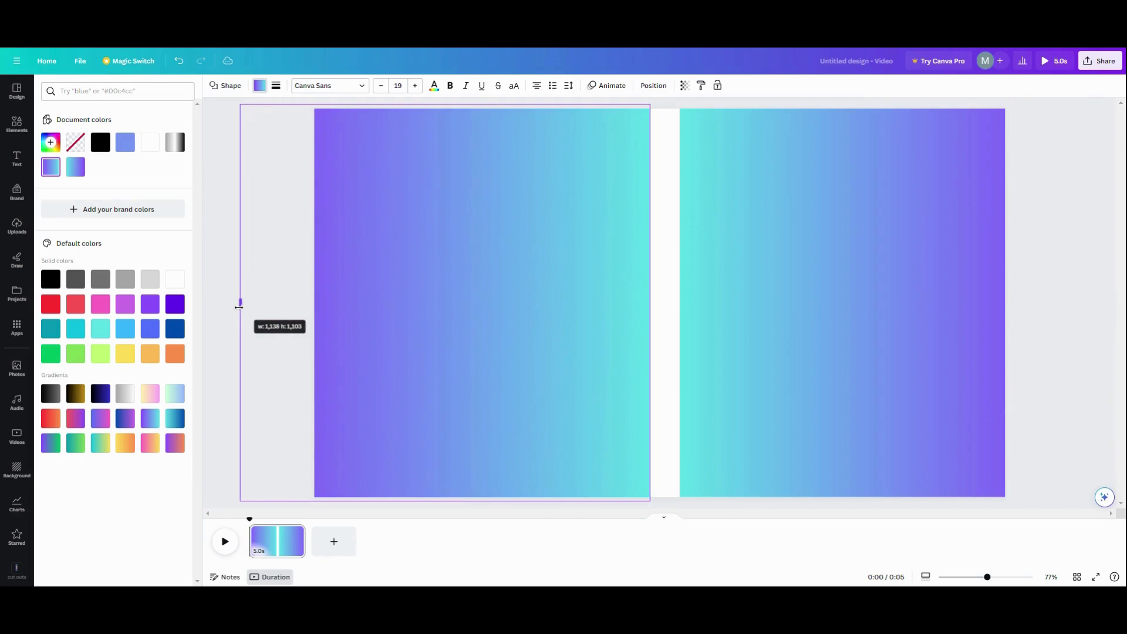
Group the transparent square with the right panel and move the group off the page's right side, leaving only its transparent end overlapping
click(707, 293)
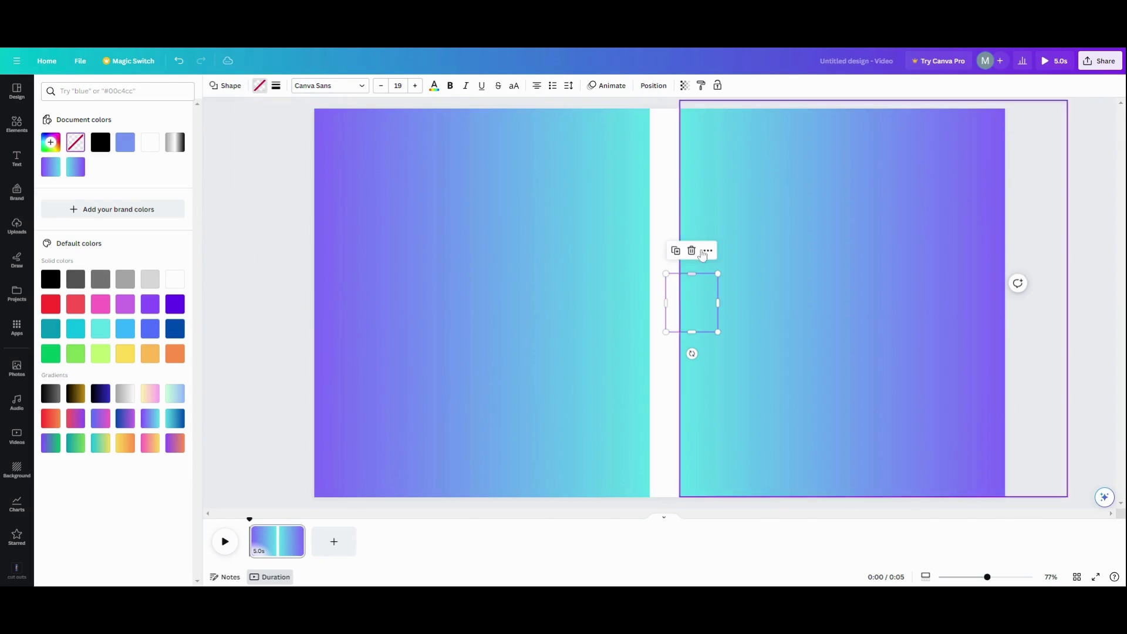
shift+click(684, 283)
click(843, 124)
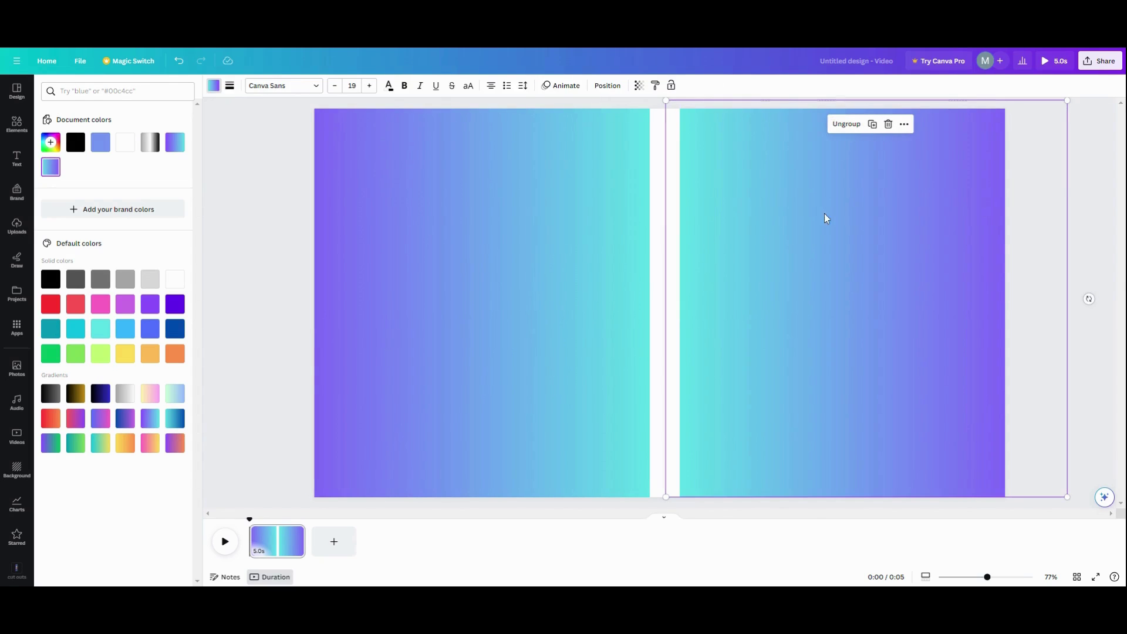
drag(672, 306, 994, 297)
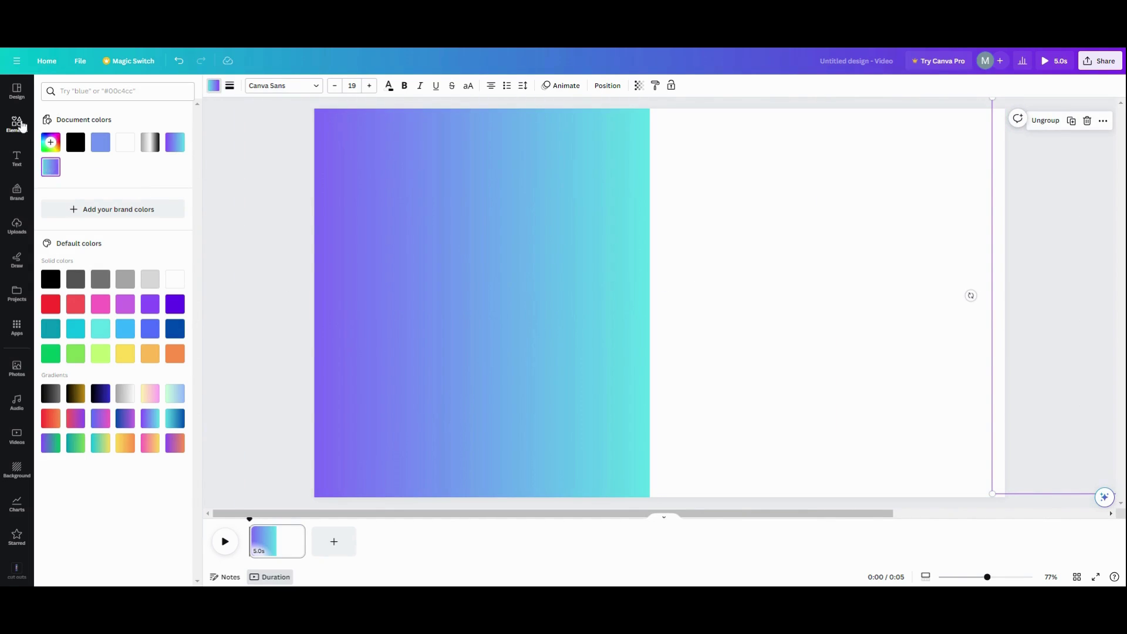
Add another square, shrink it across the left panel's inner edge, and give it a transparent fill
click(16, 124)
click(64, 175)
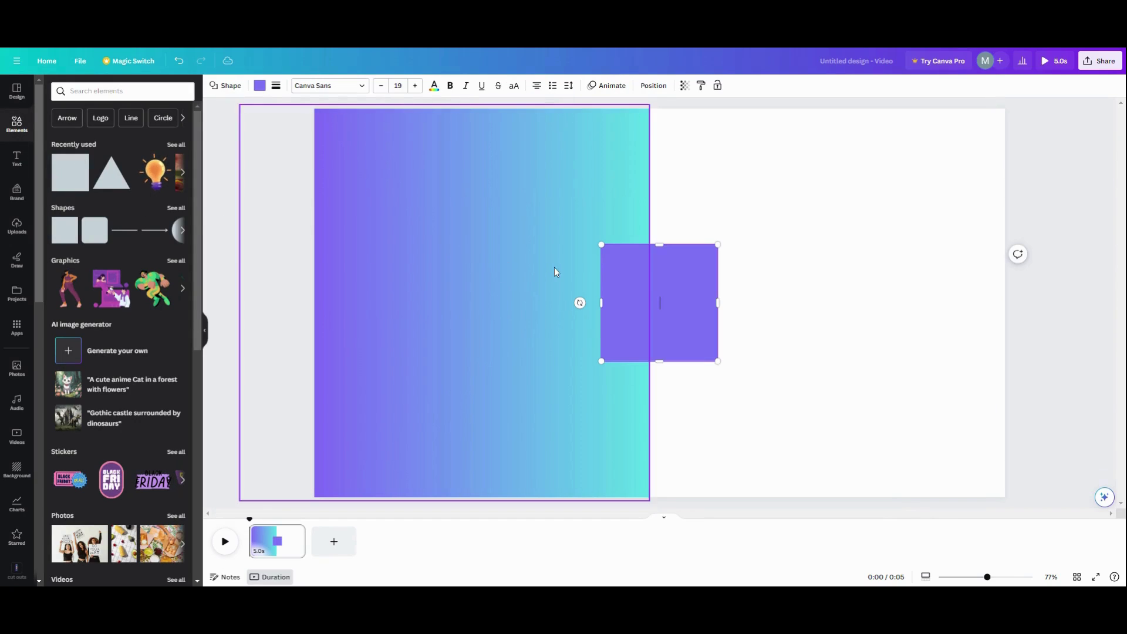
drag(603, 244, 629, 287)
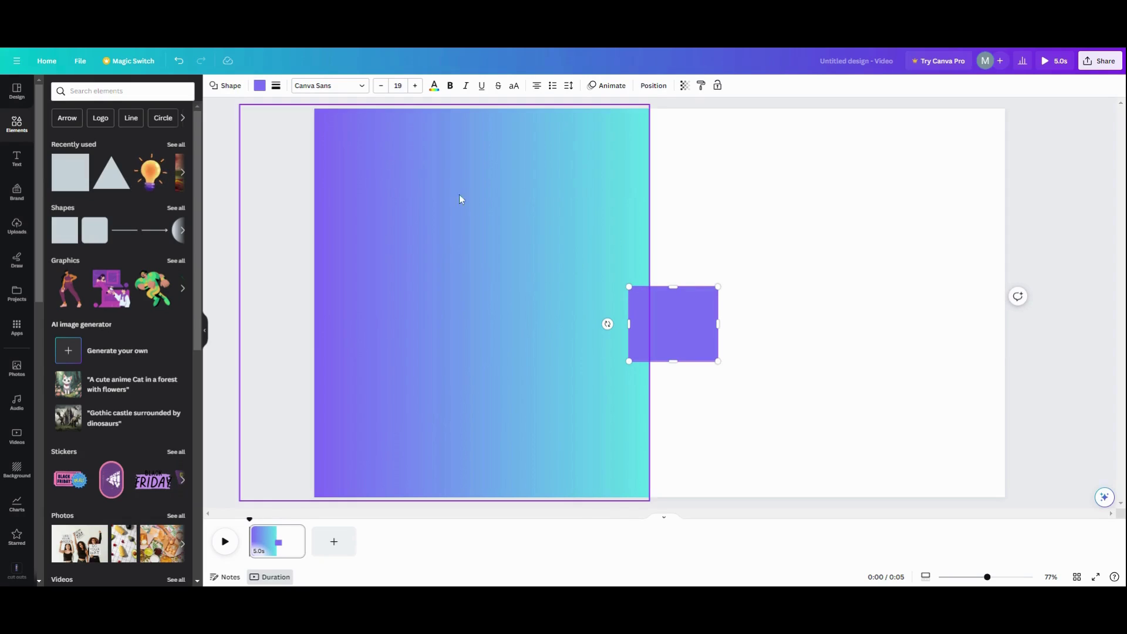
click(260, 86)
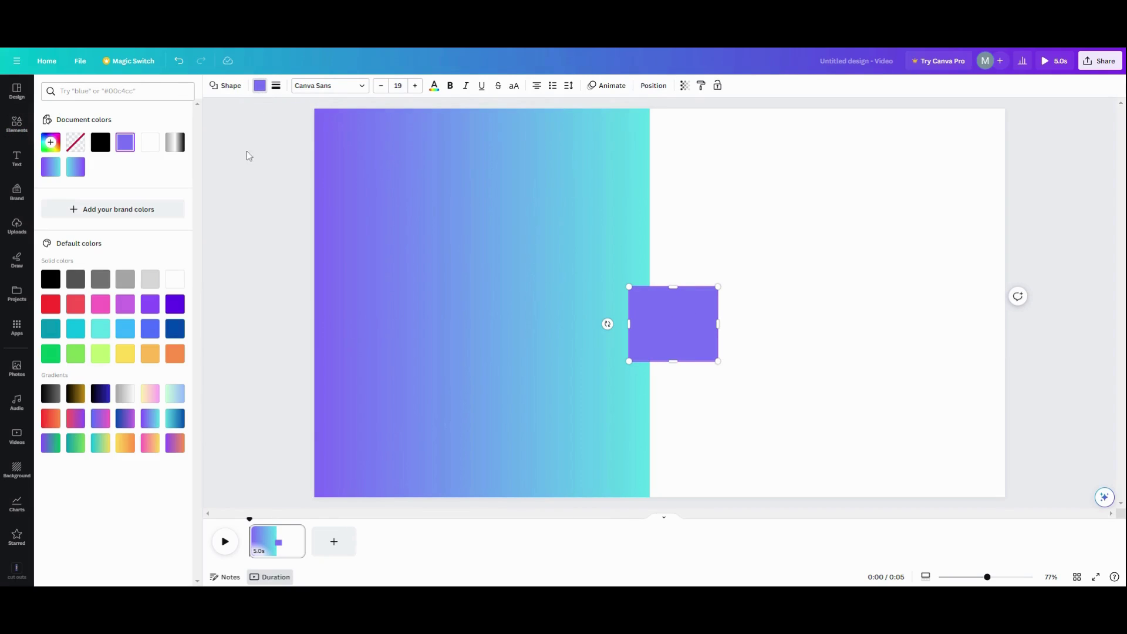
click(78, 146)
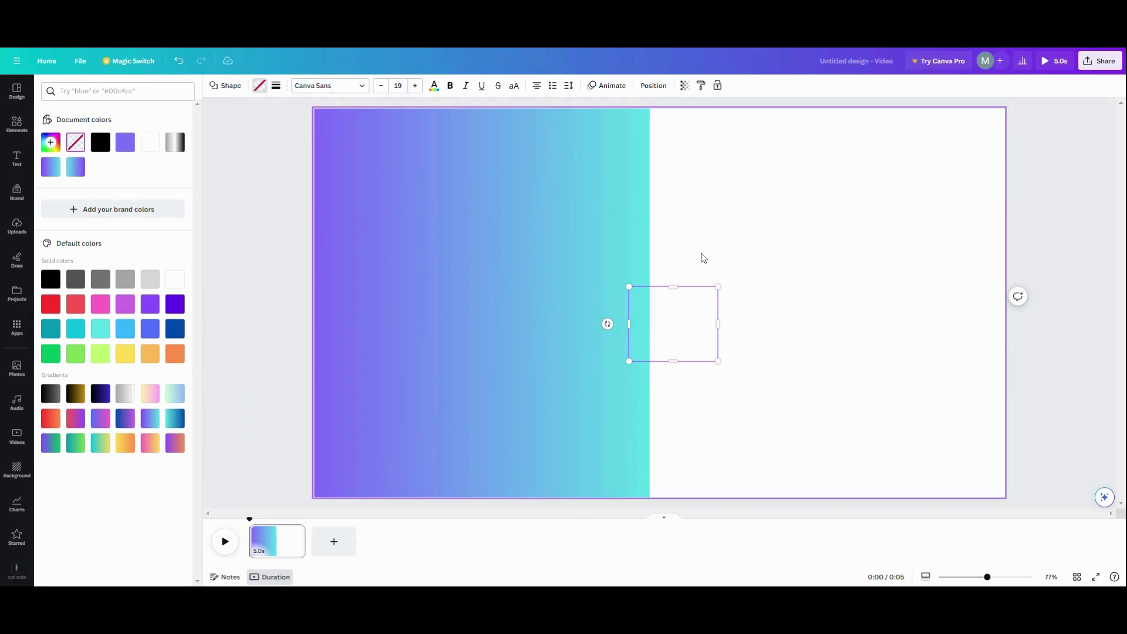
Group the new transparent square with the left panel and move the group off the page's left side, keeping its transparent end overlapping
click(681, 179)
drag(684, 142, 649, 329)
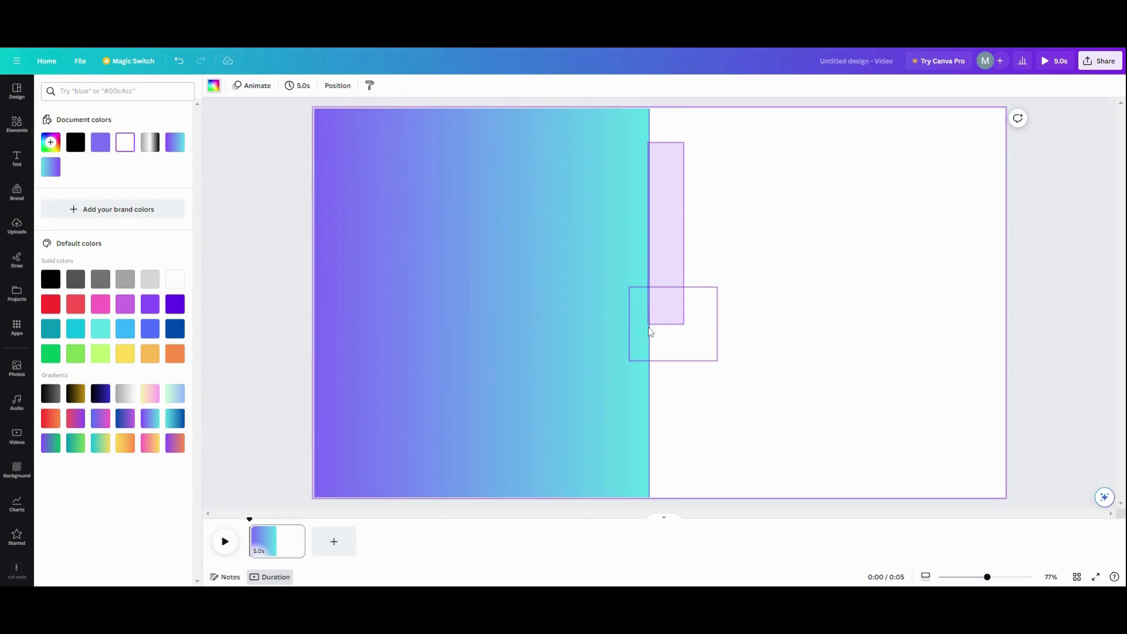
drag(647, 254, 637, 225)
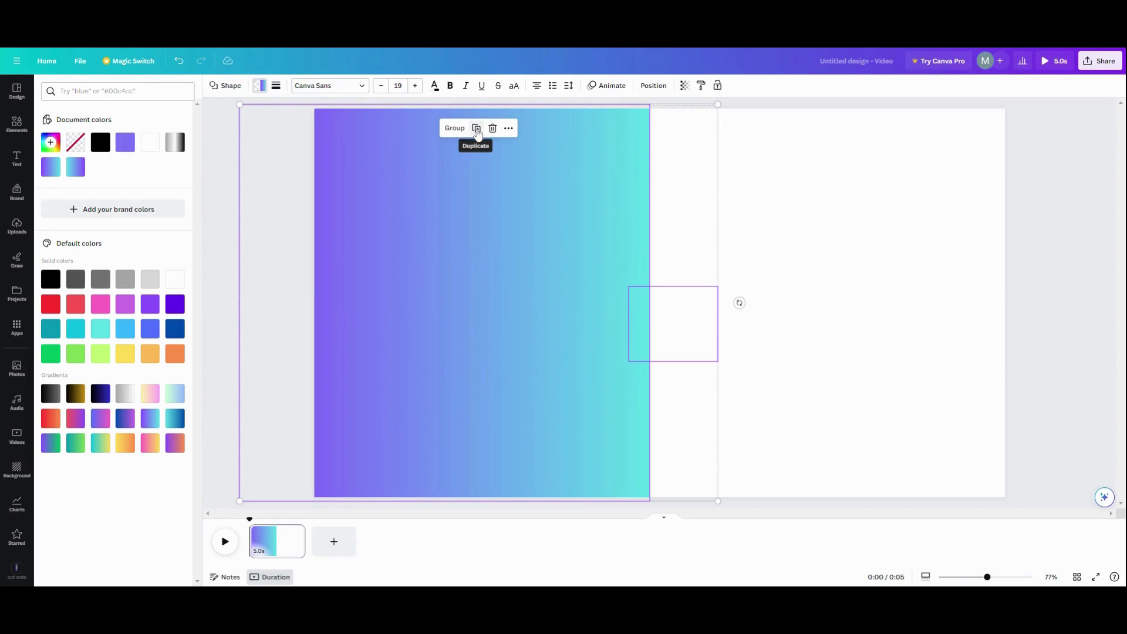
click(455, 128)
drag(597, 295, 290, 290)
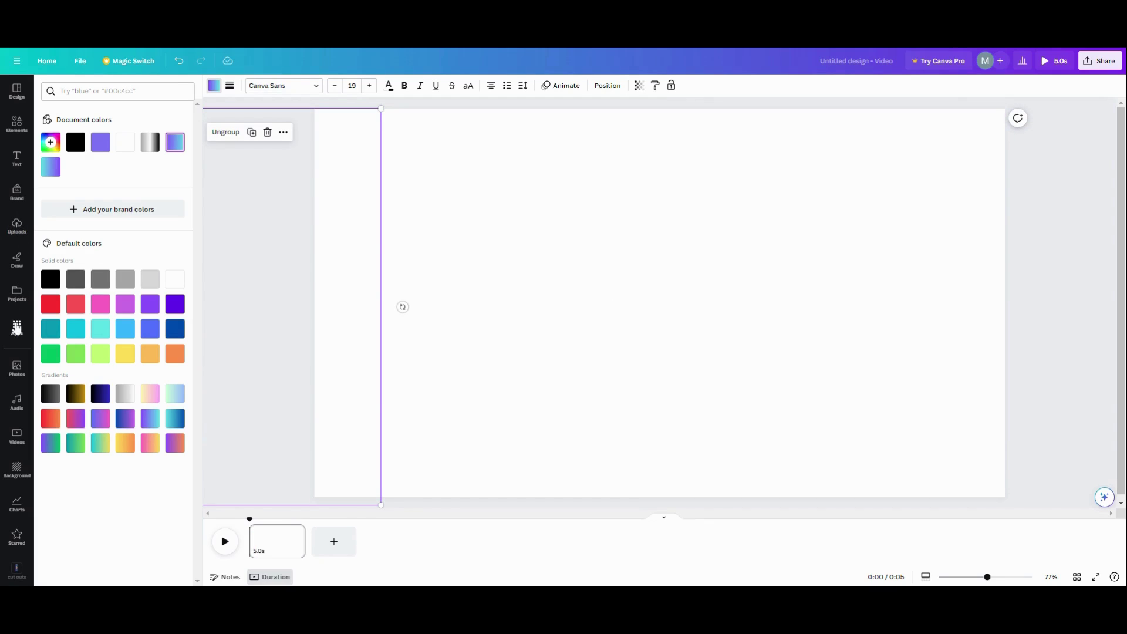
Add the trending photo of food boxes on a floral tablecloth and set it as the page background
click(16, 375)
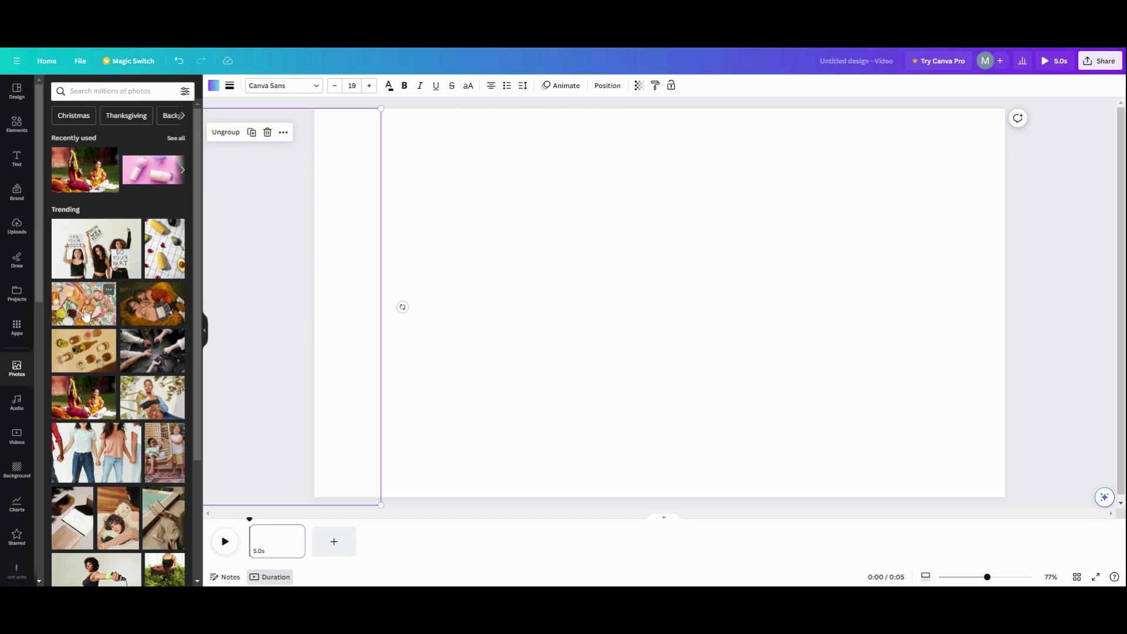
click(86, 316)
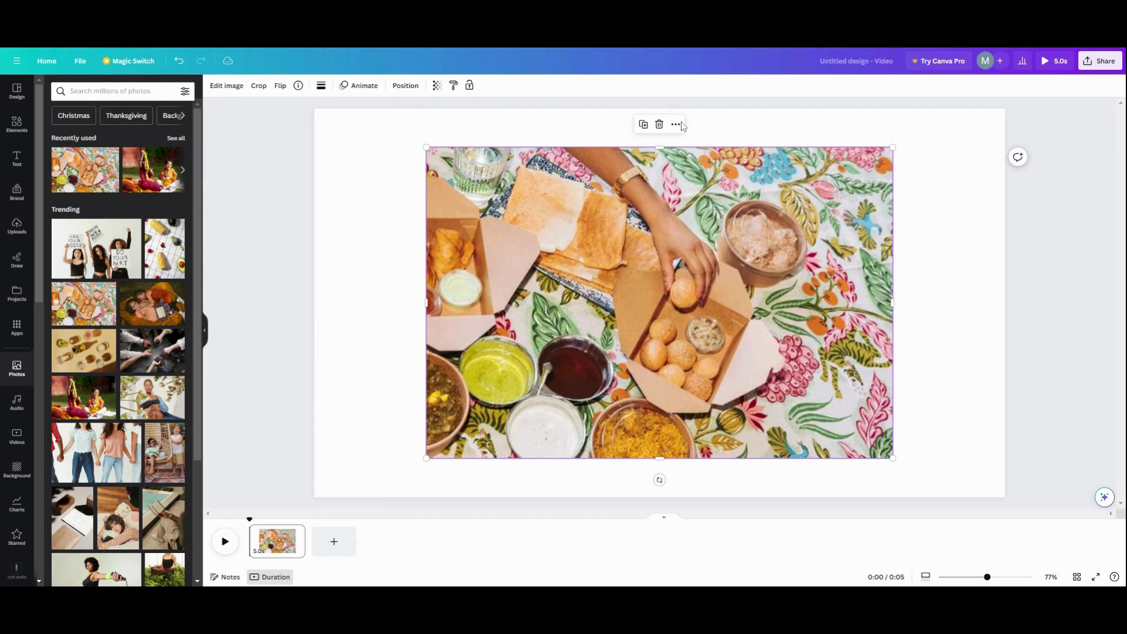
click(676, 125)
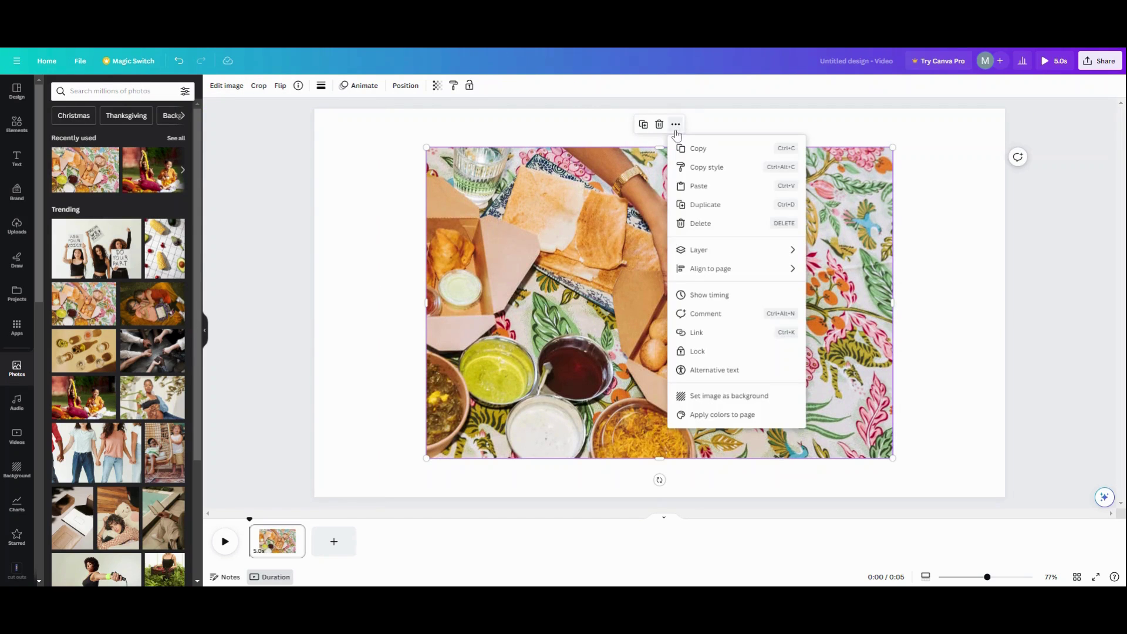
click(705, 396)
click(288, 535)
click(414, 335)
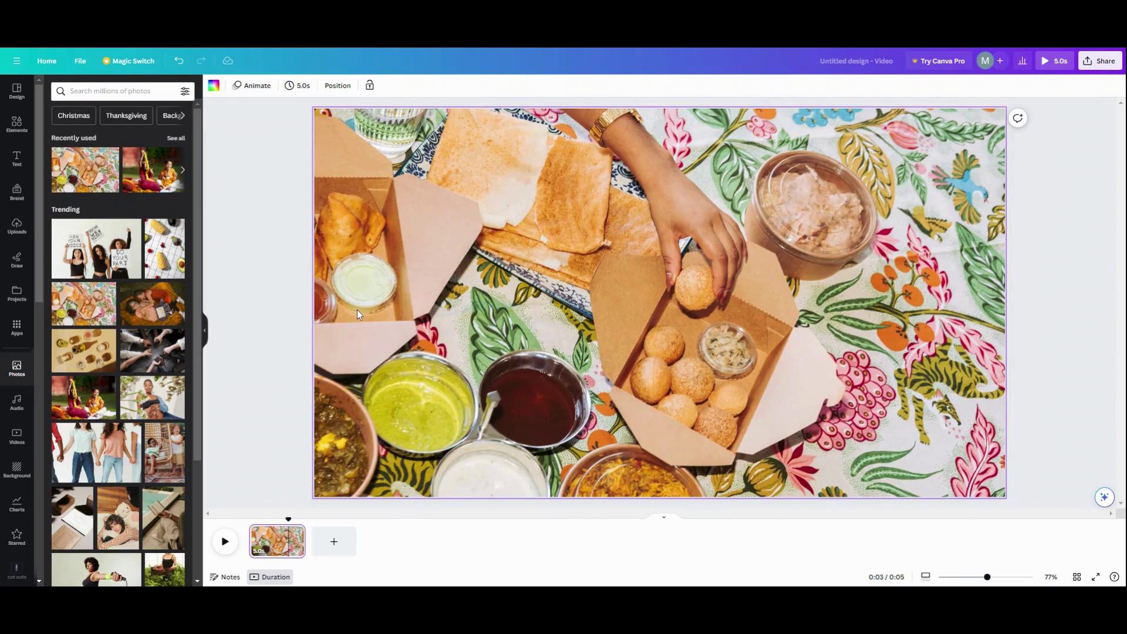
Move the left and right grouped panels back over the page so their turquoise edges meet near the centre and cover the photo
key(ctrl+v)
drag(376, 303, 692, 296)
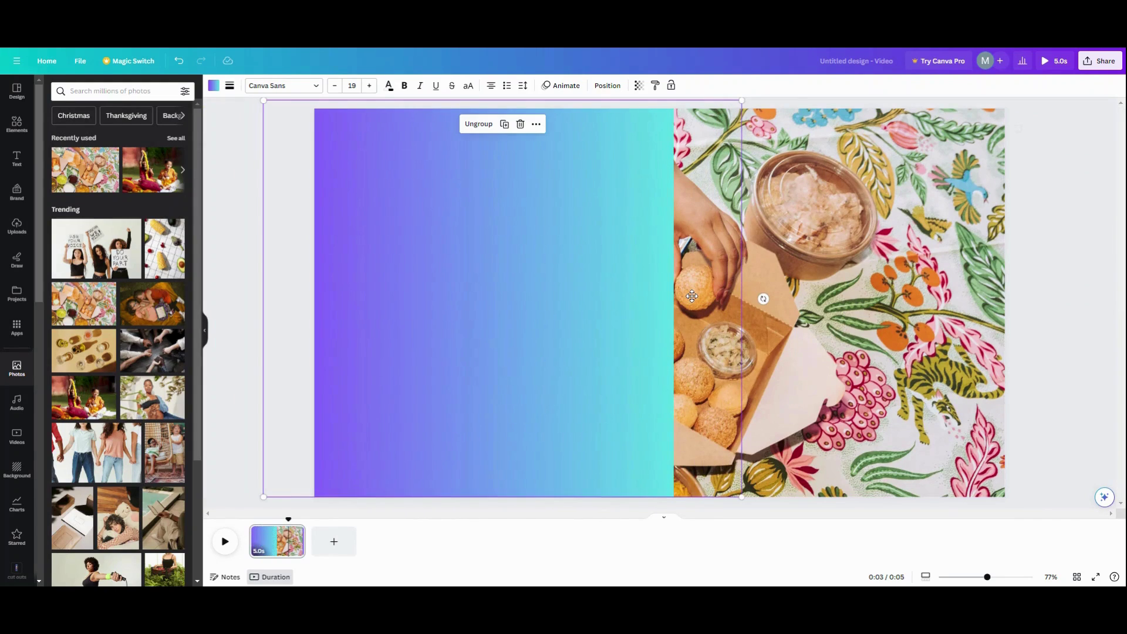
click(983, 296)
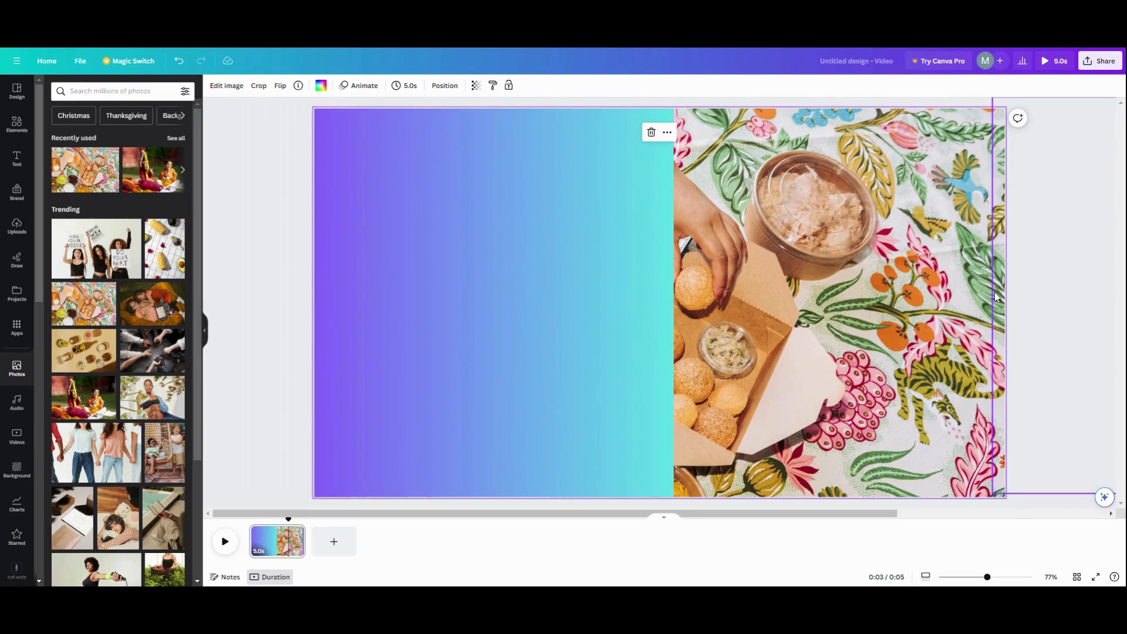
drag(995, 296, 660, 297)
mouse_move(590, 297)
mouse_down()
mouse_move(581, 294)
mouse_move(594, 296)
mouse_up()
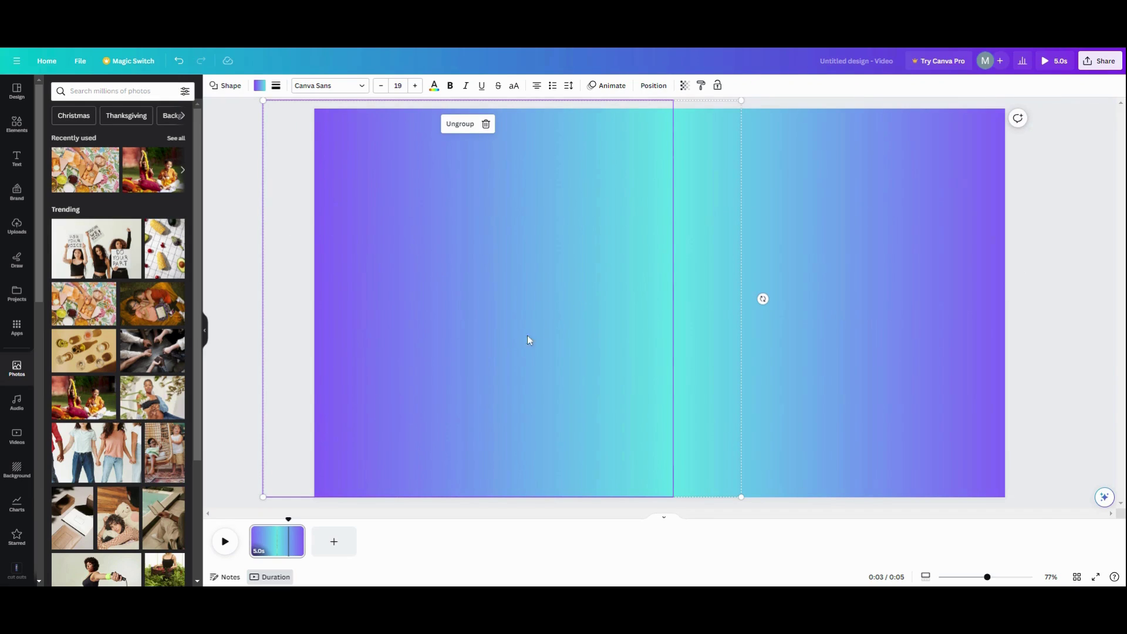
Nudge the left grouped panel by its transparent rectangle to close the thin seam between the two panels
click(808, 322)
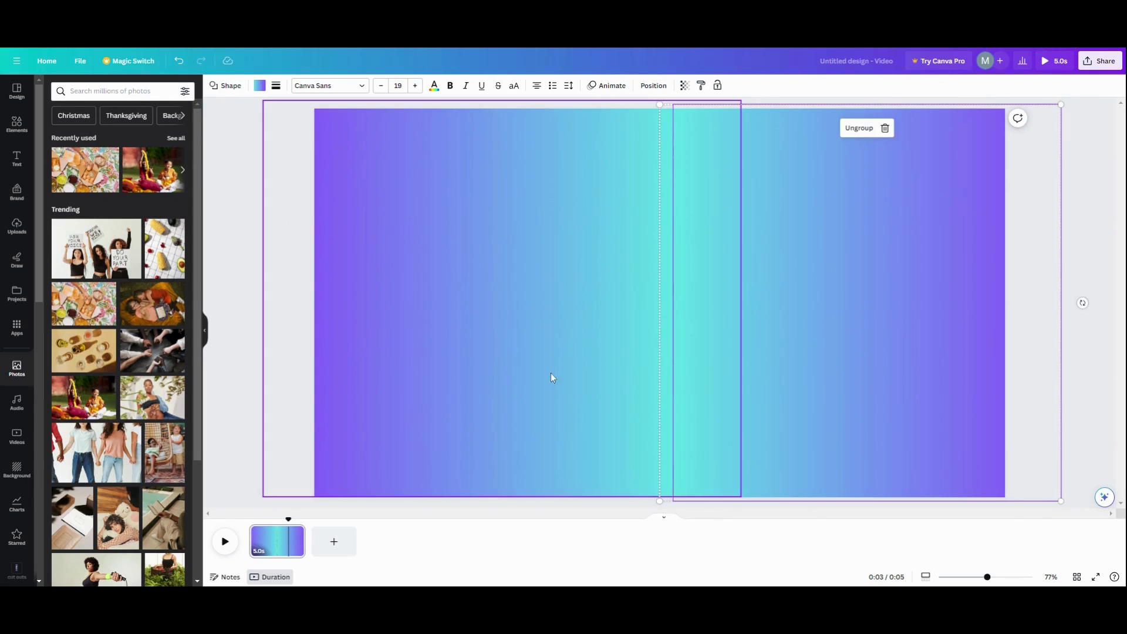
click(536, 515)
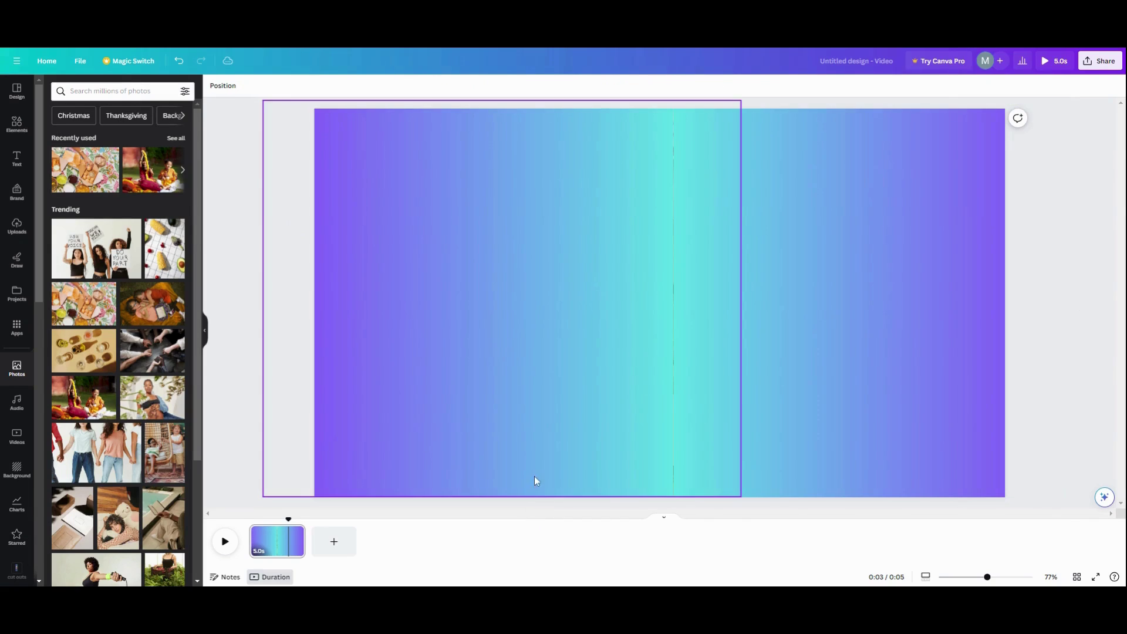
click(711, 342)
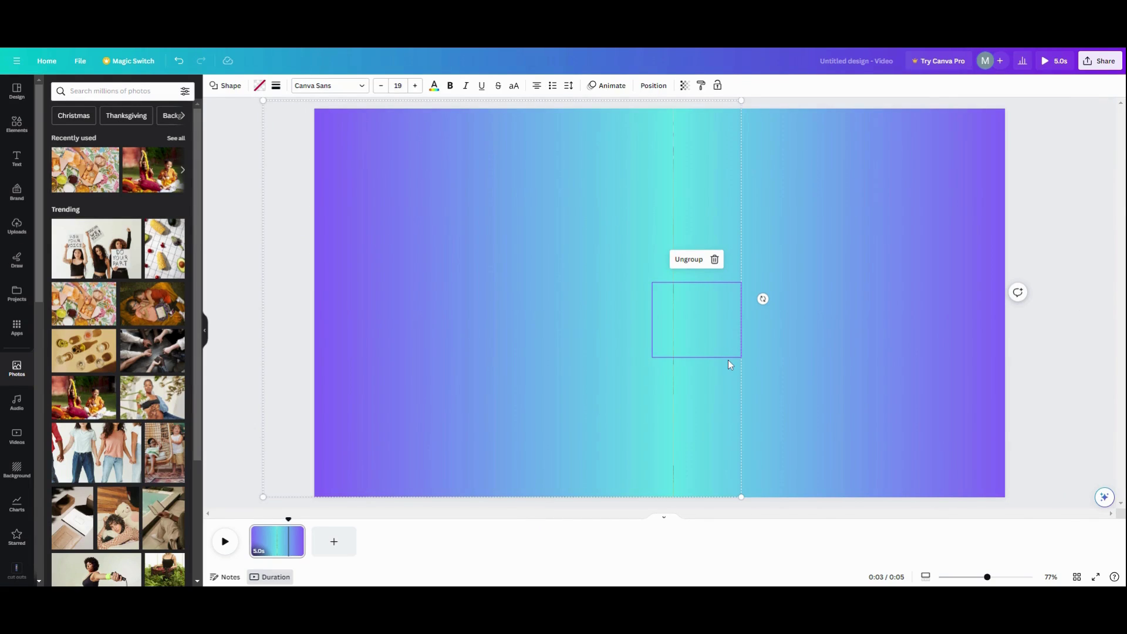
click(608, 277)
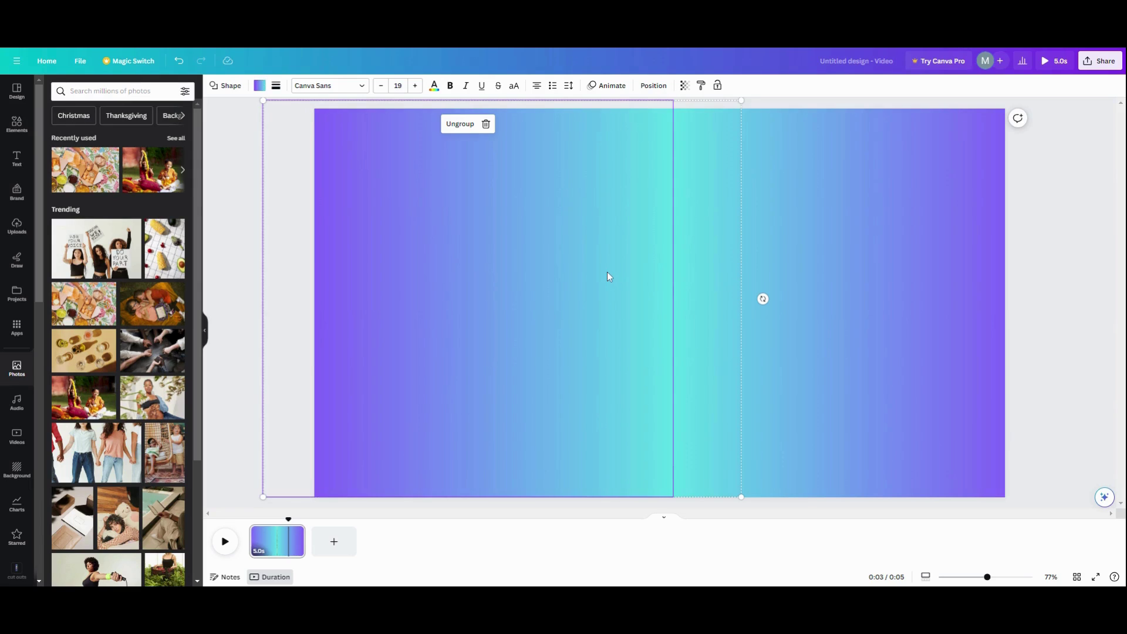
click(790, 290)
drag(790, 290, 788, 290)
click(528, 343)
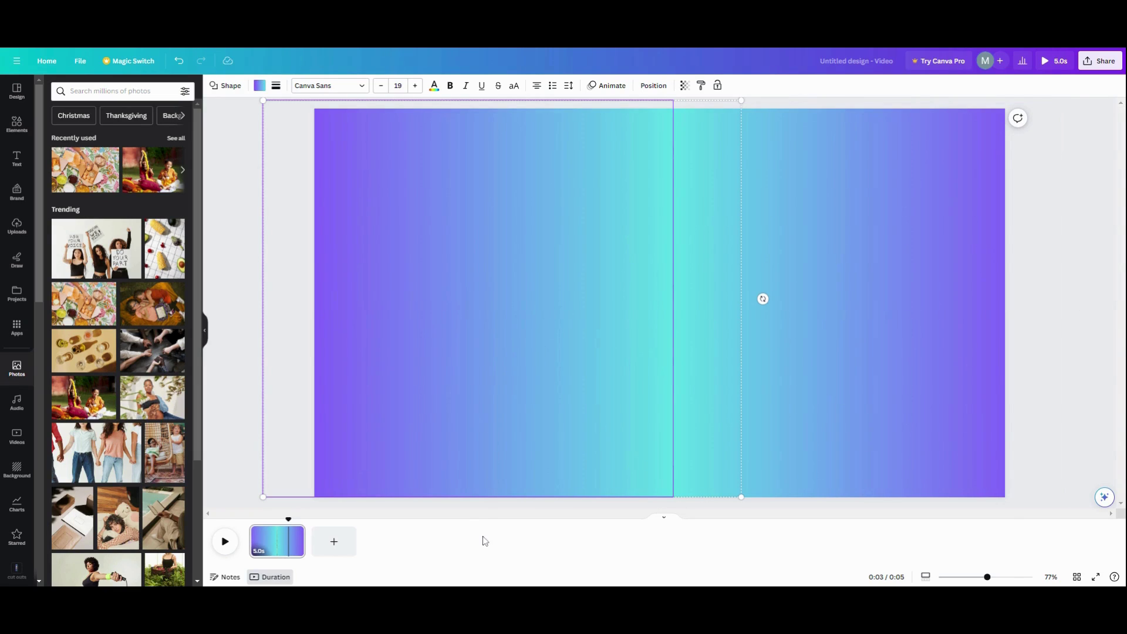
click(235, 395)
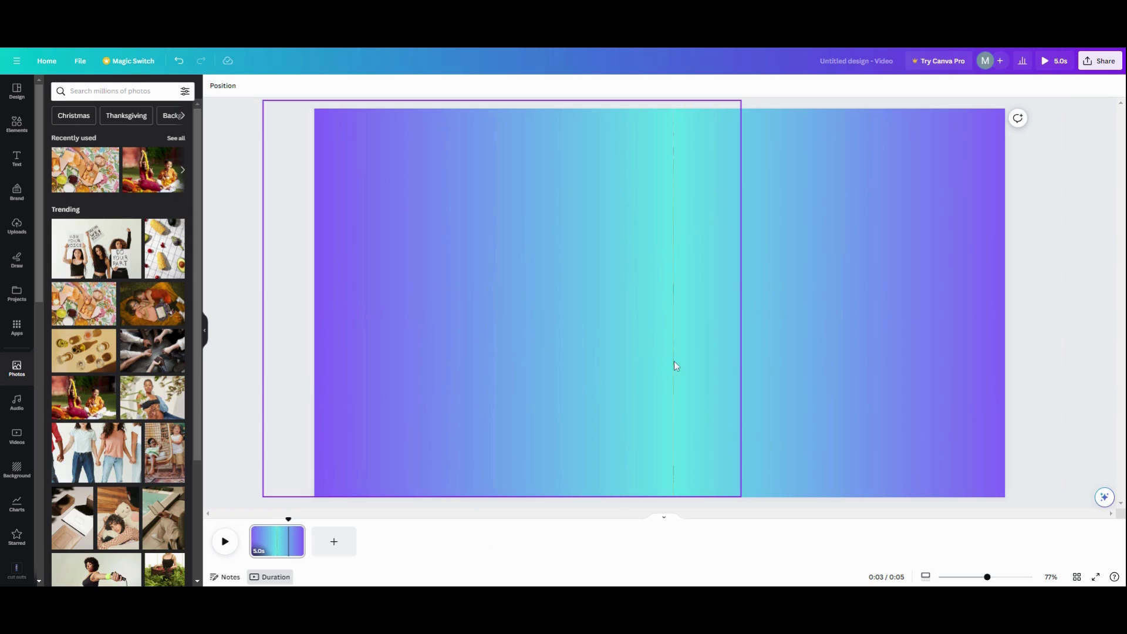
click(725, 353)
drag(725, 355, 726, 352)
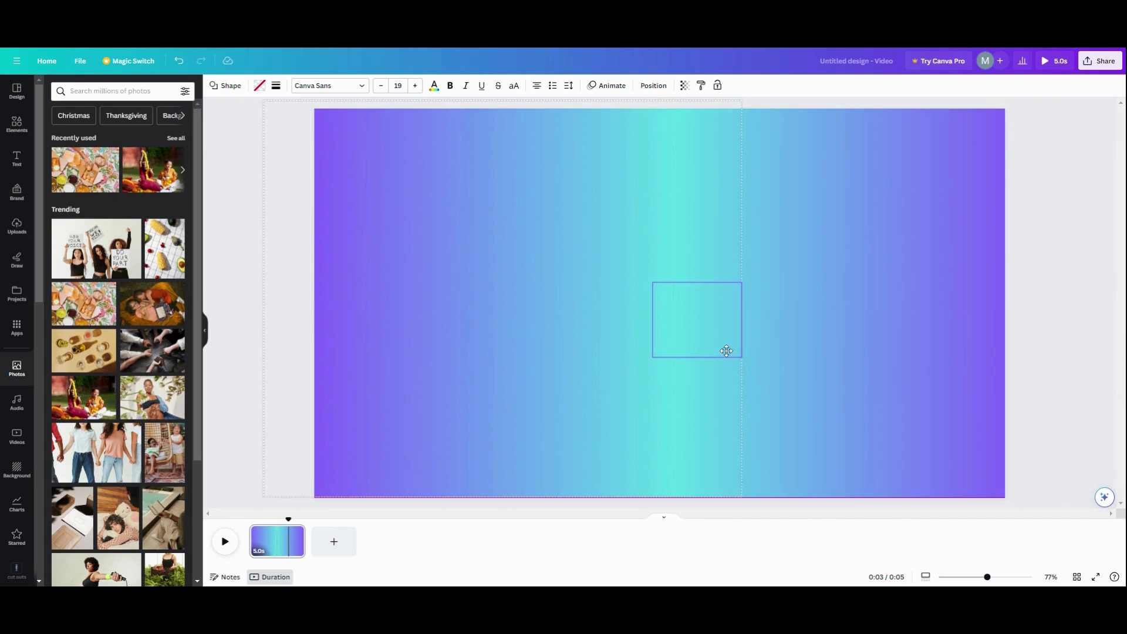
Deselect the panel and add a default heading text box at the centre of the page
click(222, 397)
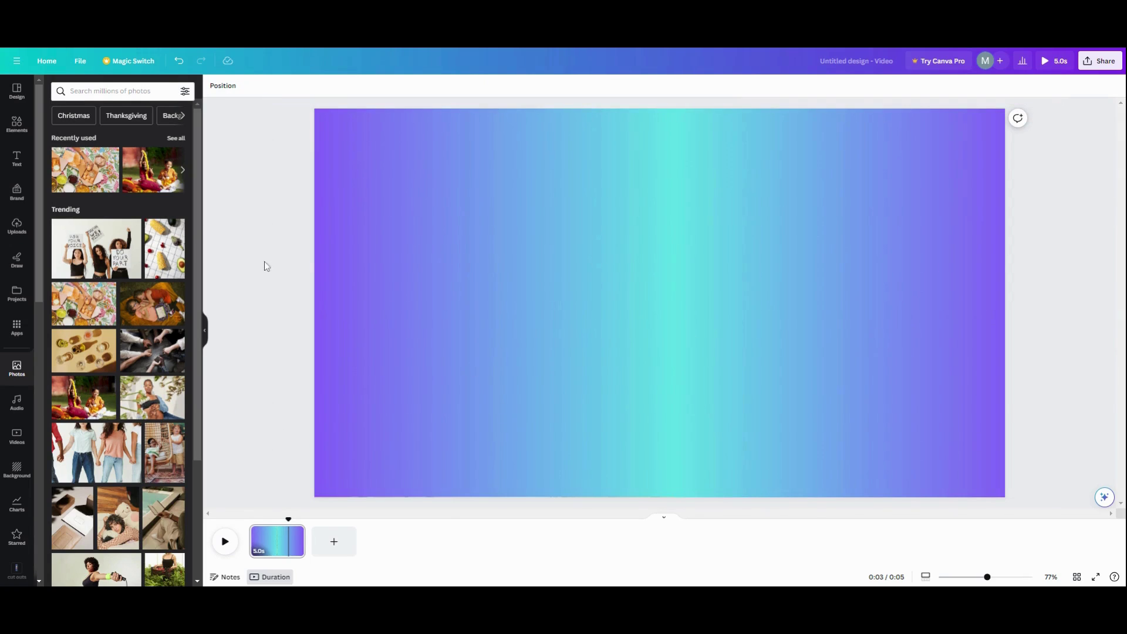
click(18, 170)
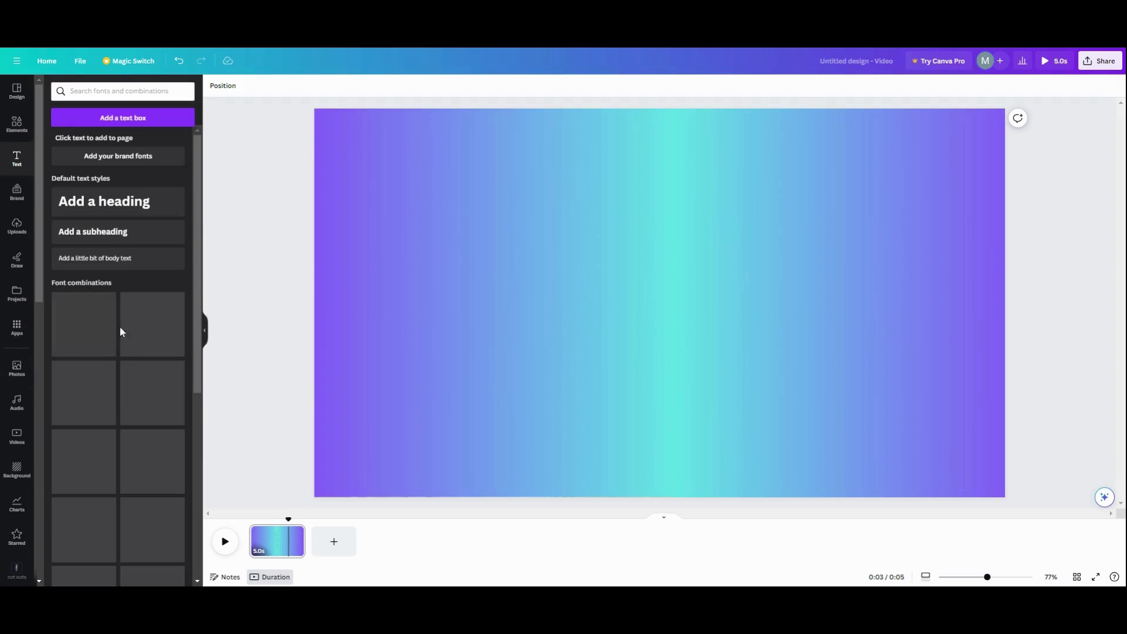
key(t)
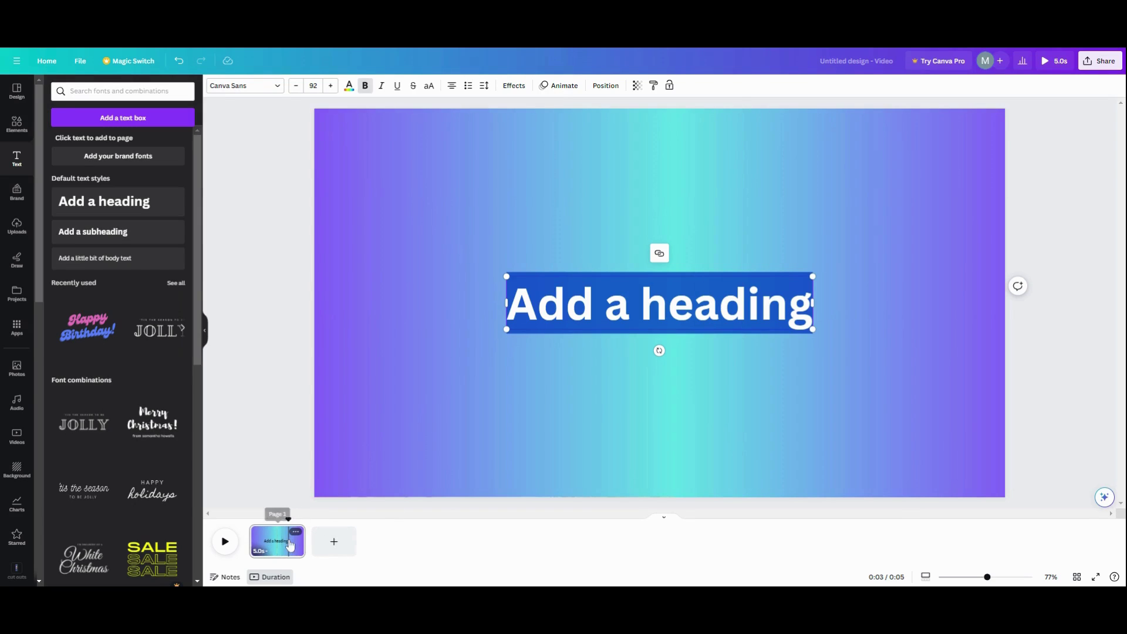
click(296, 533)
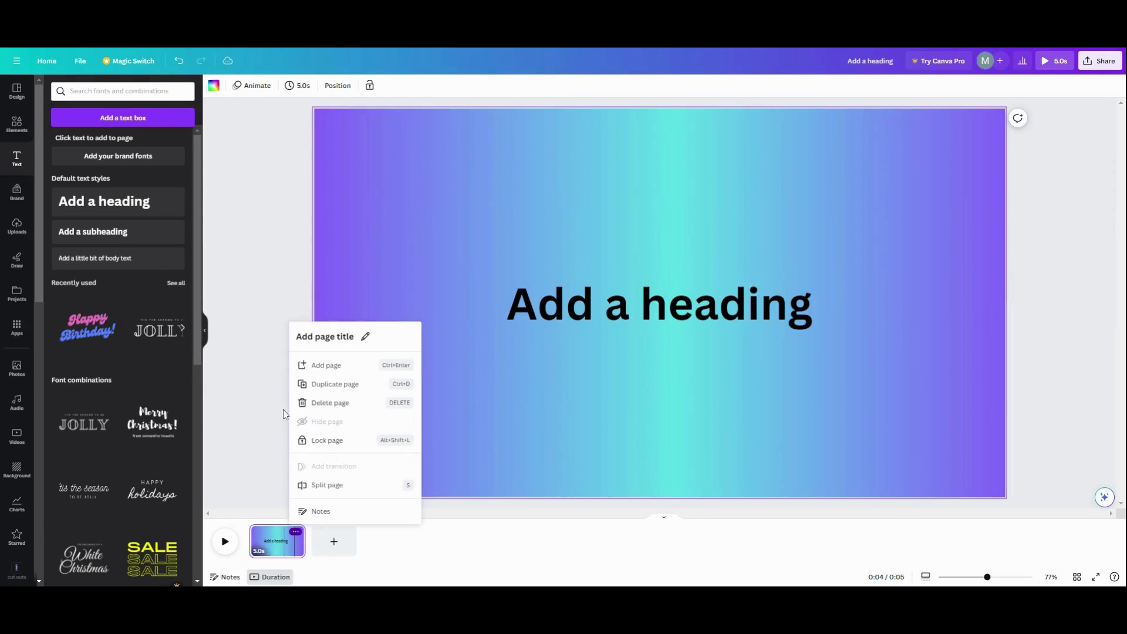
click(331, 391)
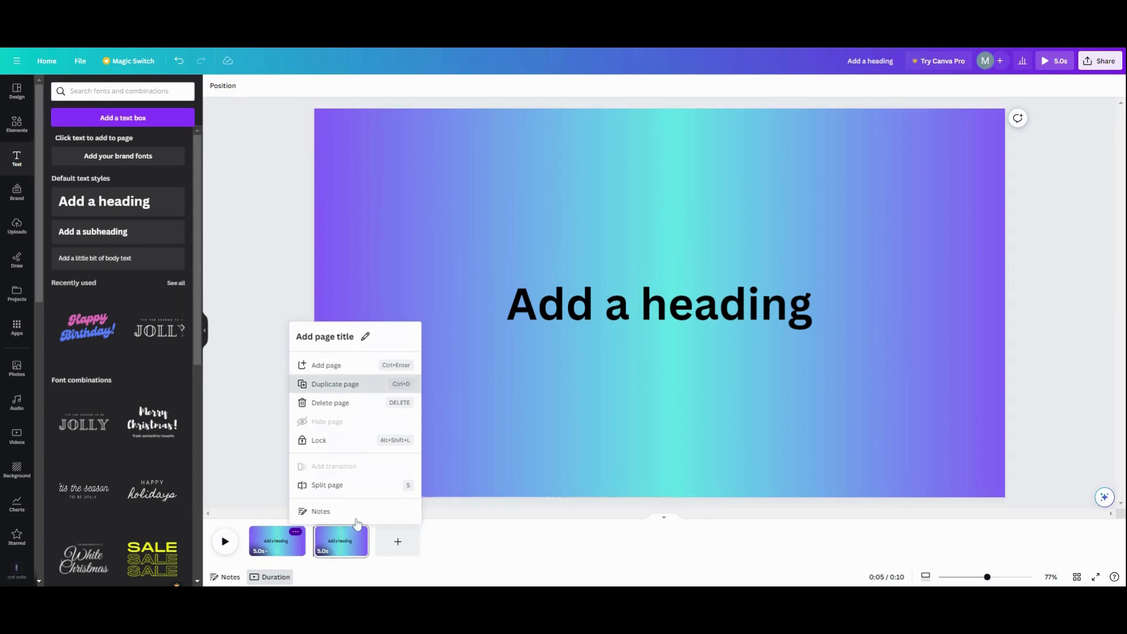
click(648, 314)
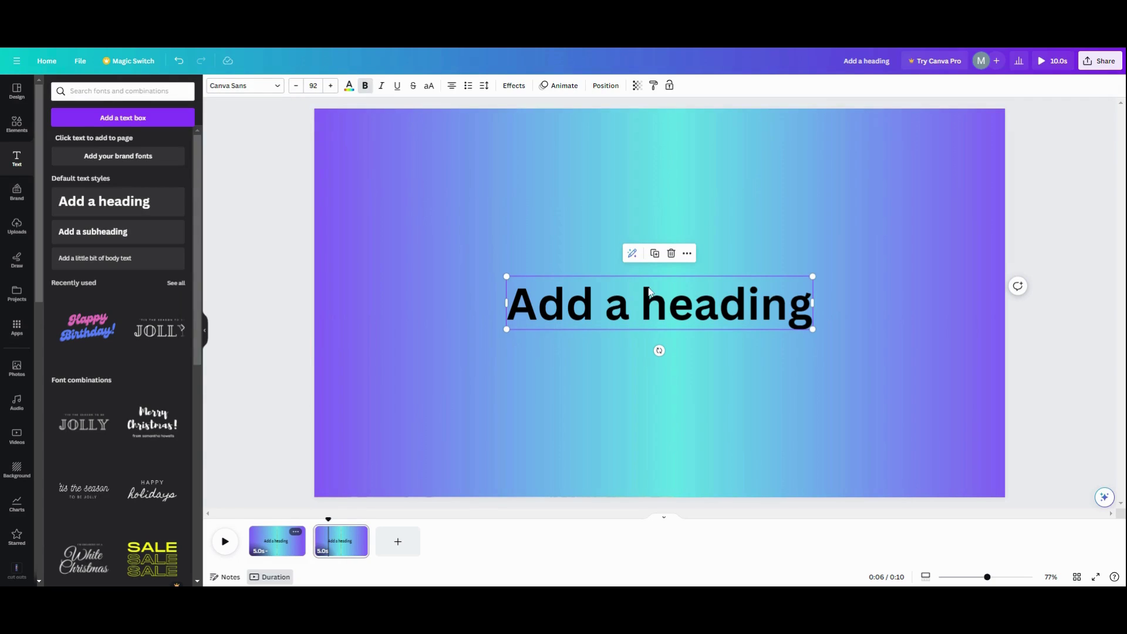
drag(649, 297, 650, 260)
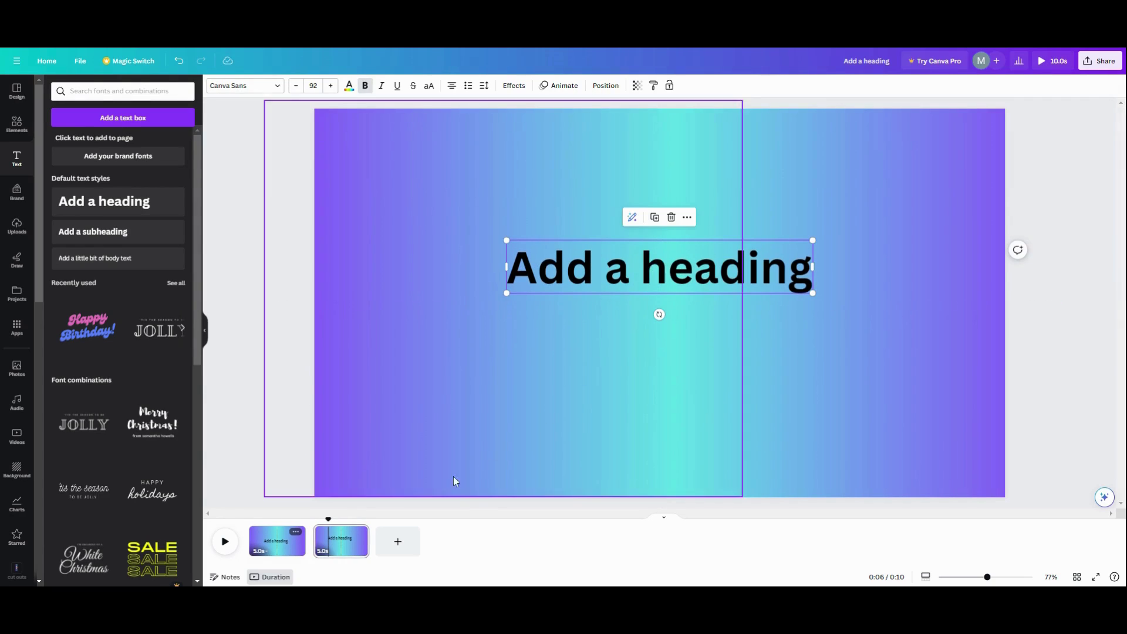
click(359, 533)
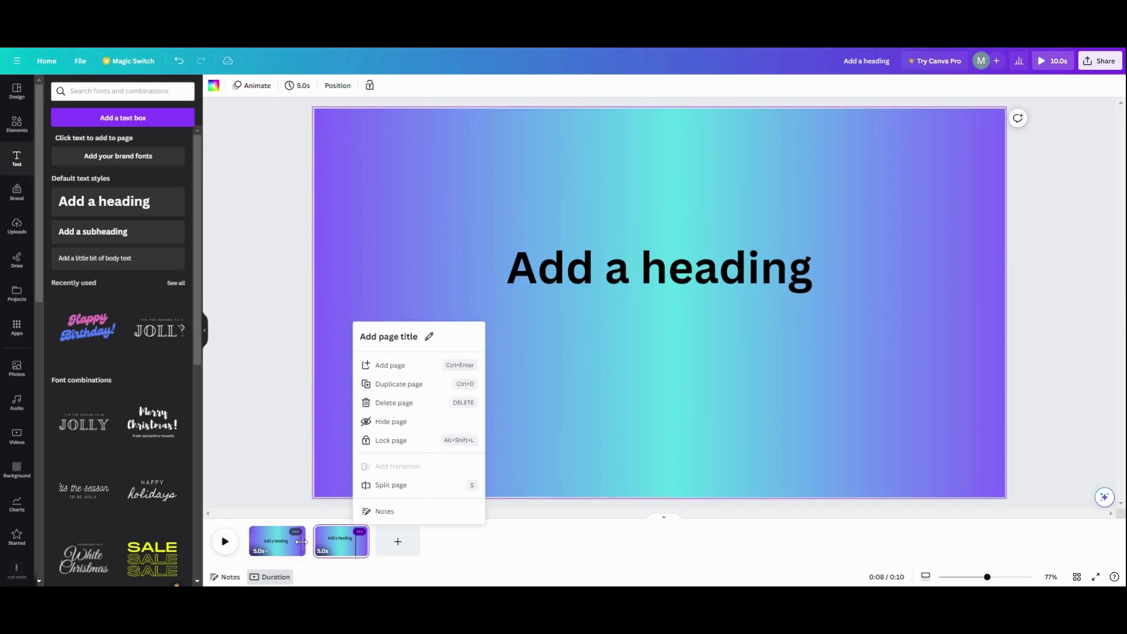
click(395, 404)
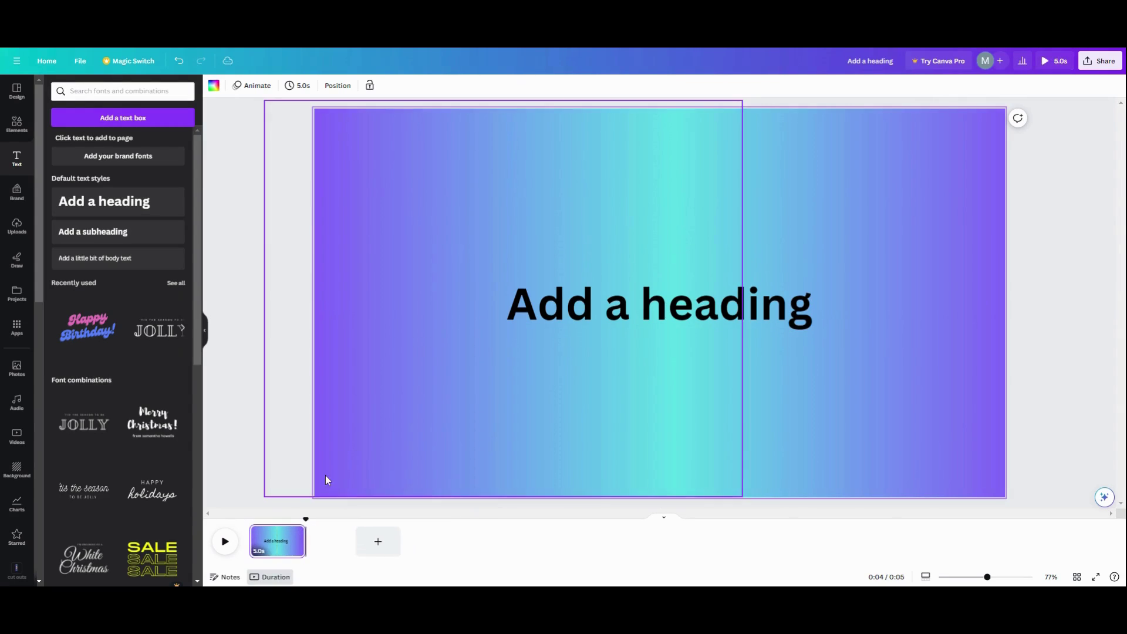
Add an empty line beneath the heading text to make its text box taller
click(803, 314)
double_click(804, 315)
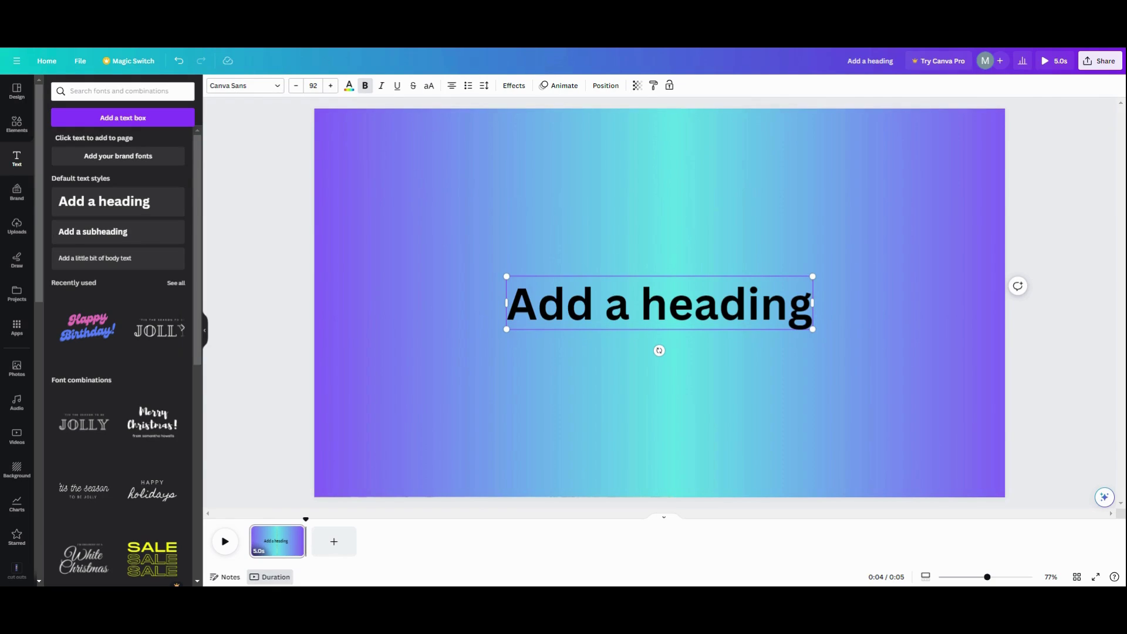
key(Return)
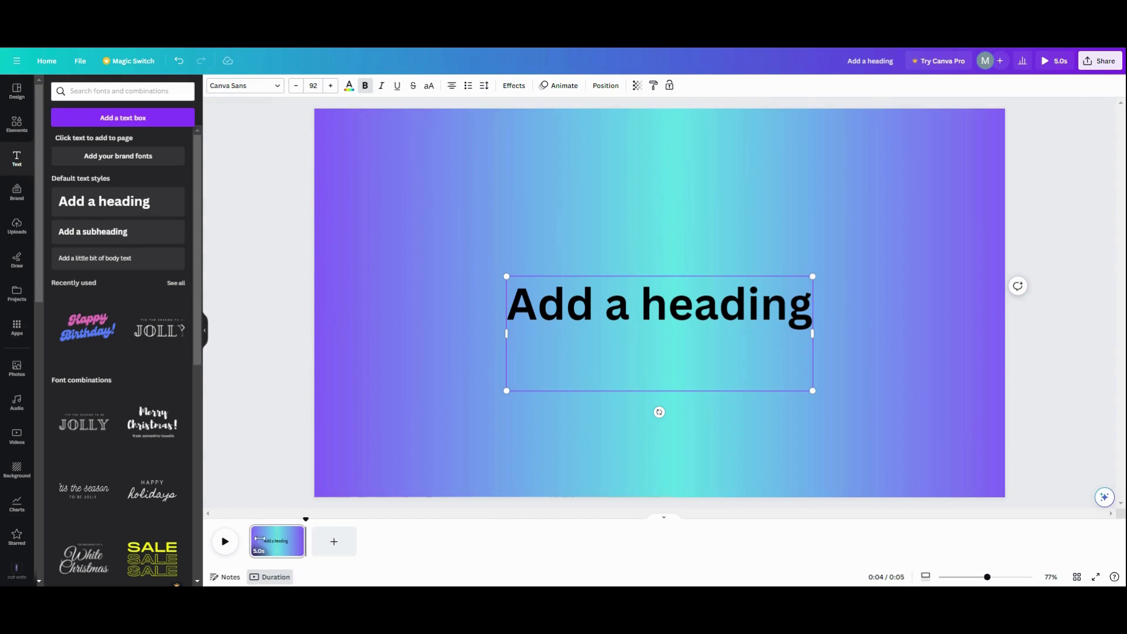
Duplicate the page and move the copy's heading up past the top edge, keeping only its empty lower line on the page
click(295, 535)
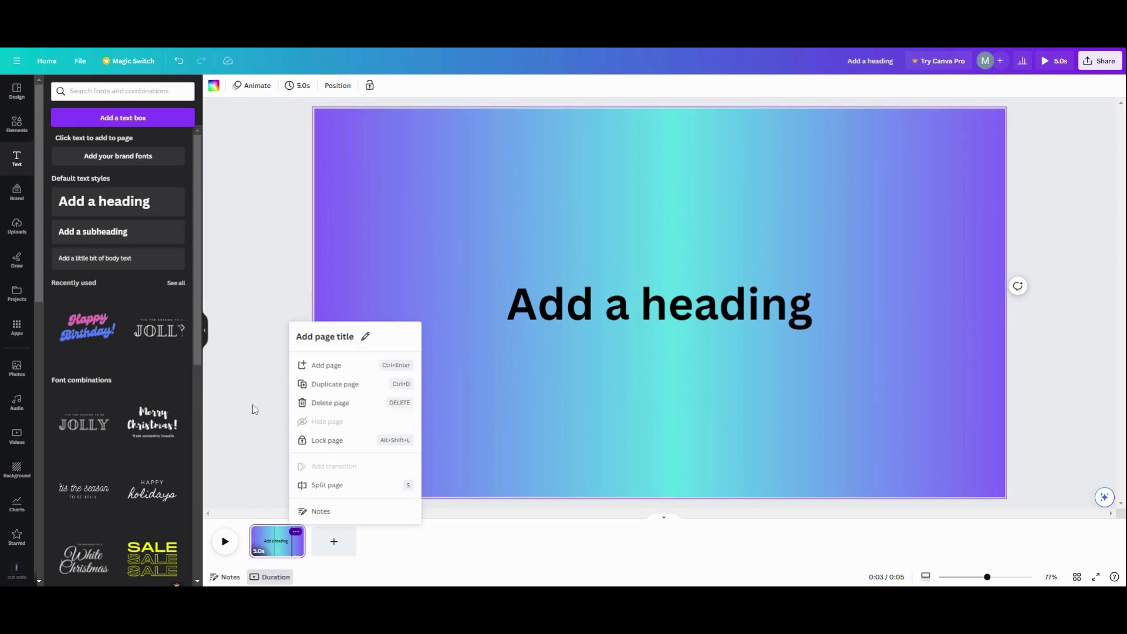
key(ctrl+d)
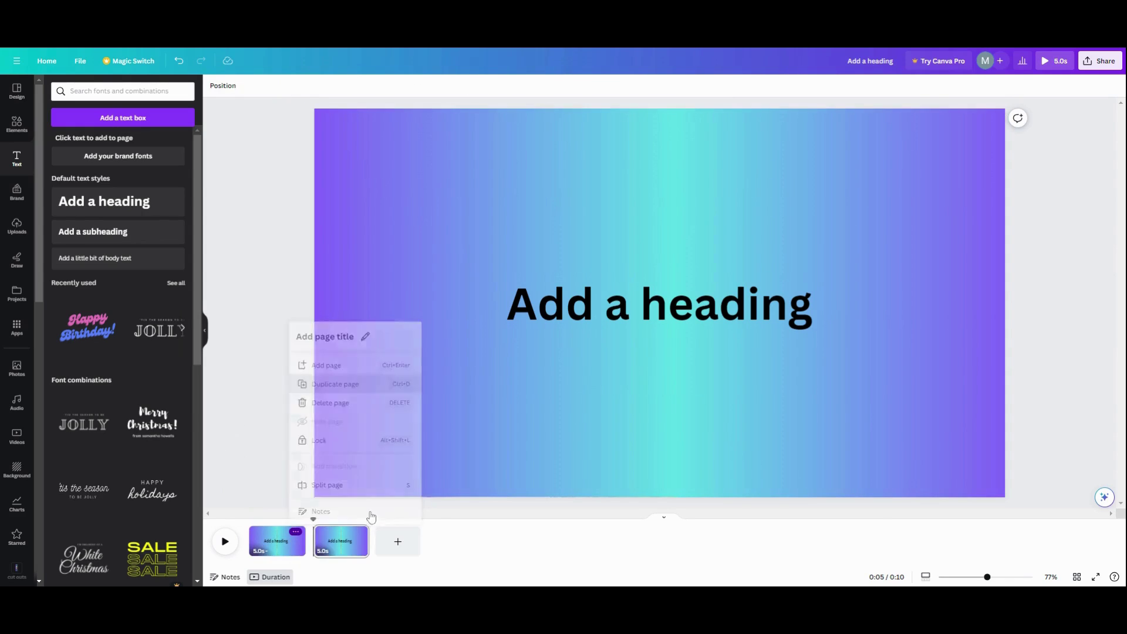
click(704, 316)
drag(704, 308, 685, 100)
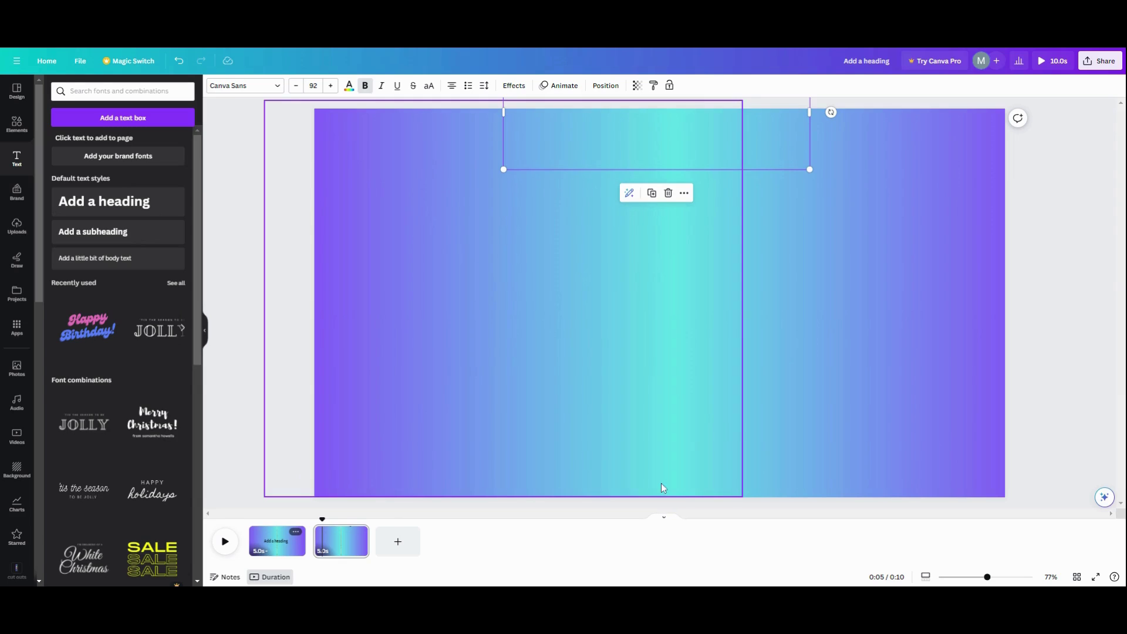
On the second page, move both metallic bar groups up along the panels' seam and layer them in front of the gradient panels
click(606, 86)
click(172, 86)
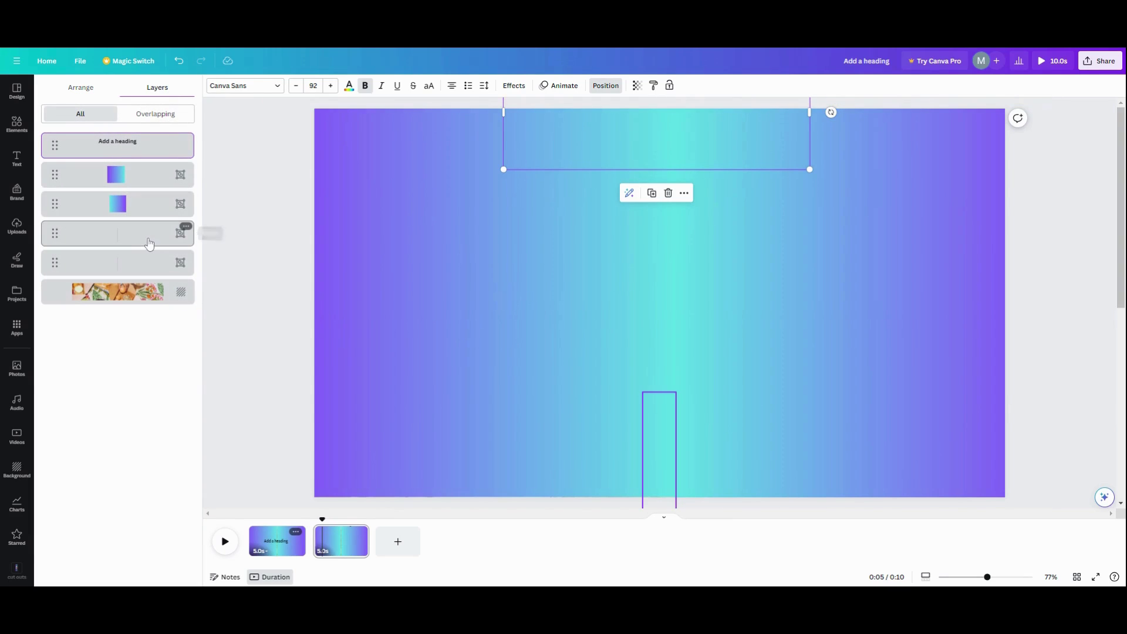
click(149, 244)
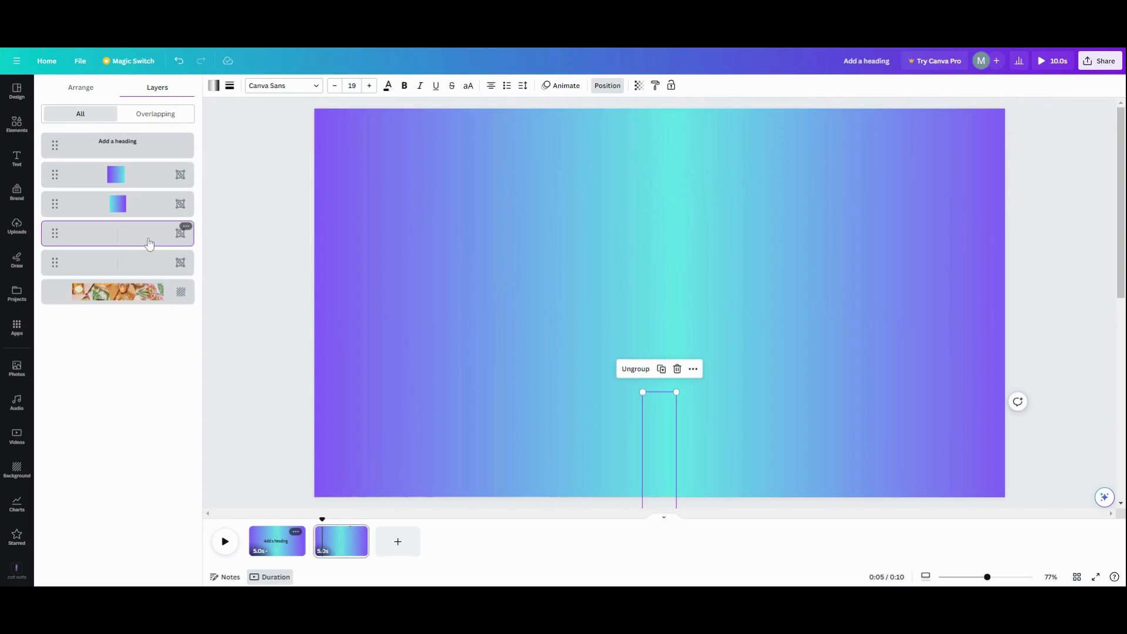
shift+click(144, 270)
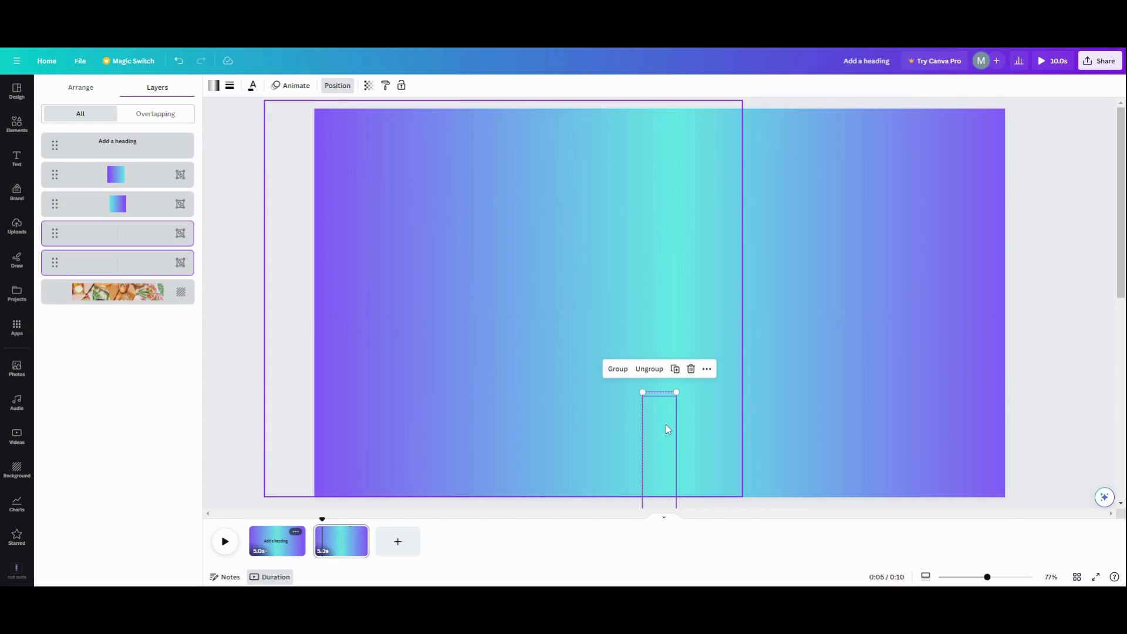
drag(665, 420, 662, 113)
shift+click(442, 255)
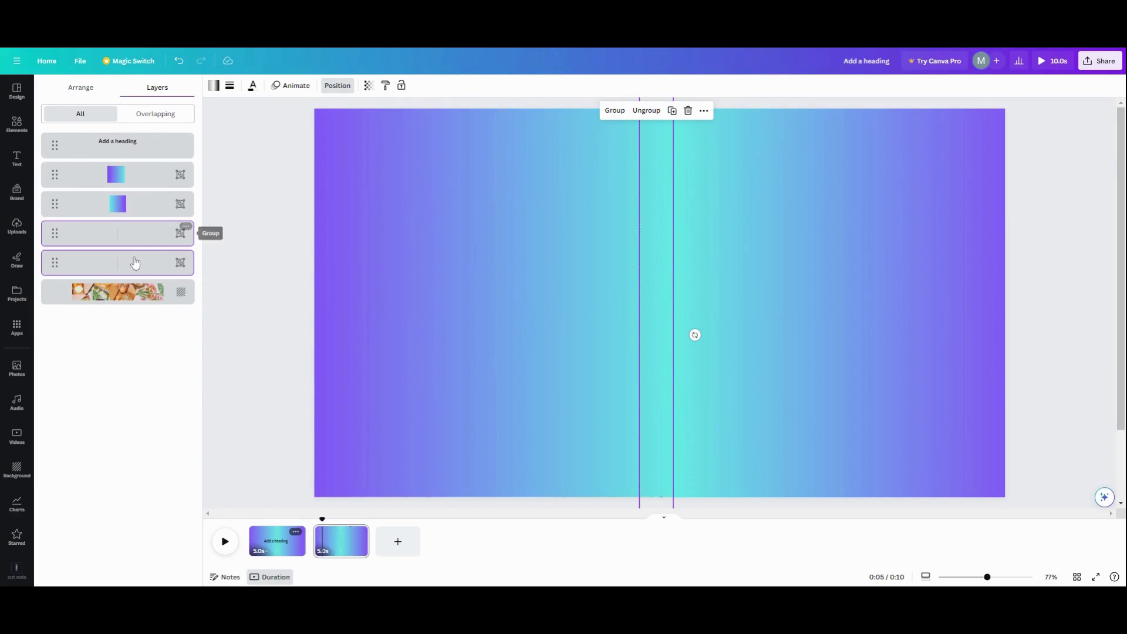
drag(135, 262, 136, 155)
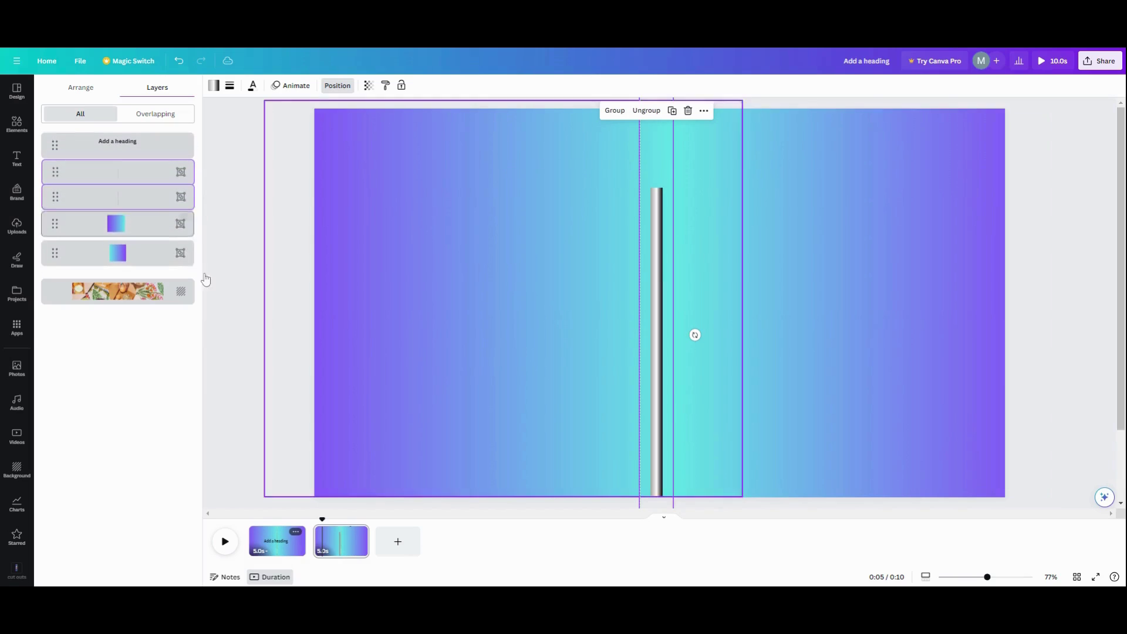
On the first page, layer both metallic bar groups above the gradient panels and just below the heading
click(279, 550)
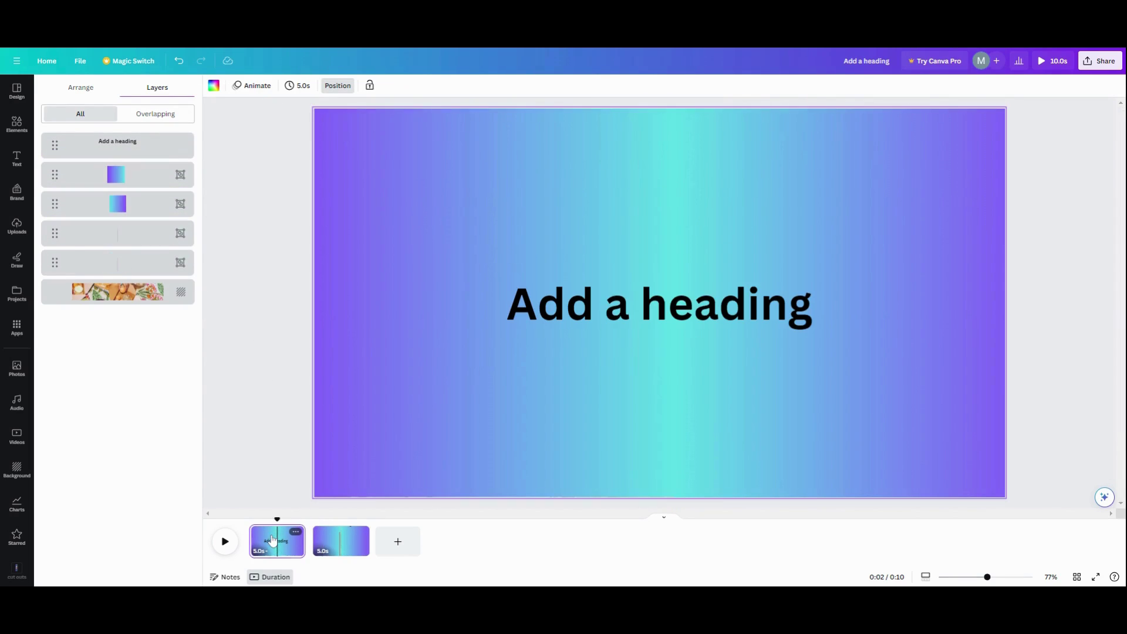
click(153, 269)
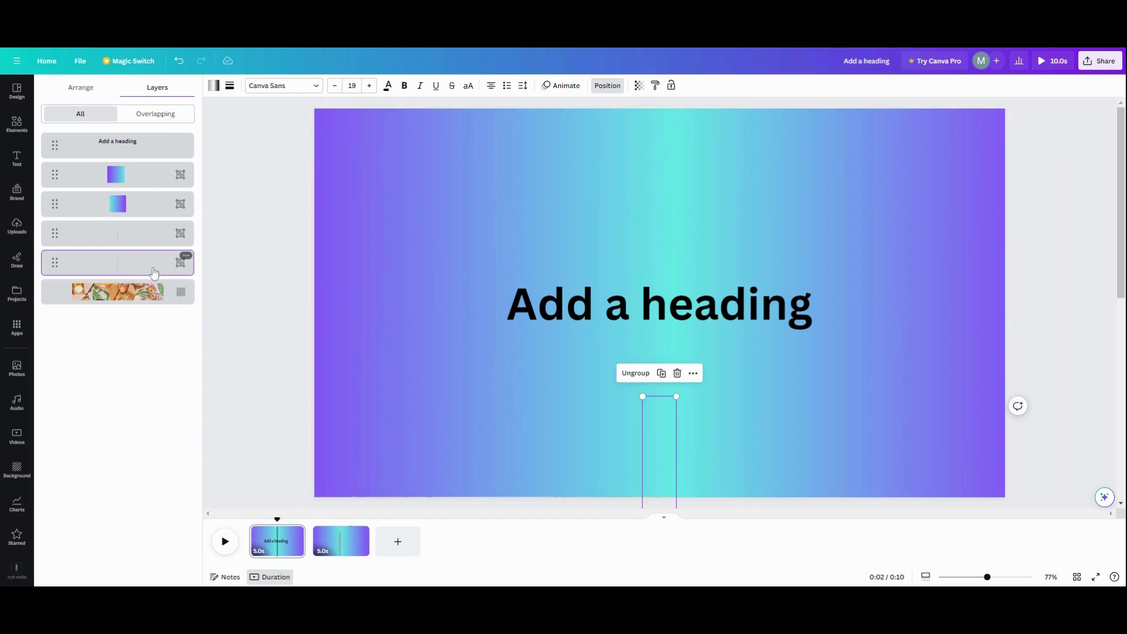
shift+click(143, 236)
drag(131, 270, 132, 165)
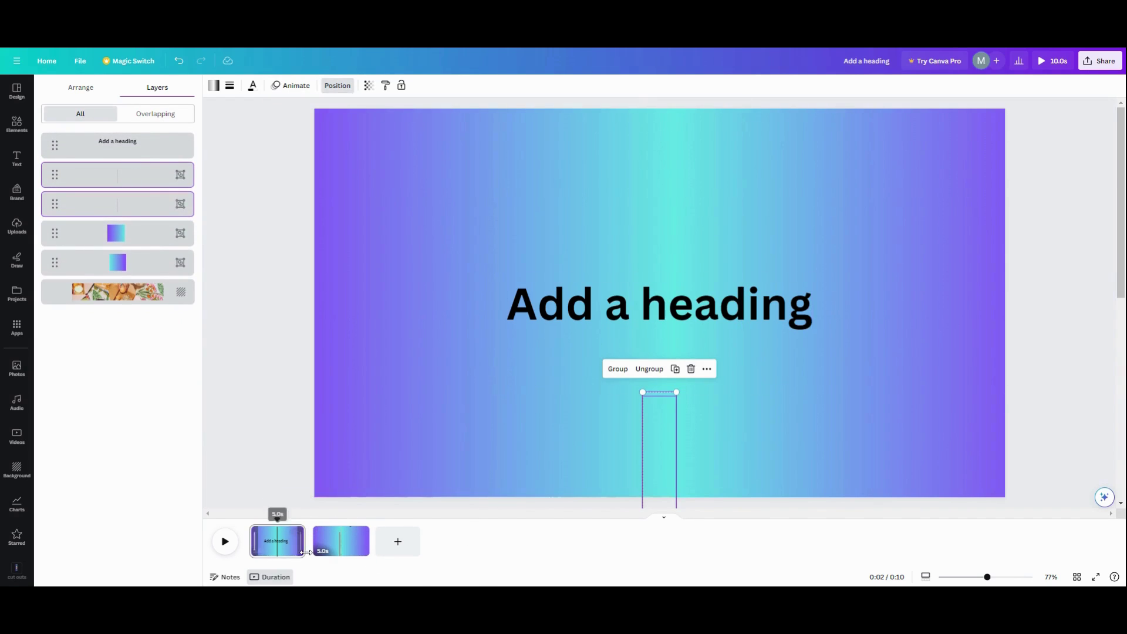
Add a Match & Move transition between the two pages, set its duration to 2.5 seconds and play the video
mouse_move(312, 546)
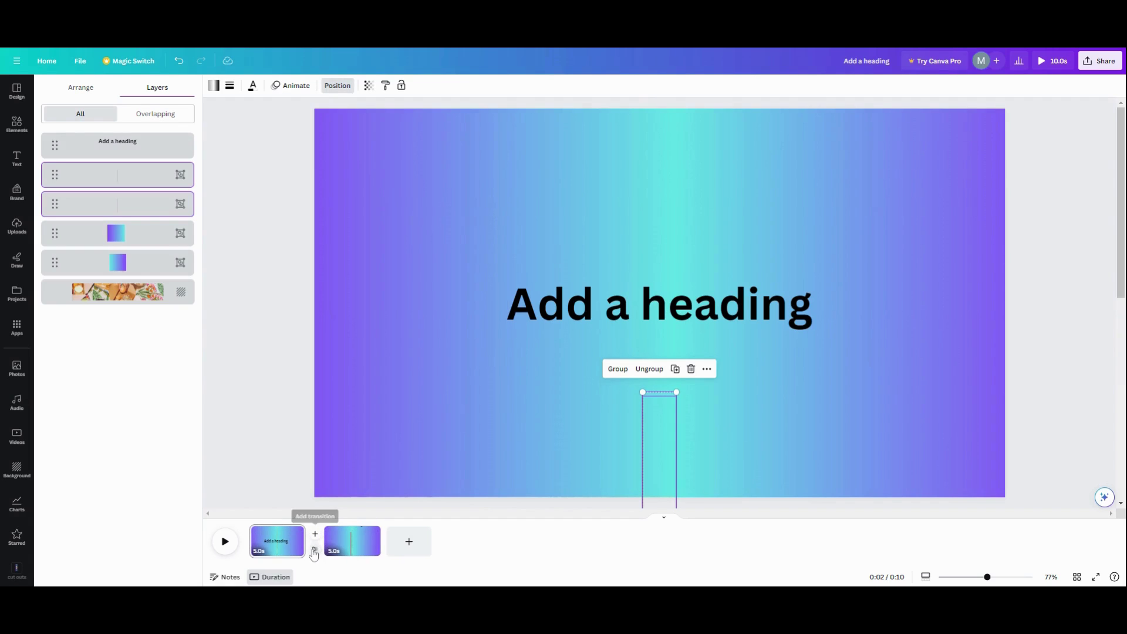
click(311, 548)
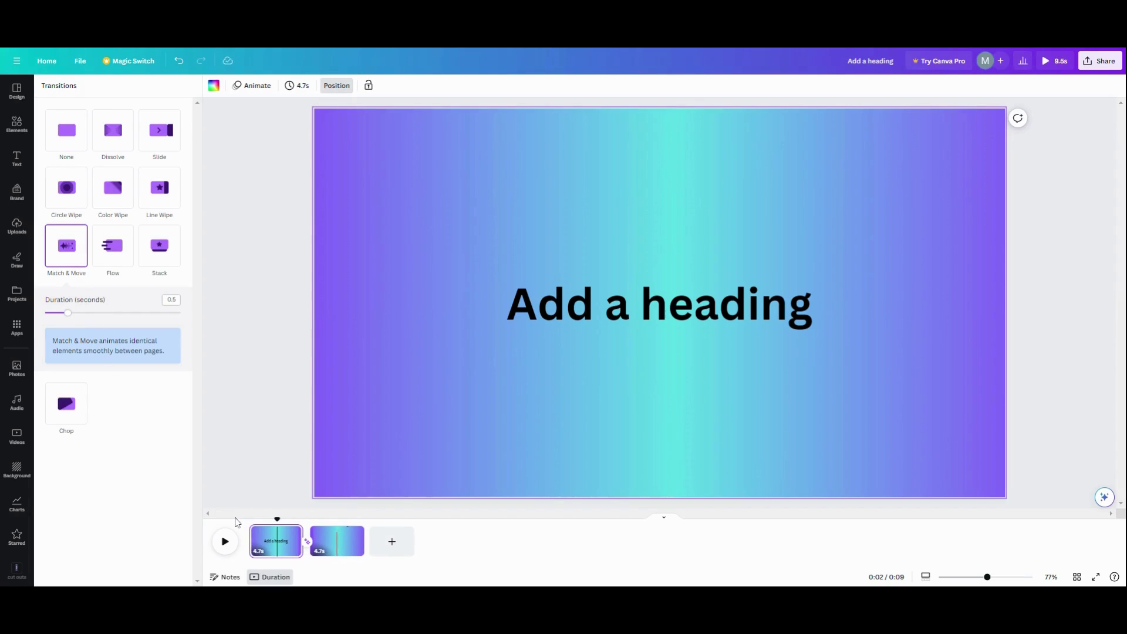
drag(71, 318, 181, 313)
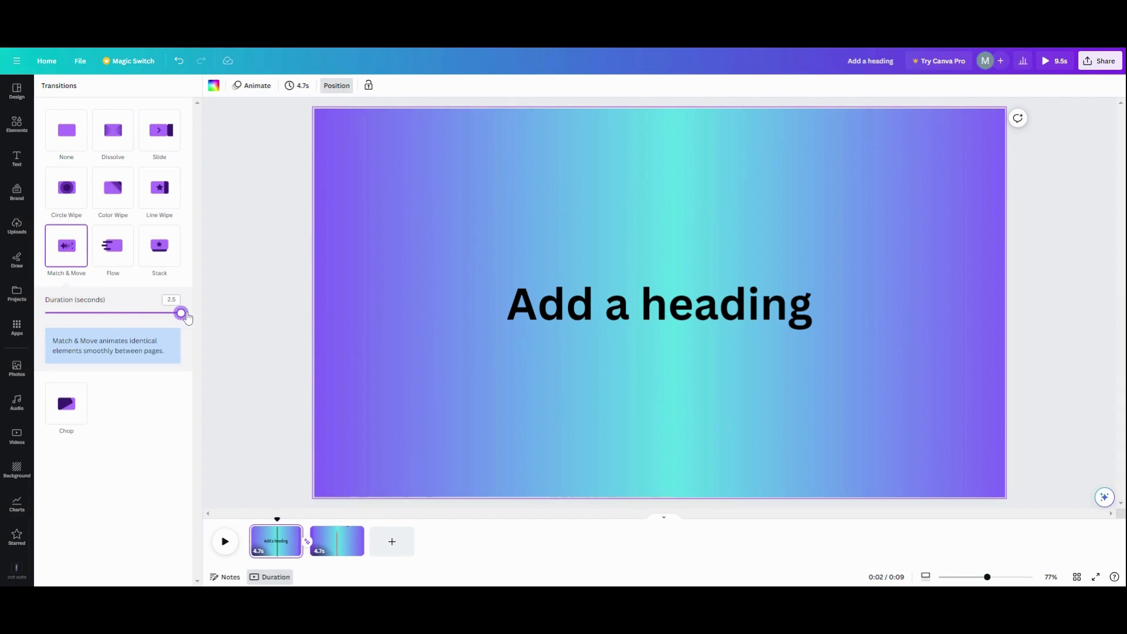
click(226, 542)
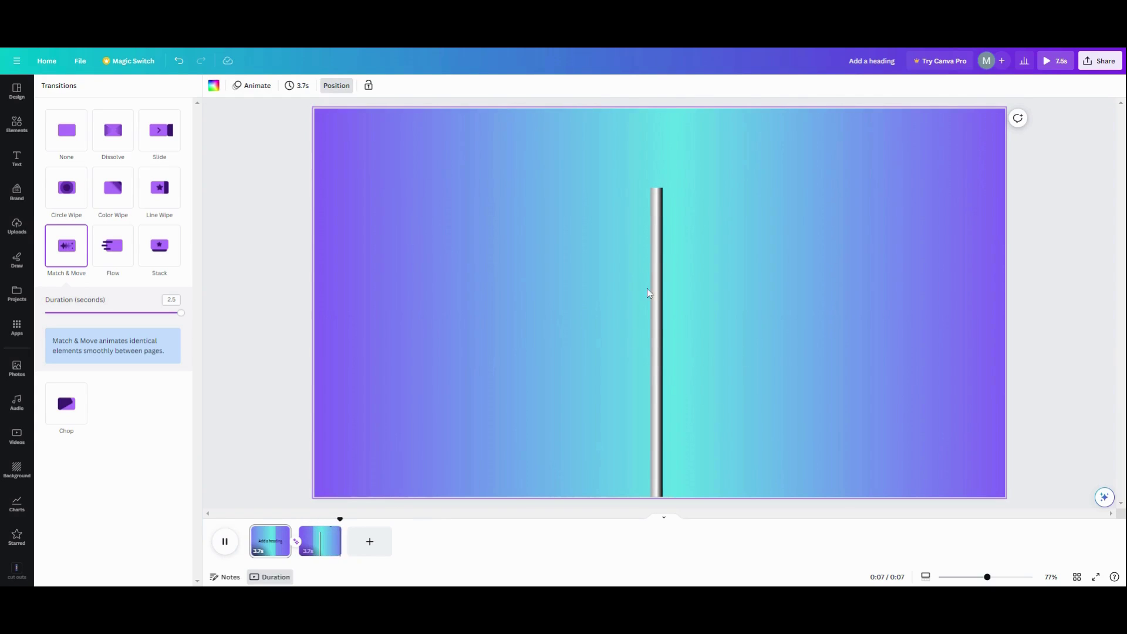
On the second page, move both metallic bar groups further up, centred so the bar spans the page's full height
click(320, 540)
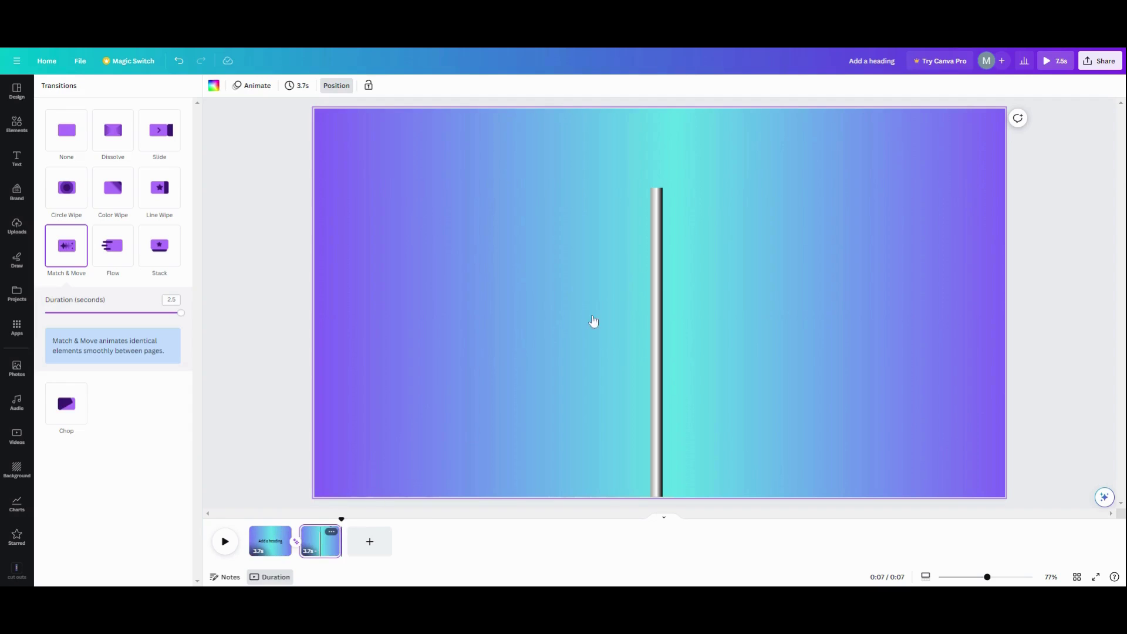
click(653, 261)
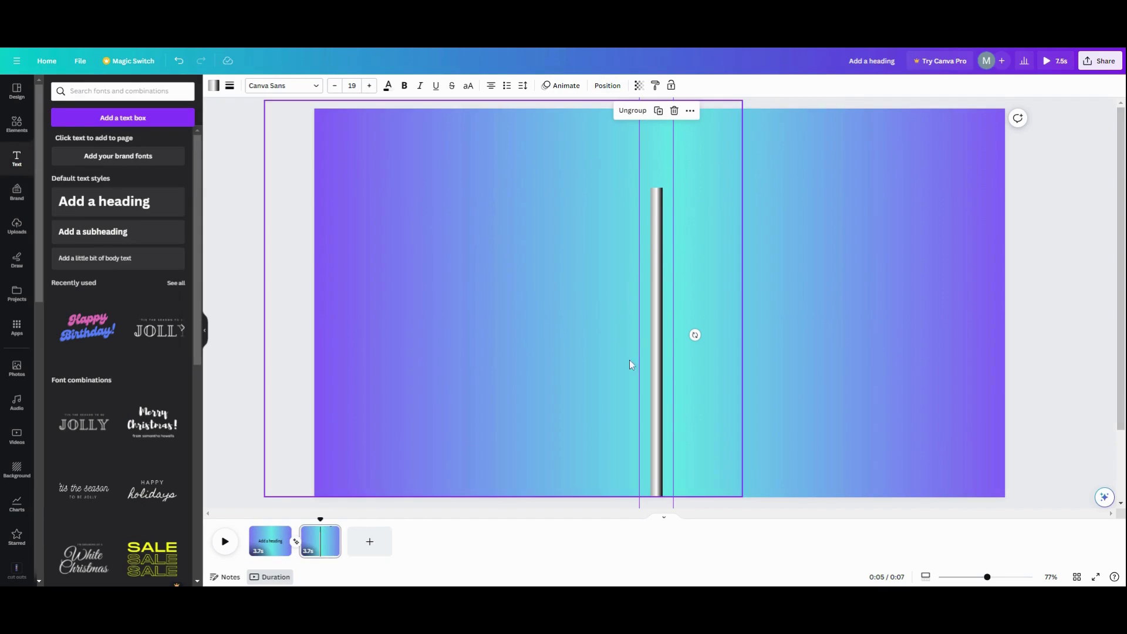
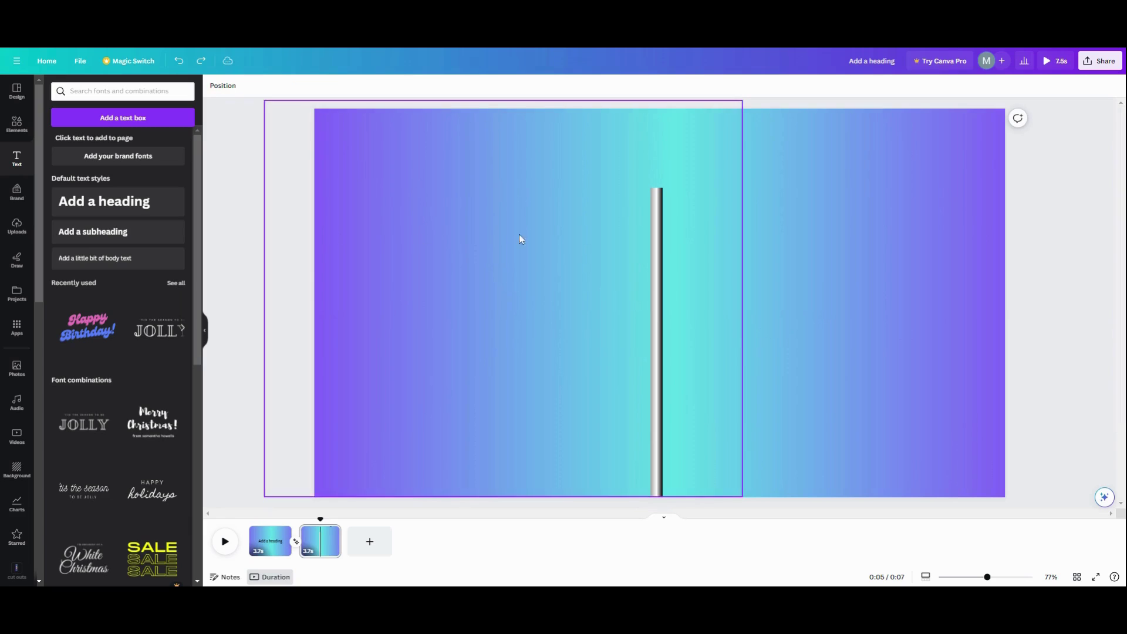
click(485, 168)
click(222, 87)
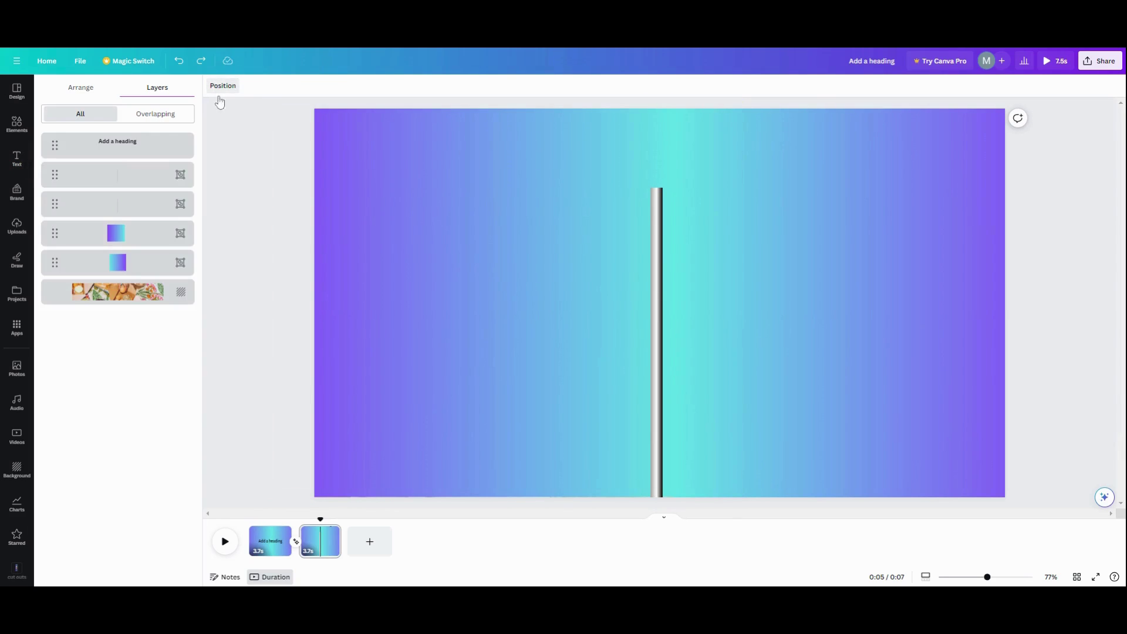
click(144, 205)
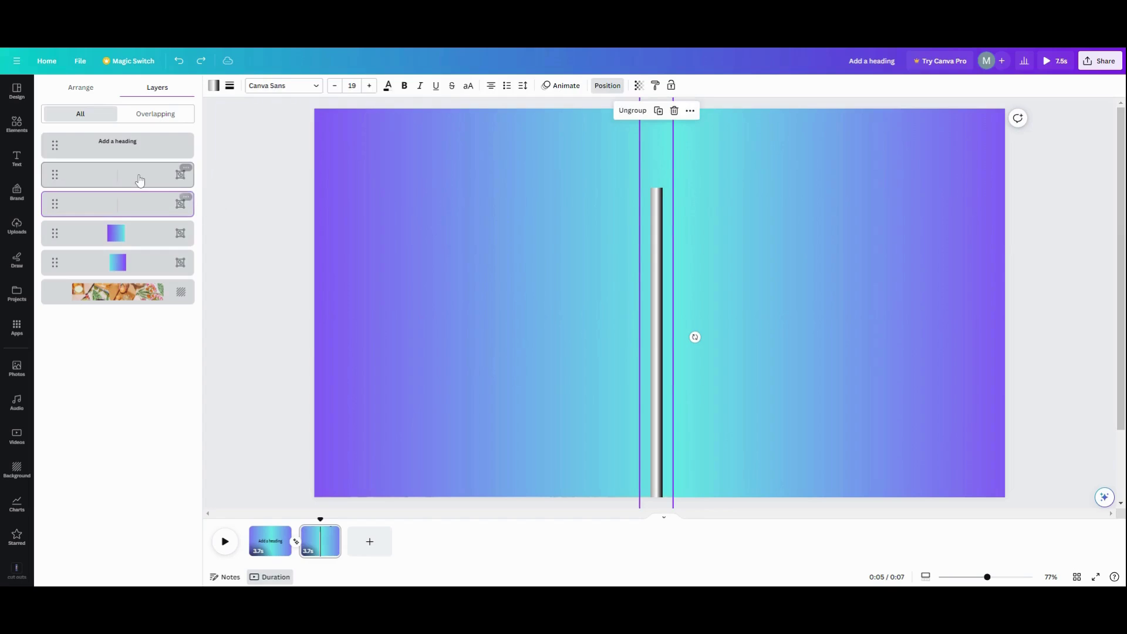
shift+click(139, 176)
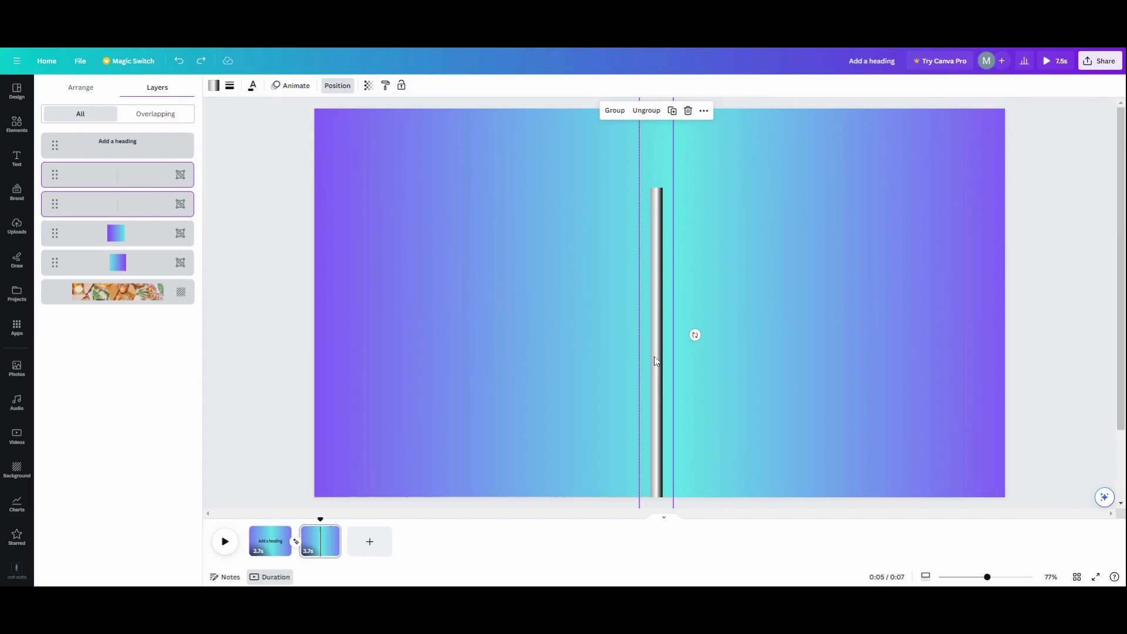
drag(657, 361, 657, 270)
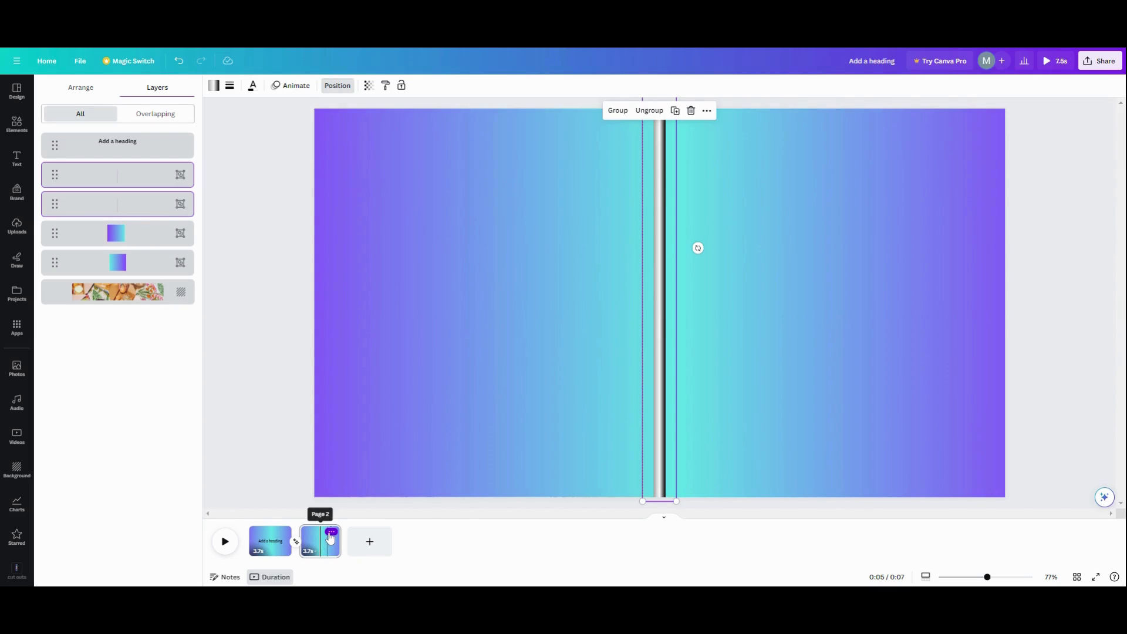
Duplicate the second page to create a third page
click(331, 532)
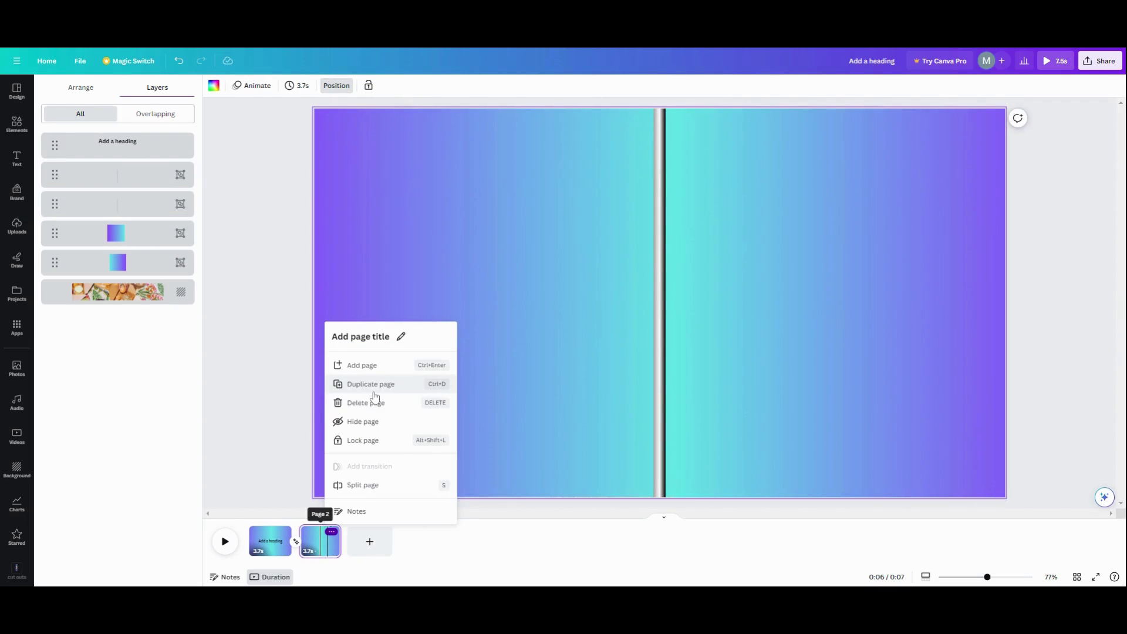
click(374, 390)
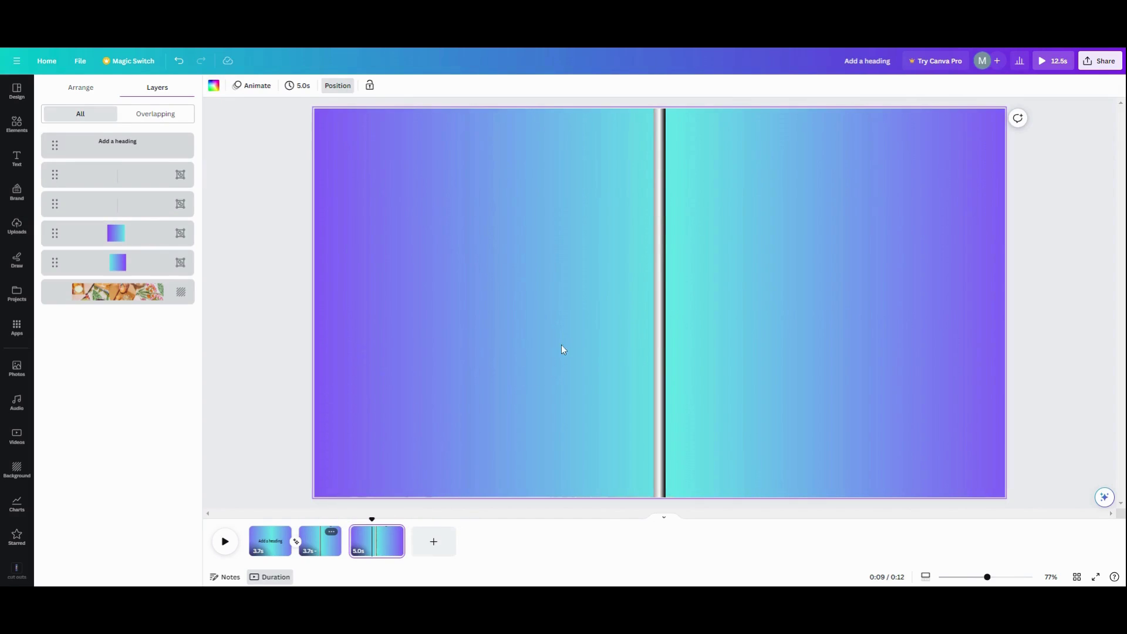
On the third page, slide the two gradient panels apart horizontally until both lie off the page and uncover the photo
click(589, 314)
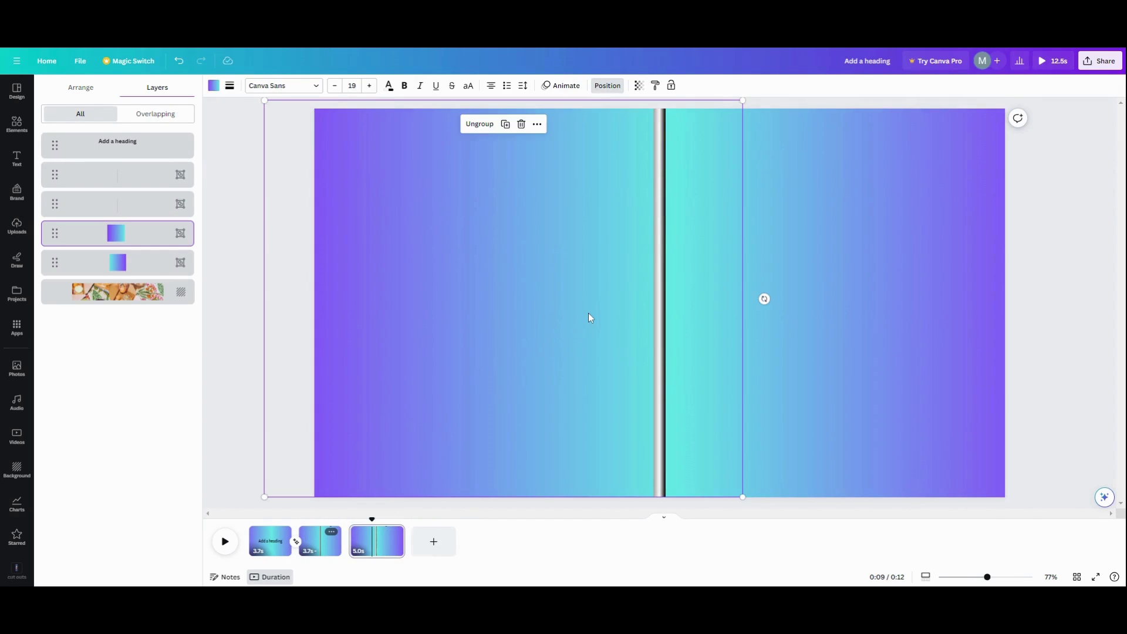
drag(573, 311, 339, 305)
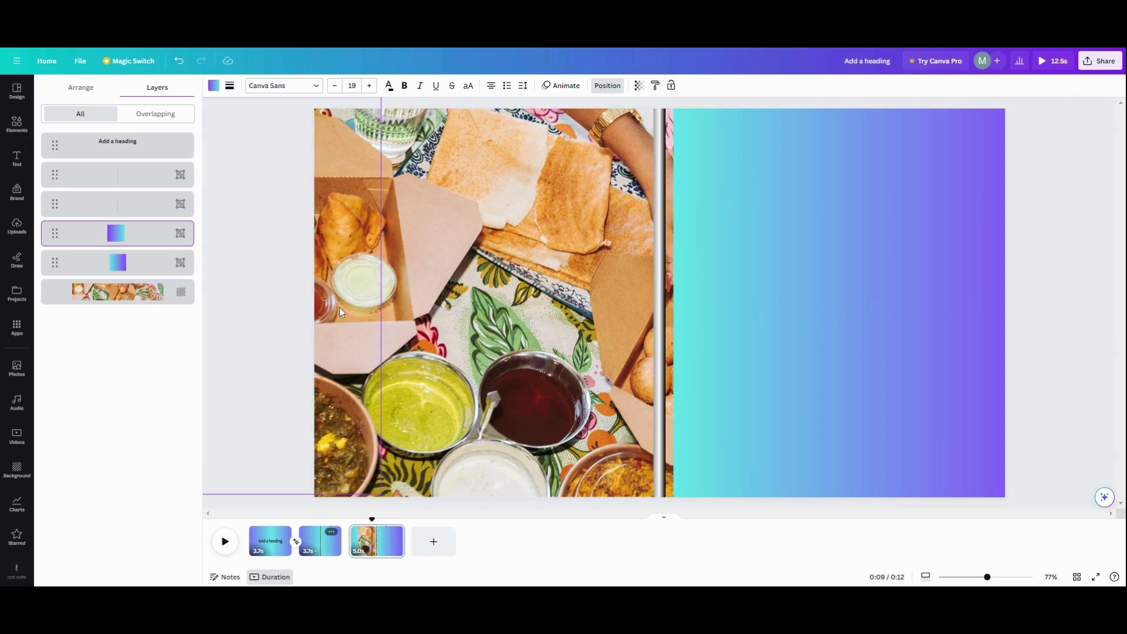
click(818, 309)
drag(818, 309, 1102, 318)
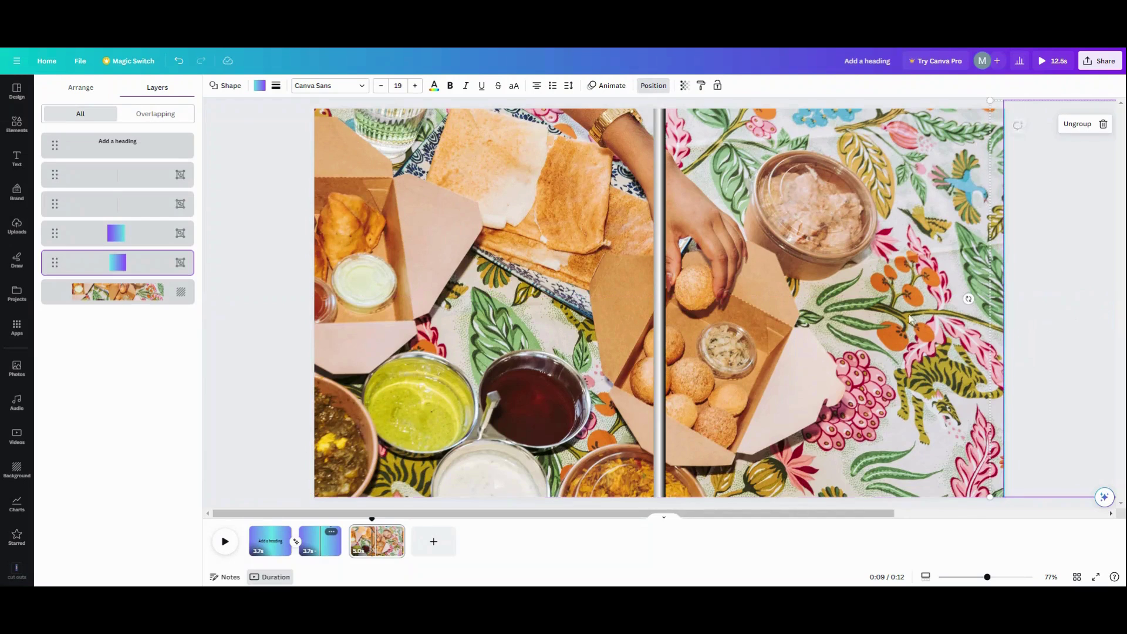
On the third page, move one metallic bar group to the right page edge and the other to the left page edge
drag(656, 327, 1003, 327)
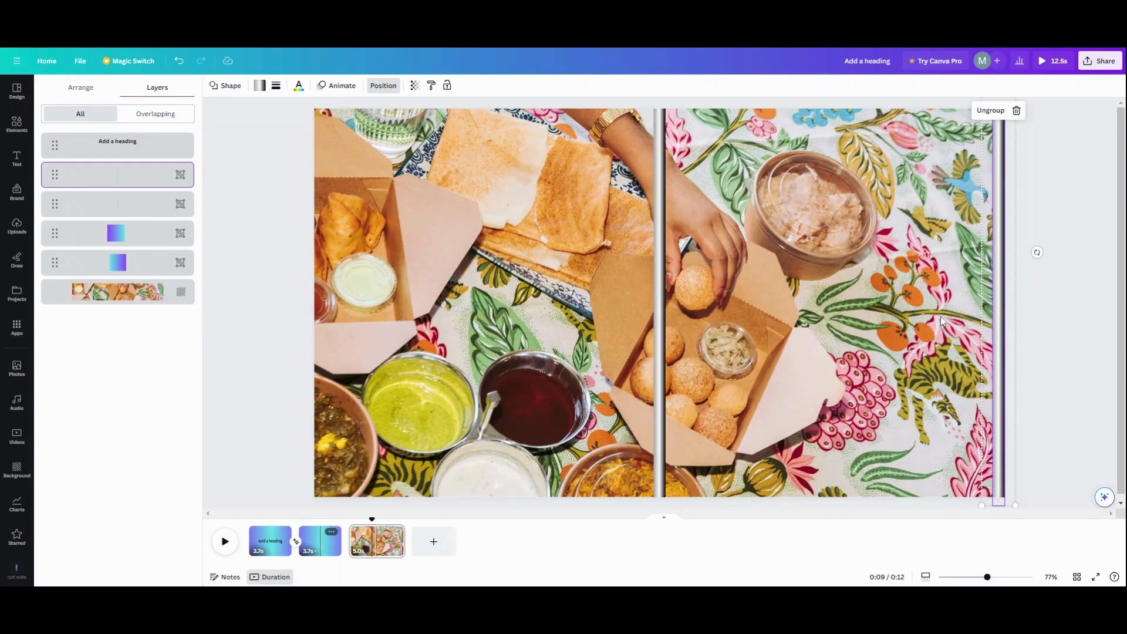
click(721, 329)
drag(660, 329, 333, 285)
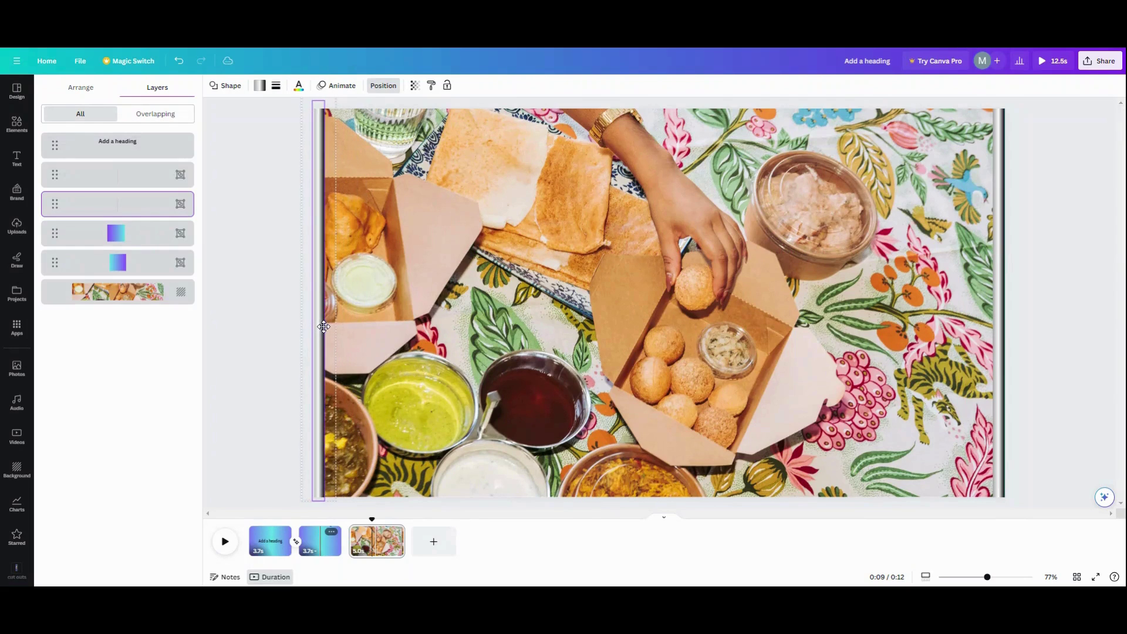
click(333, 284)
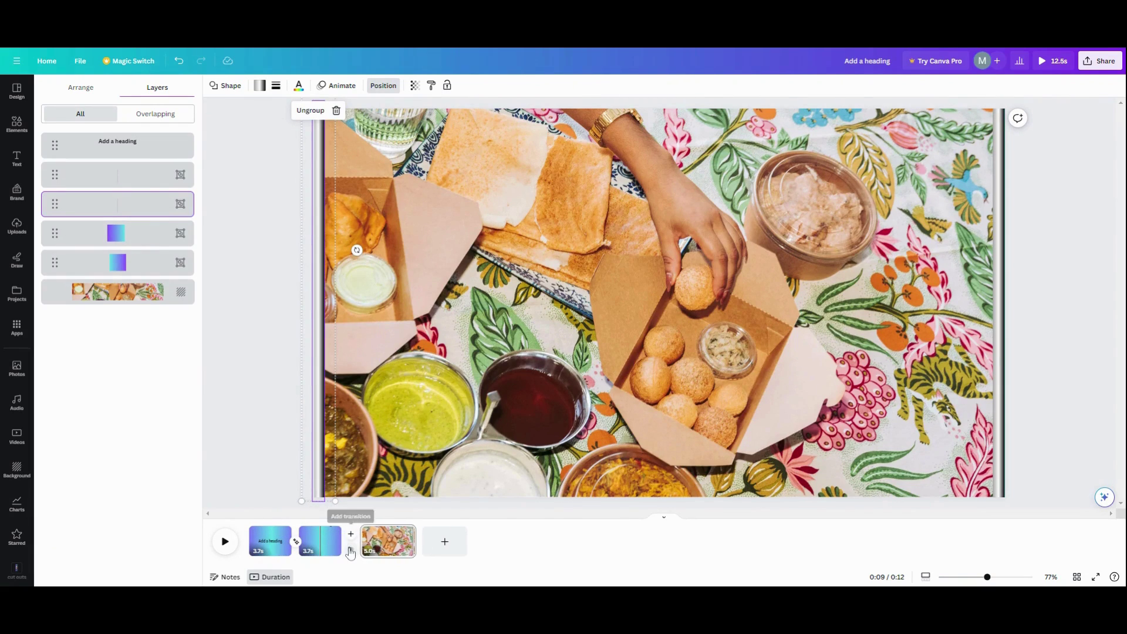
Add a Match & Move transition between the second and third pages with a duration of 2.5 seconds
click(347, 547)
click(83, 263)
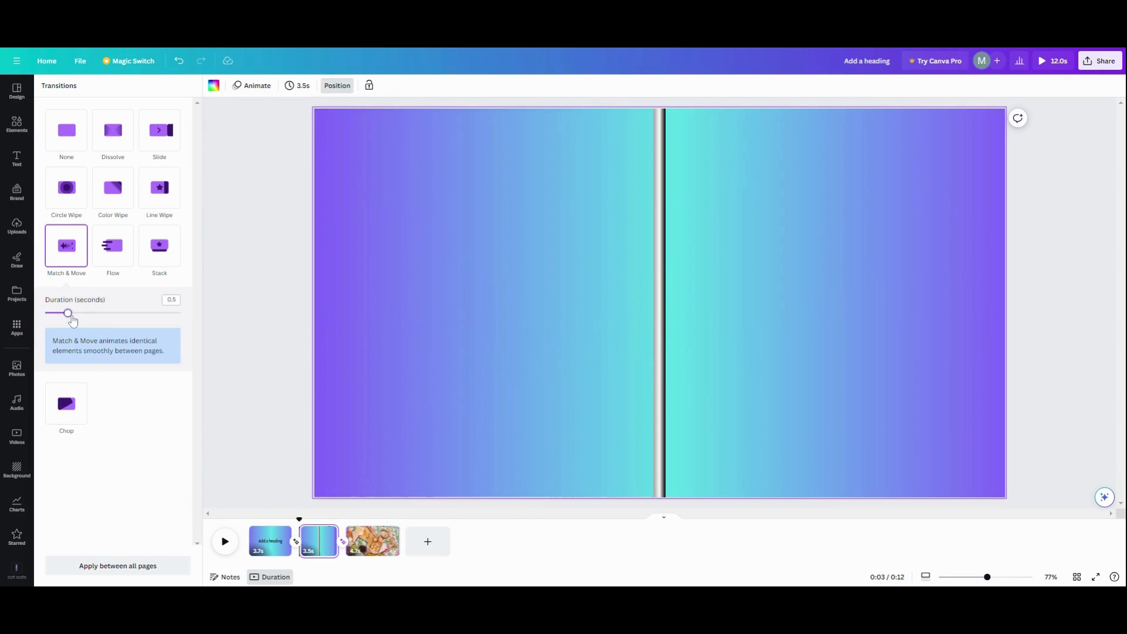
drag(69, 315, 201, 328)
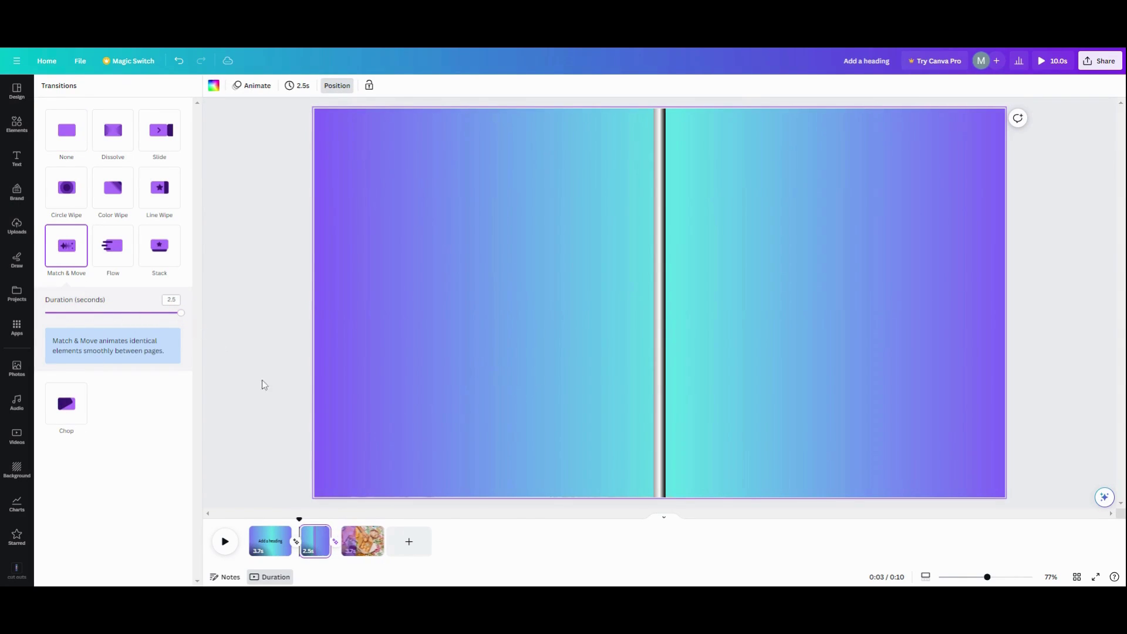
click(361, 539)
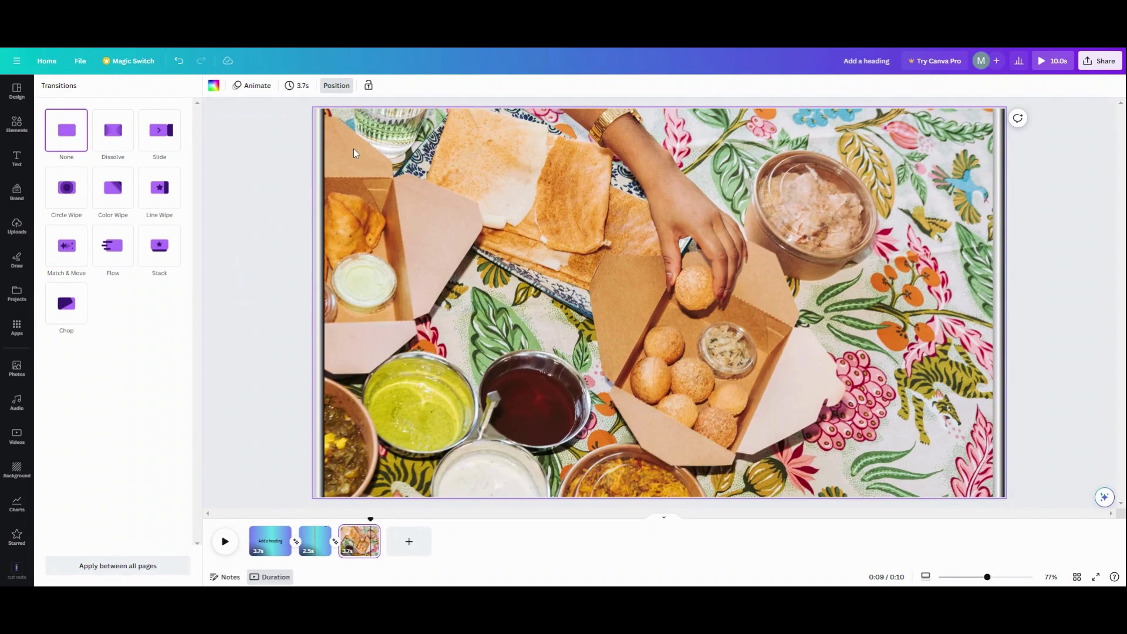
key(t)
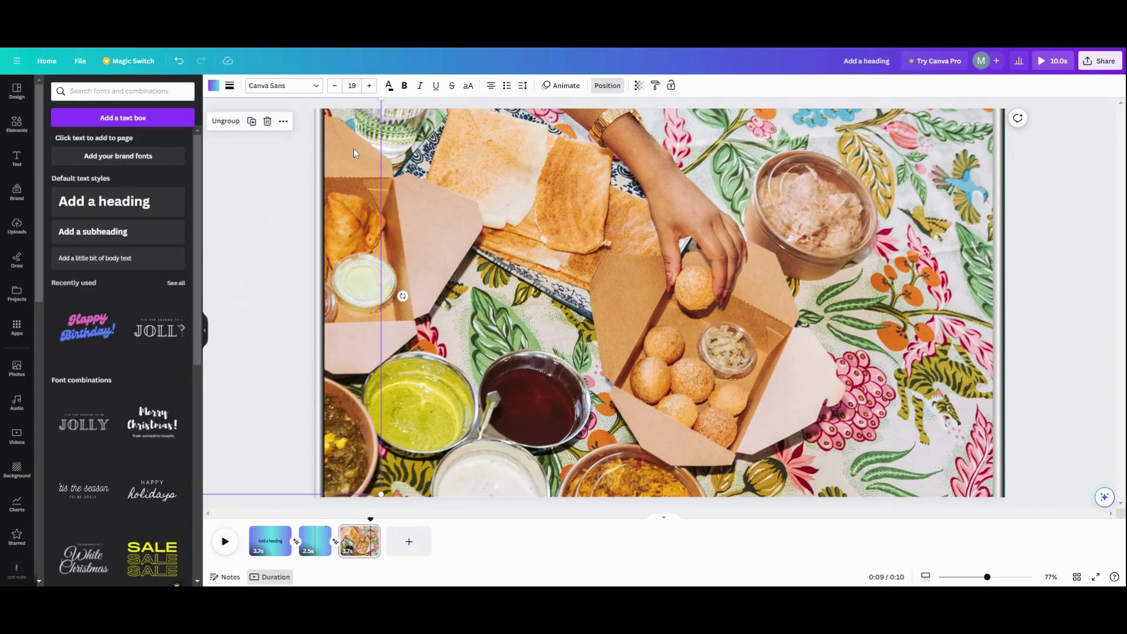
click(606, 85)
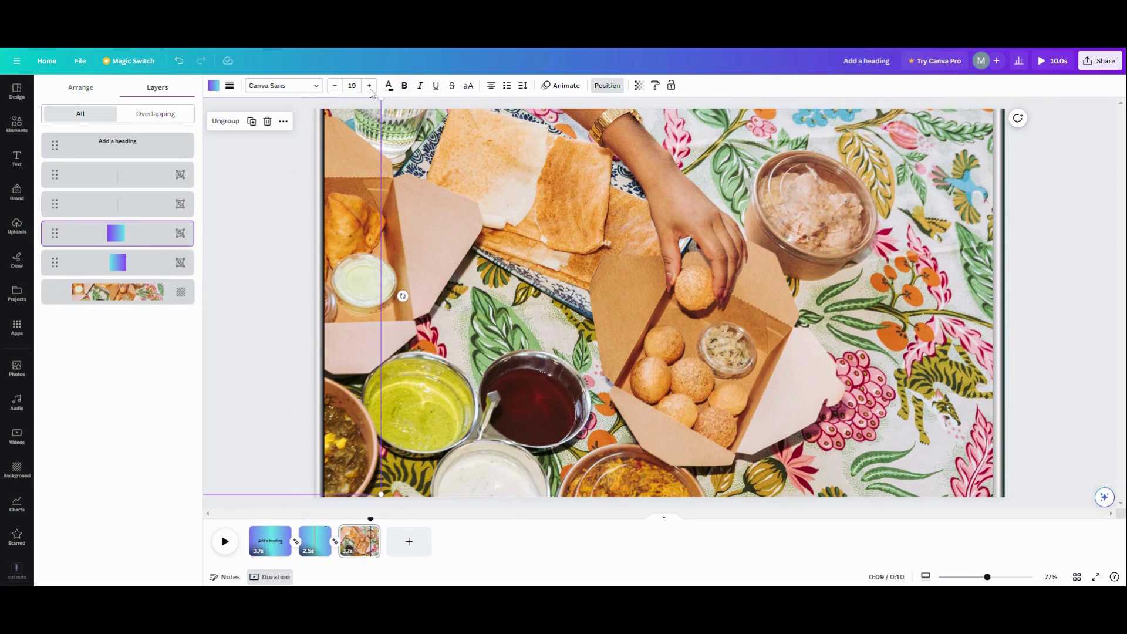
Set the first page's timing to 1.8 seconds and apply it to all pages
click(270, 539)
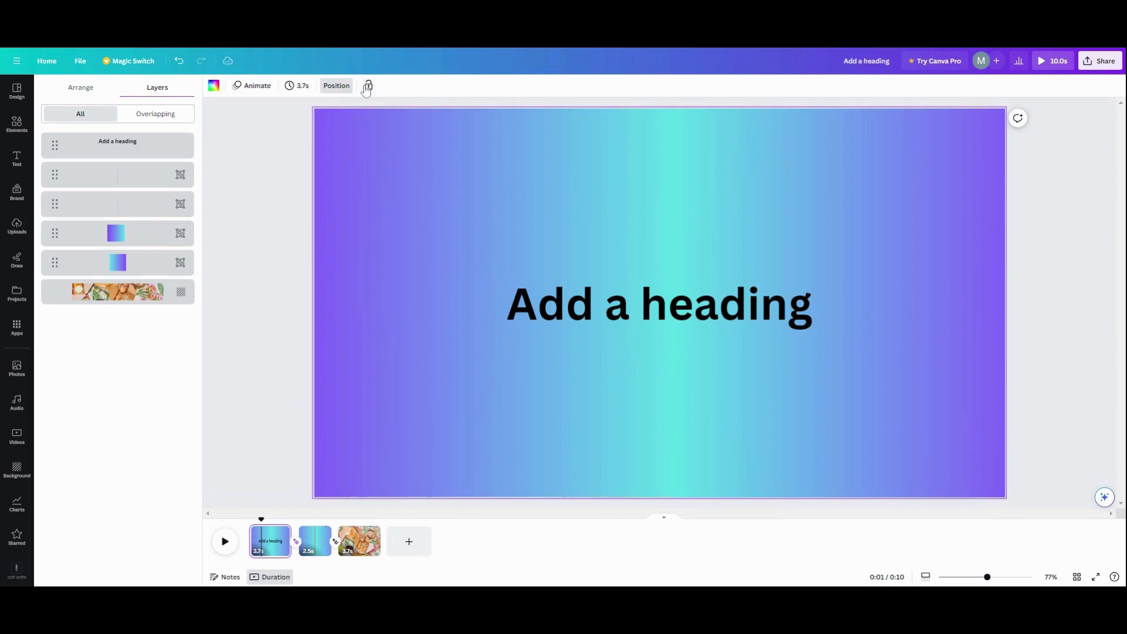
click(295, 86)
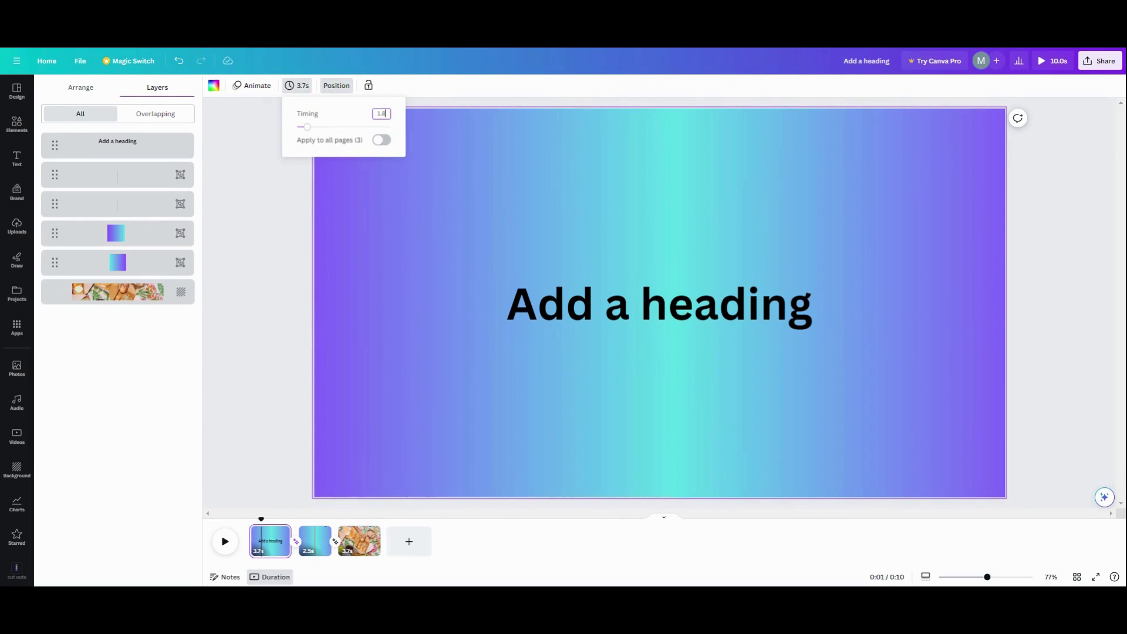
key(Return)
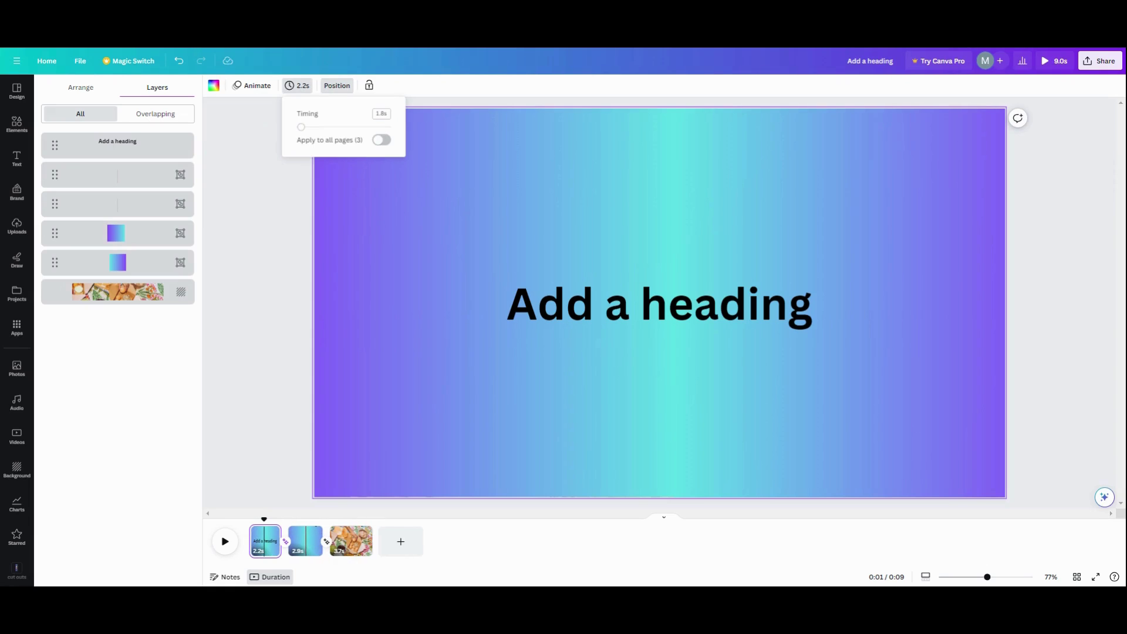
click(381, 141)
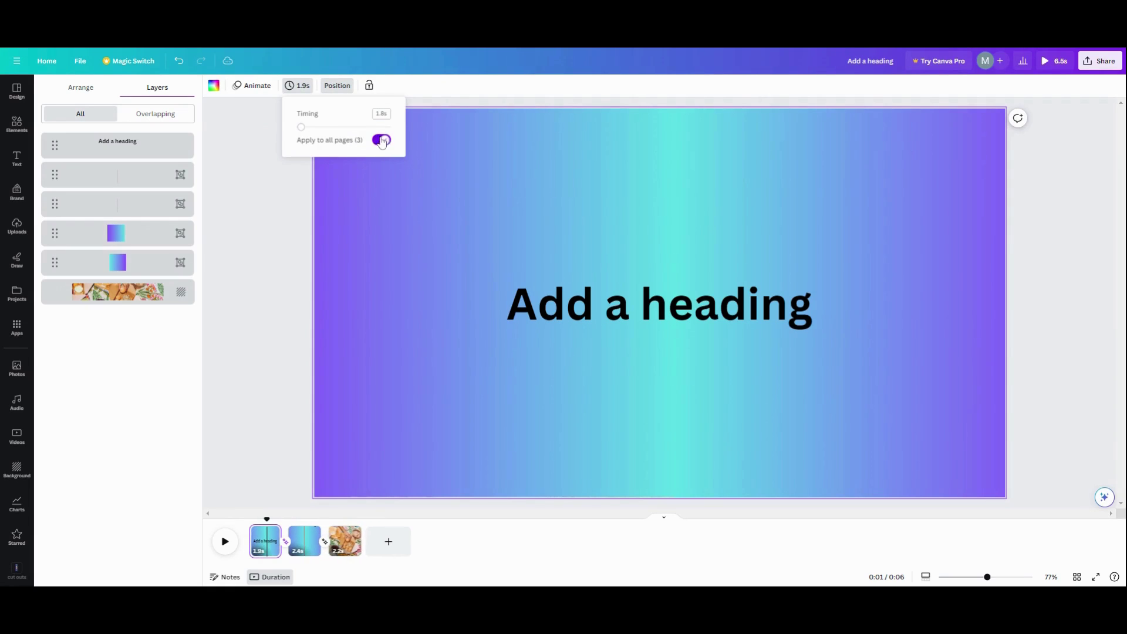
drag(353, 468, 344, 528)
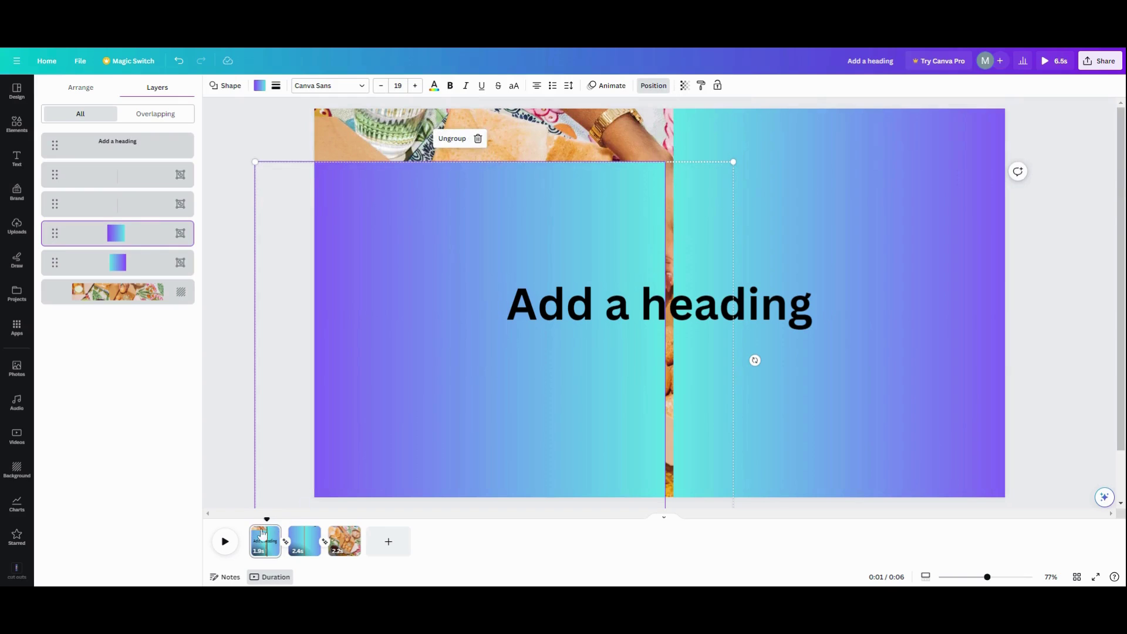
click(225, 542)
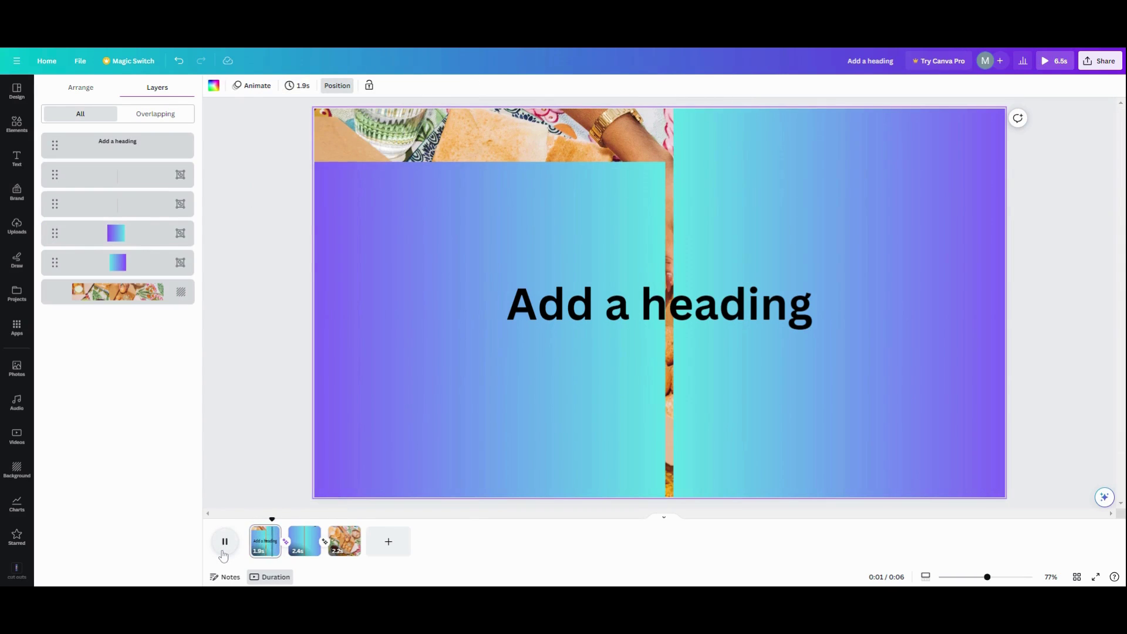
click(263, 554)
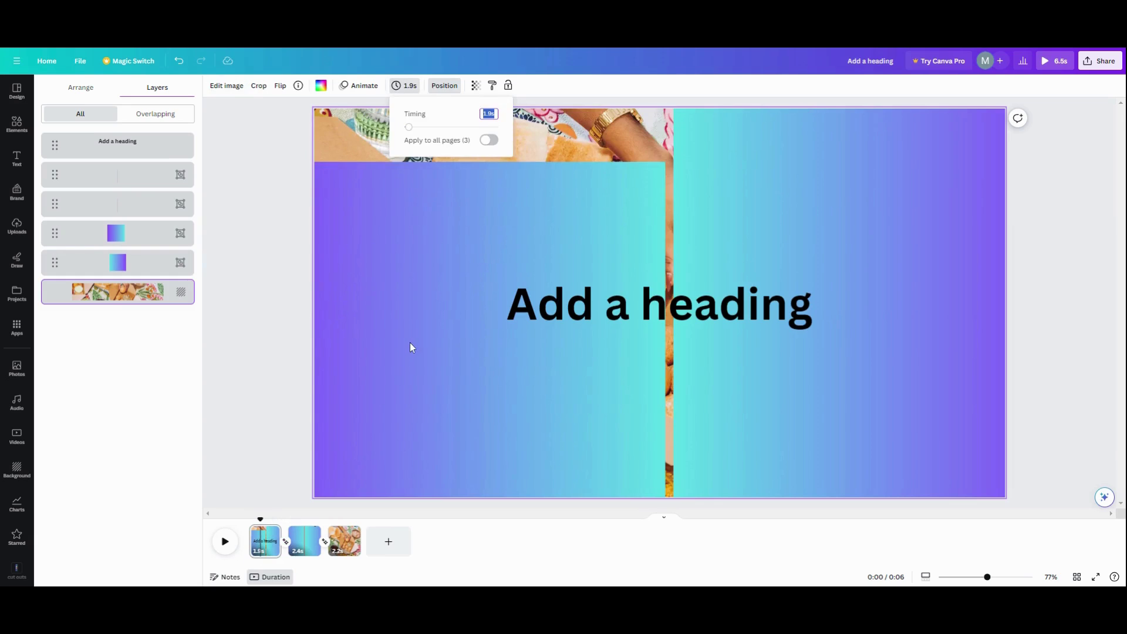
drag(410, 346, 420, 280)
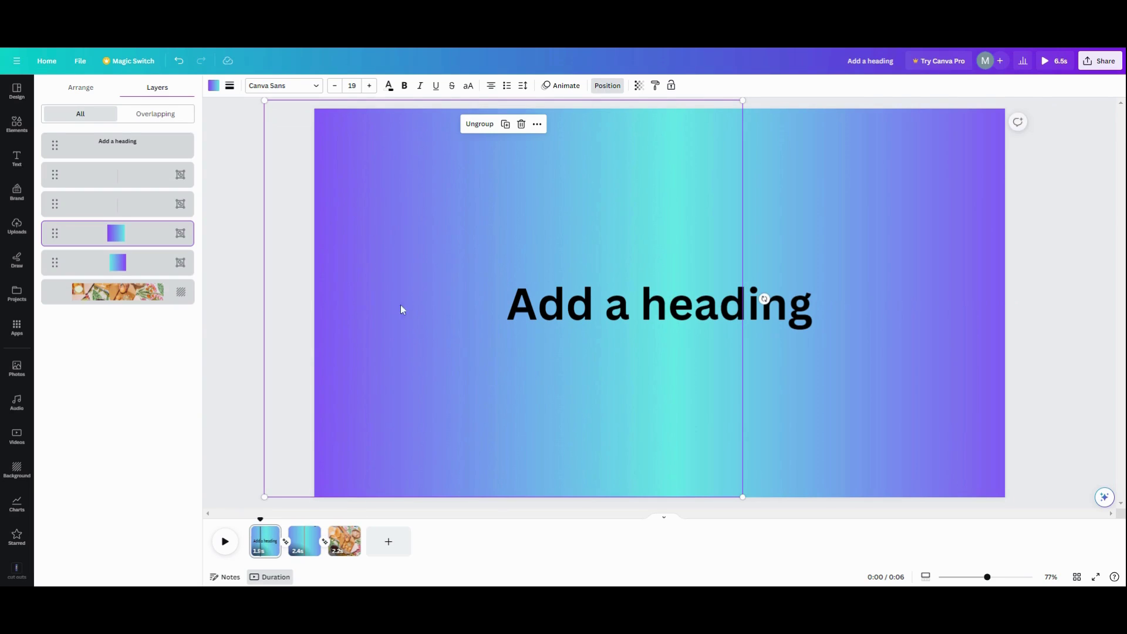
Play the video to review the transitions across the three pages
click(225, 541)
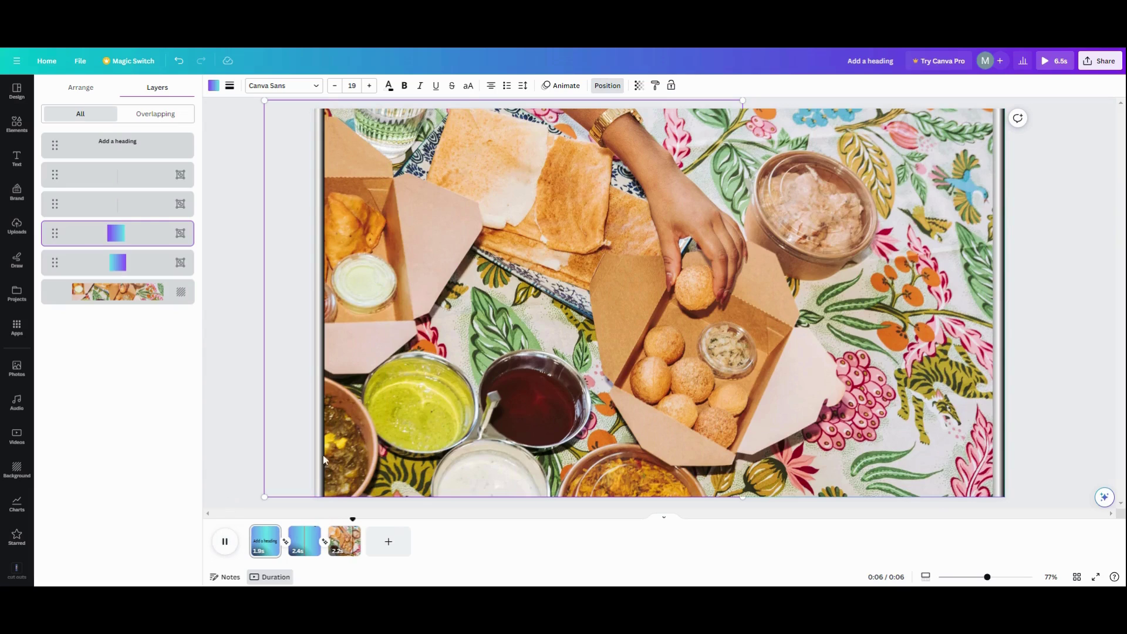
Duplicate the second page and place the copy after the photo page as the fourth page
click(310, 534)
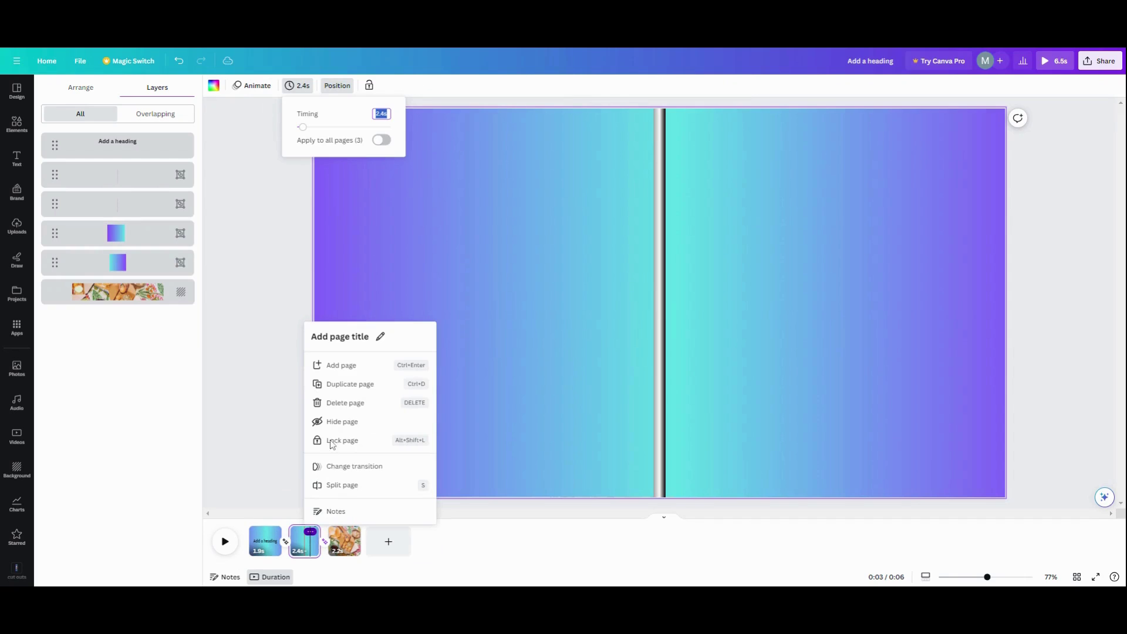
click(335, 389)
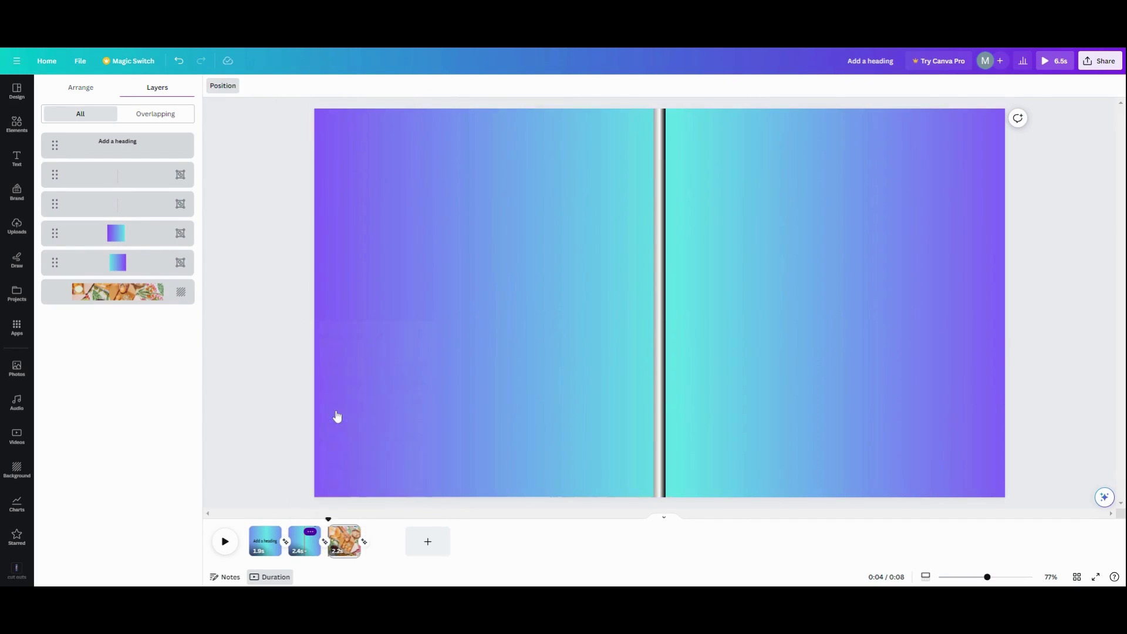
drag(344, 534, 405, 543)
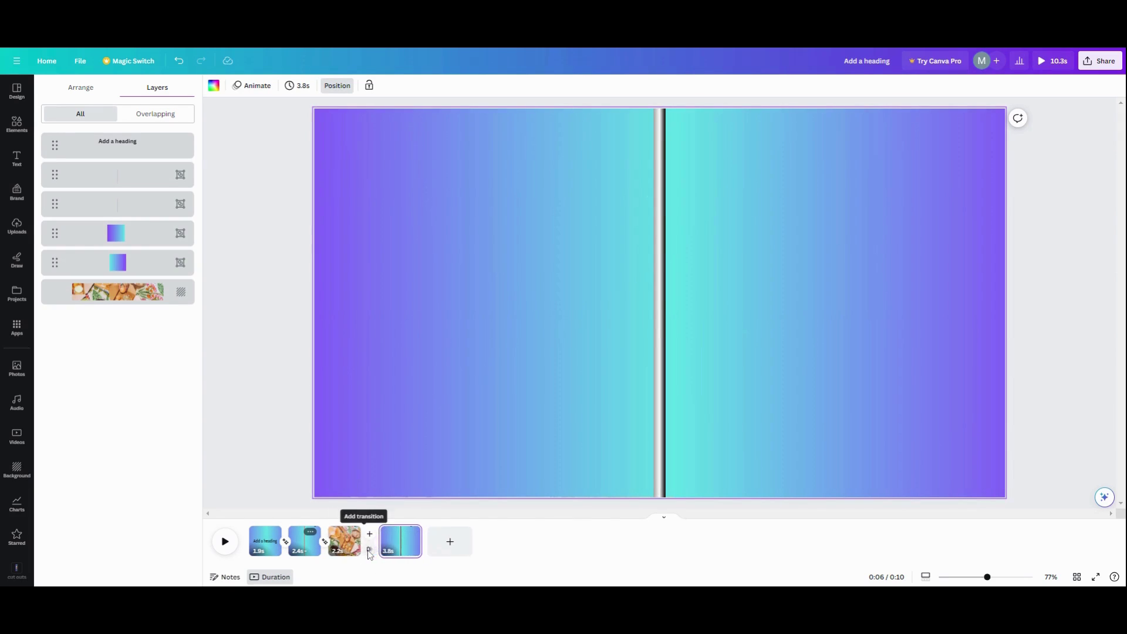
Add a Match & Move transition between the third and fourth pages and set its duration to the maximum, about 1.47 seconds
click(369, 552)
click(66, 245)
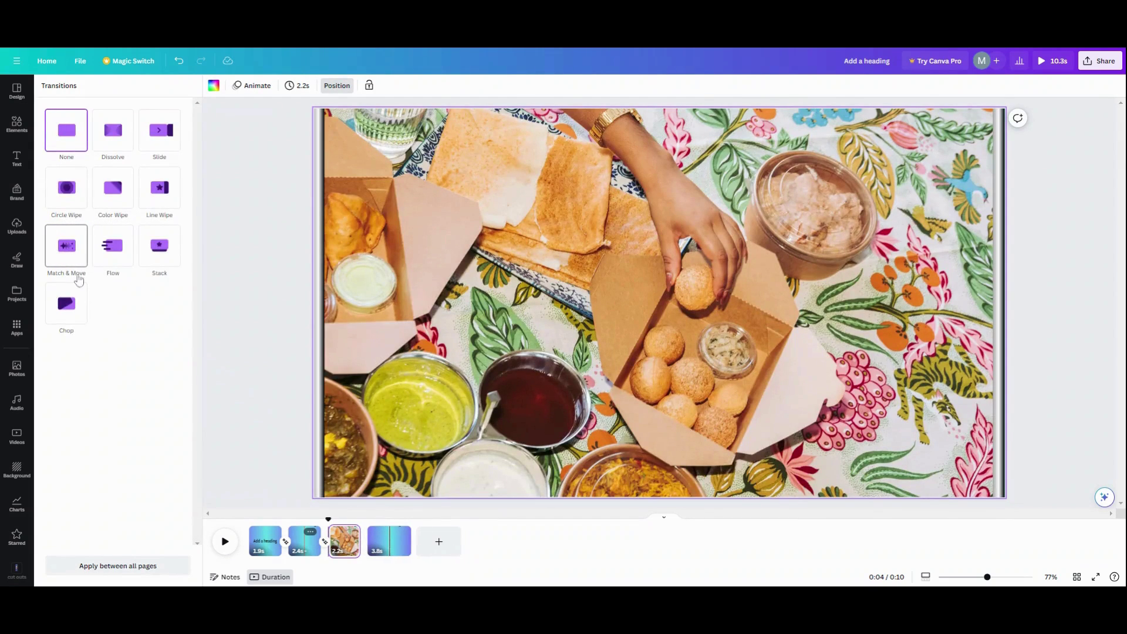
drag(86, 316, 184, 339)
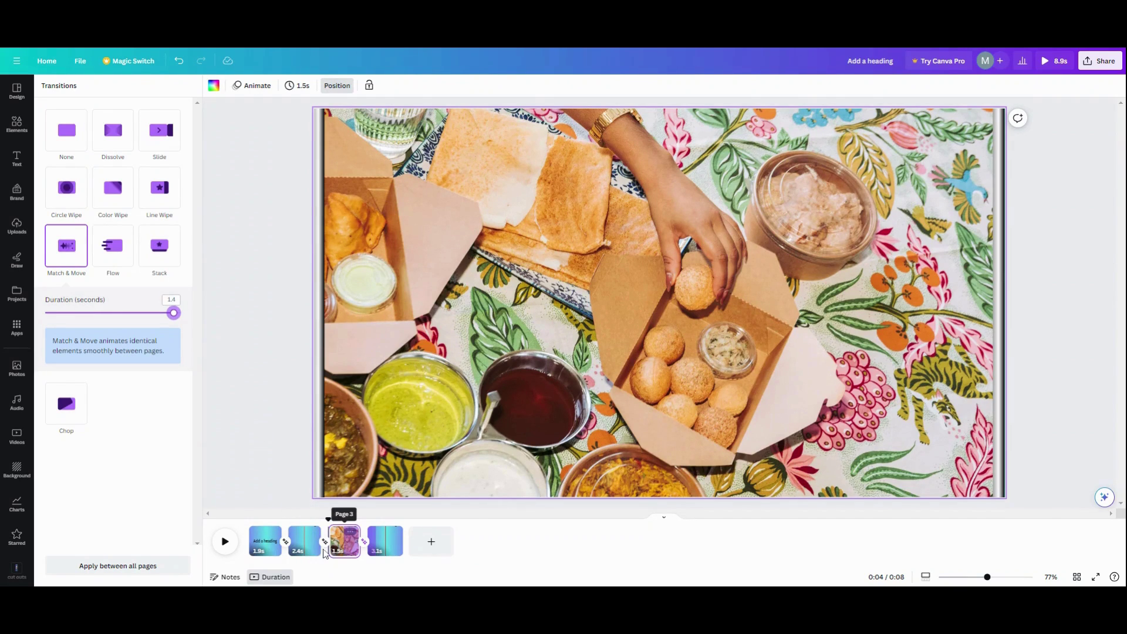
Play the four-page video and check how the second and third pages match
click(224, 541)
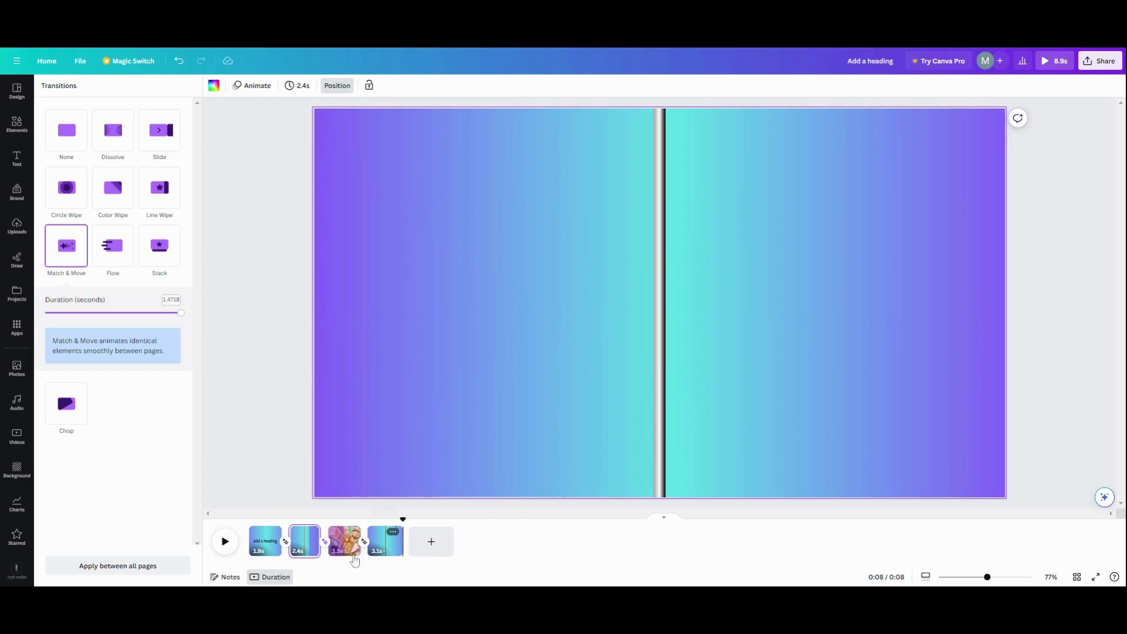
click(224, 552)
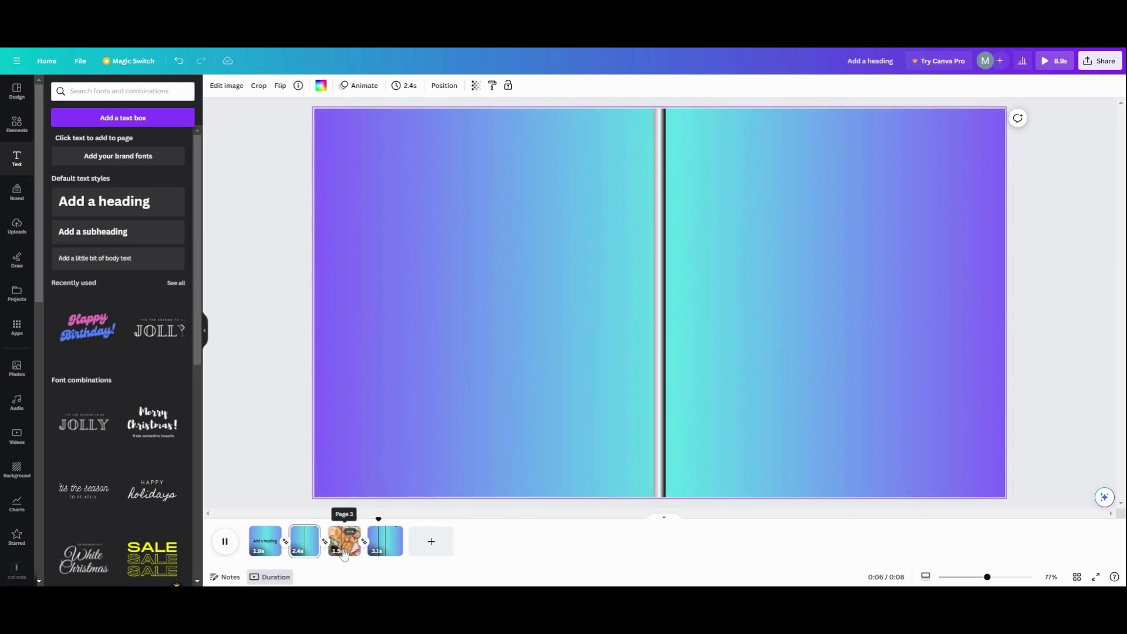
click(345, 553)
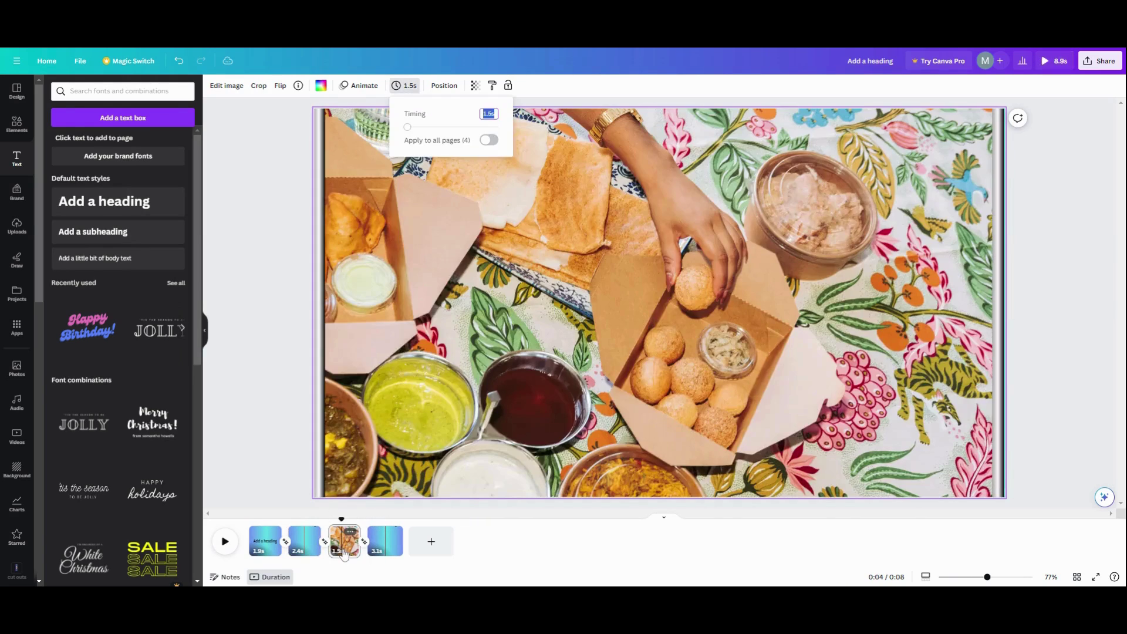
click(309, 545)
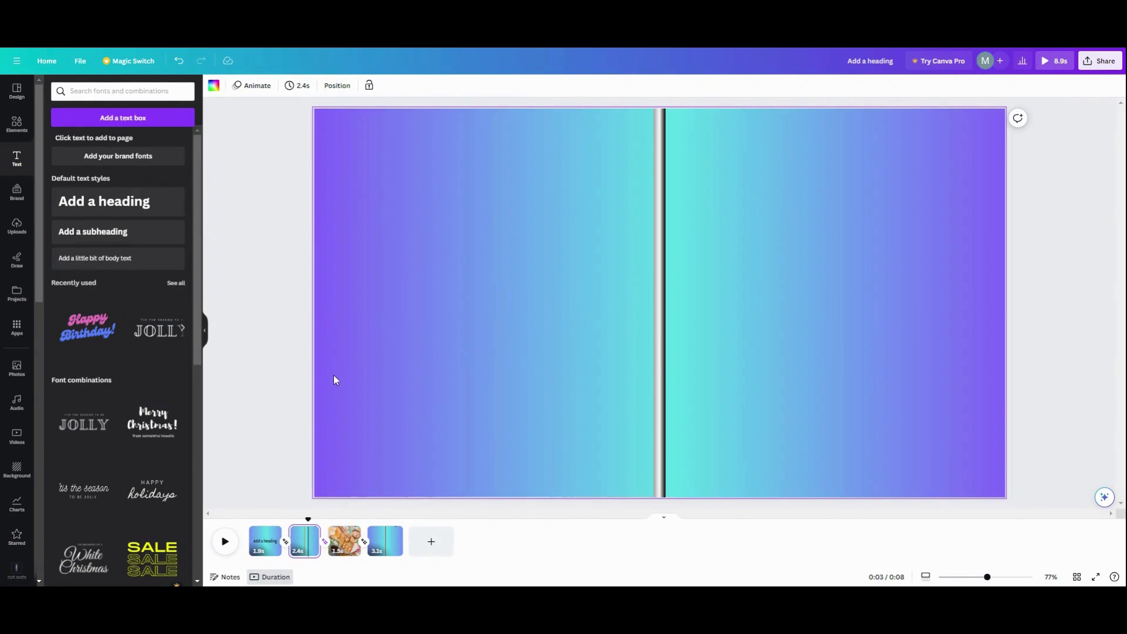
On the third page, nudge the two hidden gradient panels slightly inward from the left and right sides of the photo
click(347, 543)
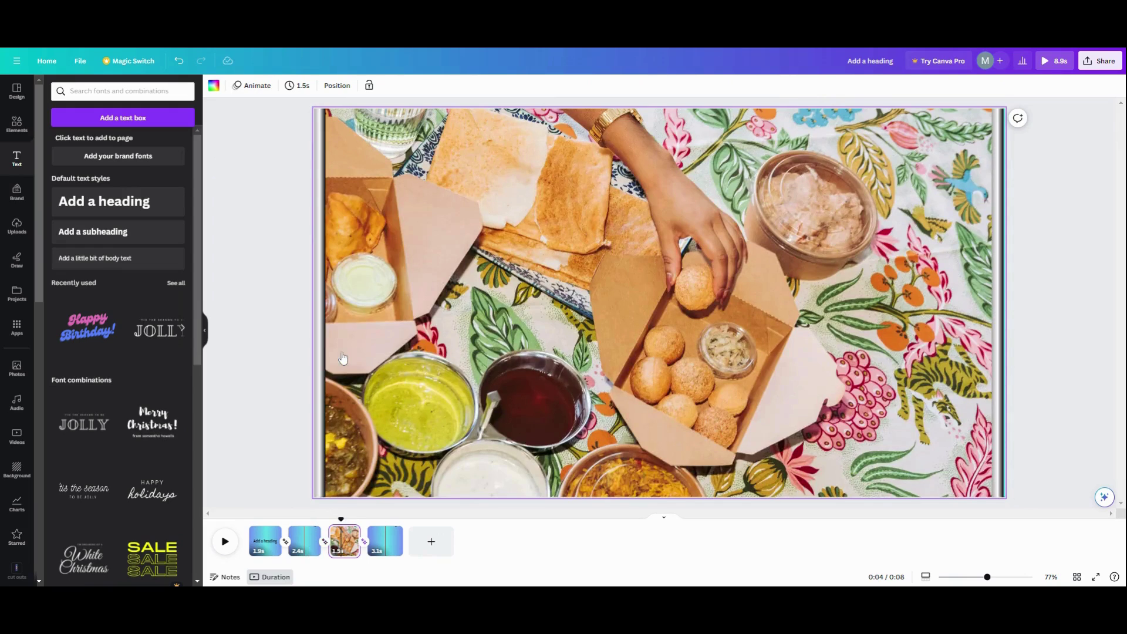
click(292, 335)
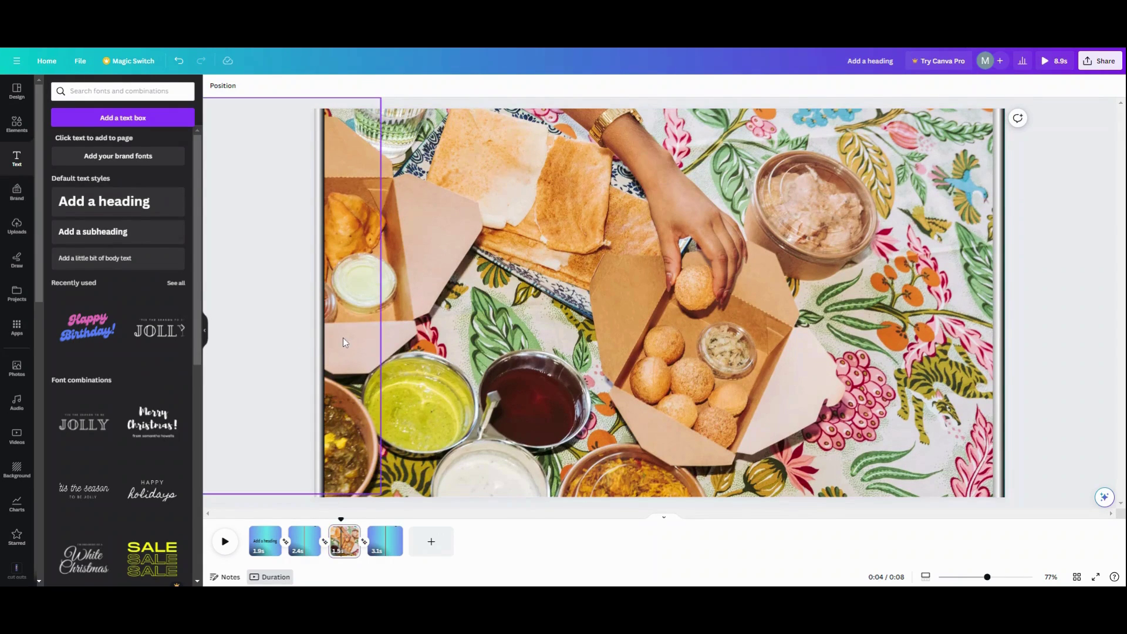
click(228, 89)
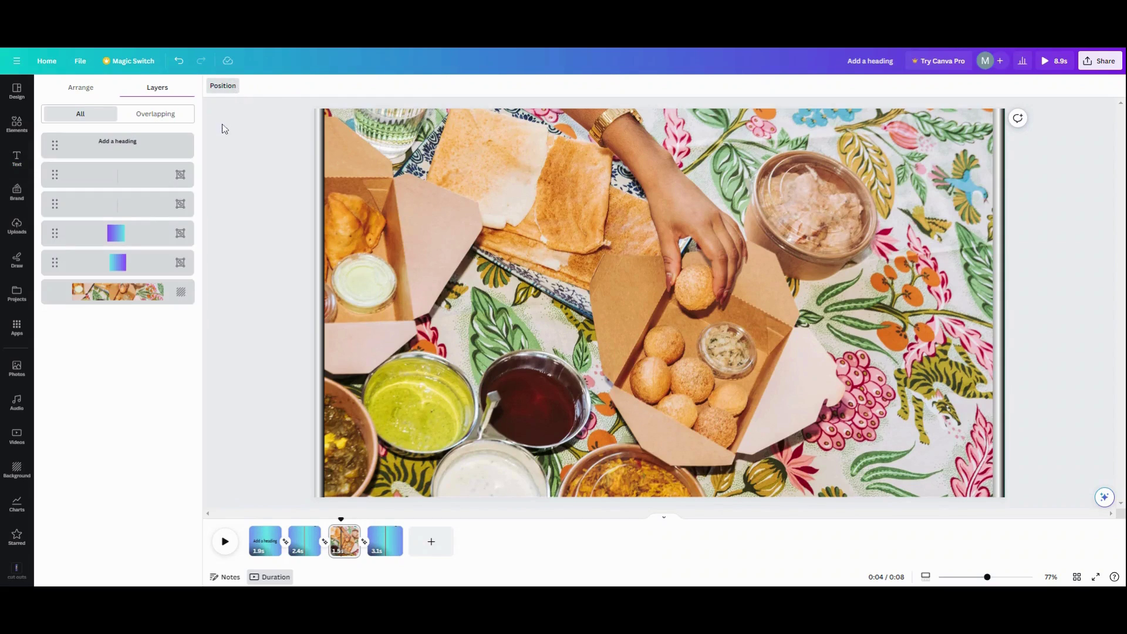
click(136, 263)
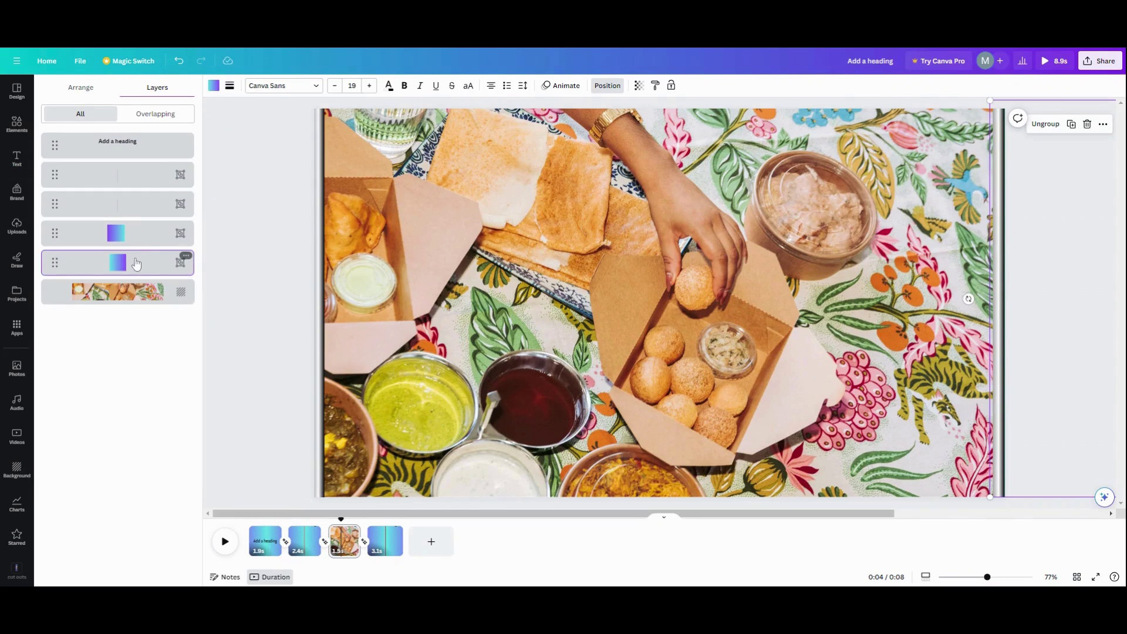
click(139, 233)
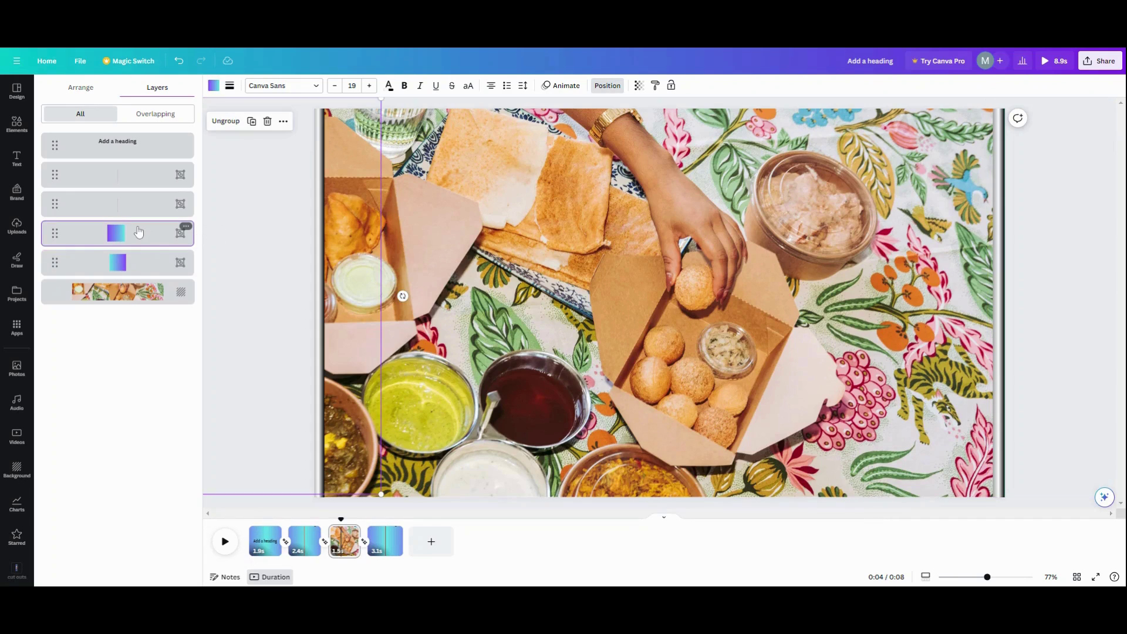
drag(351, 350, 359, 348)
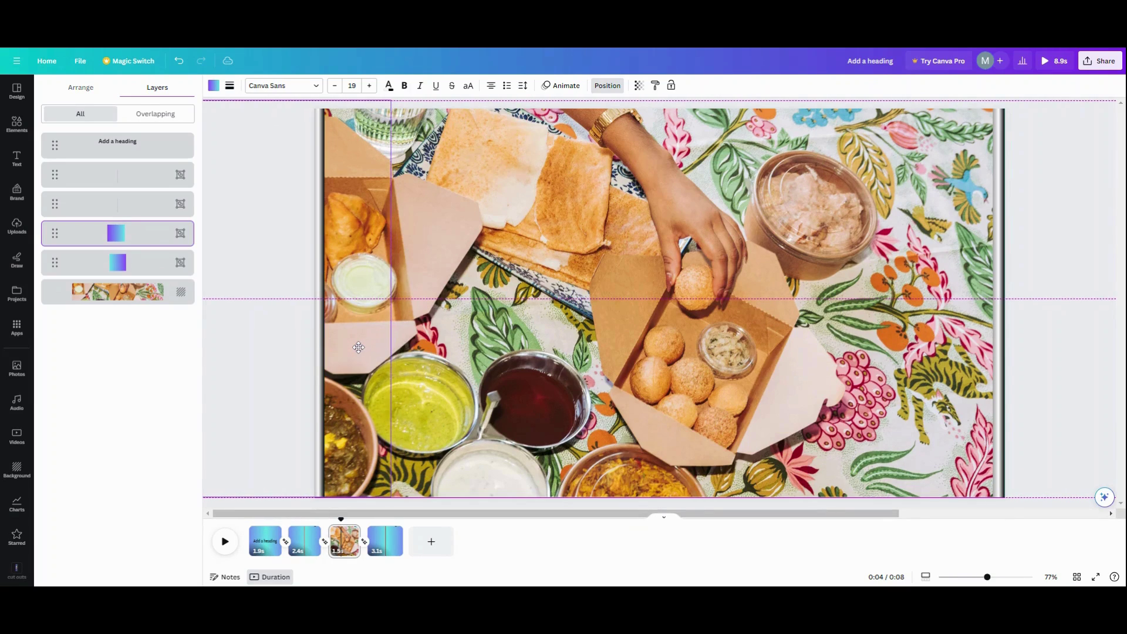
click(179, 259)
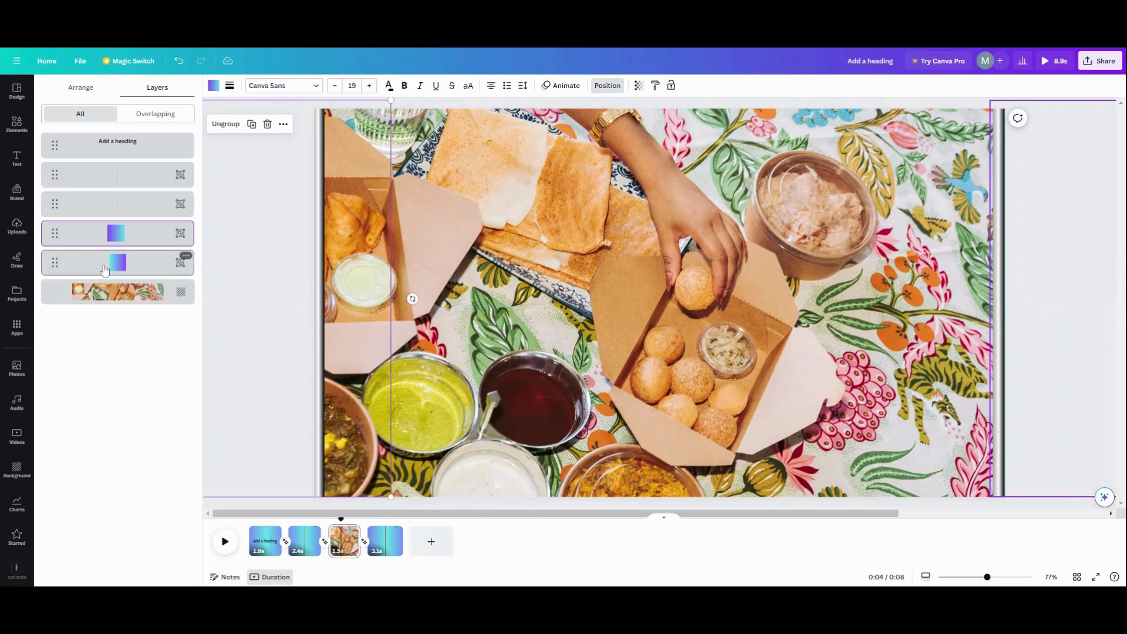
mouse_move(1086, 305)
mouse_down()
mouse_move(1066, 303)
mouse_move(1077, 304)
mouse_up()
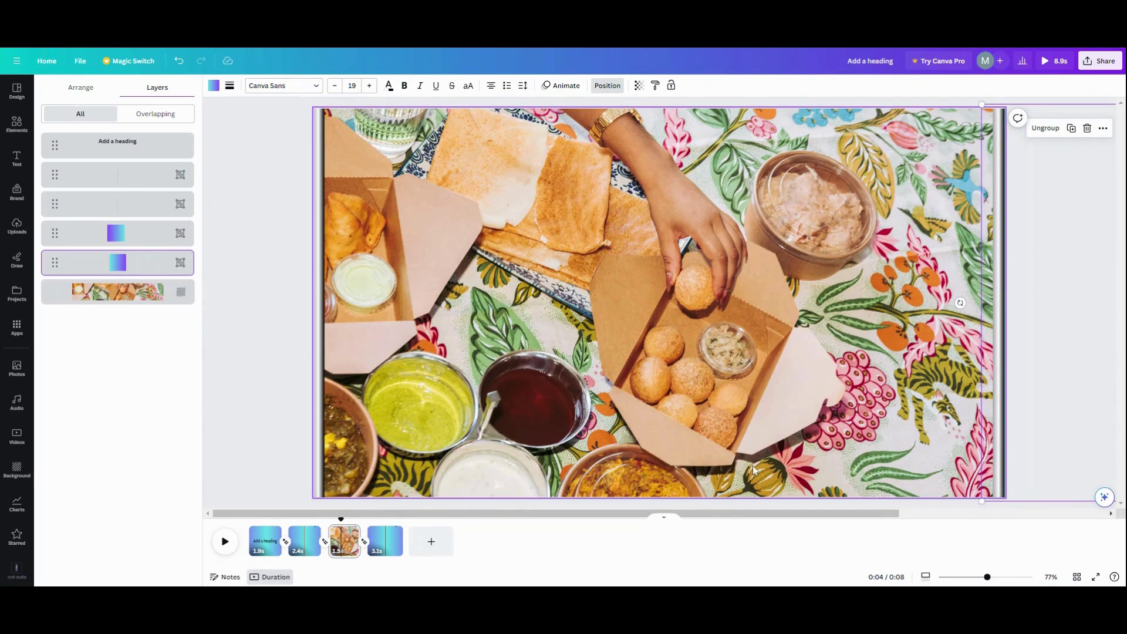
click(651, 229)
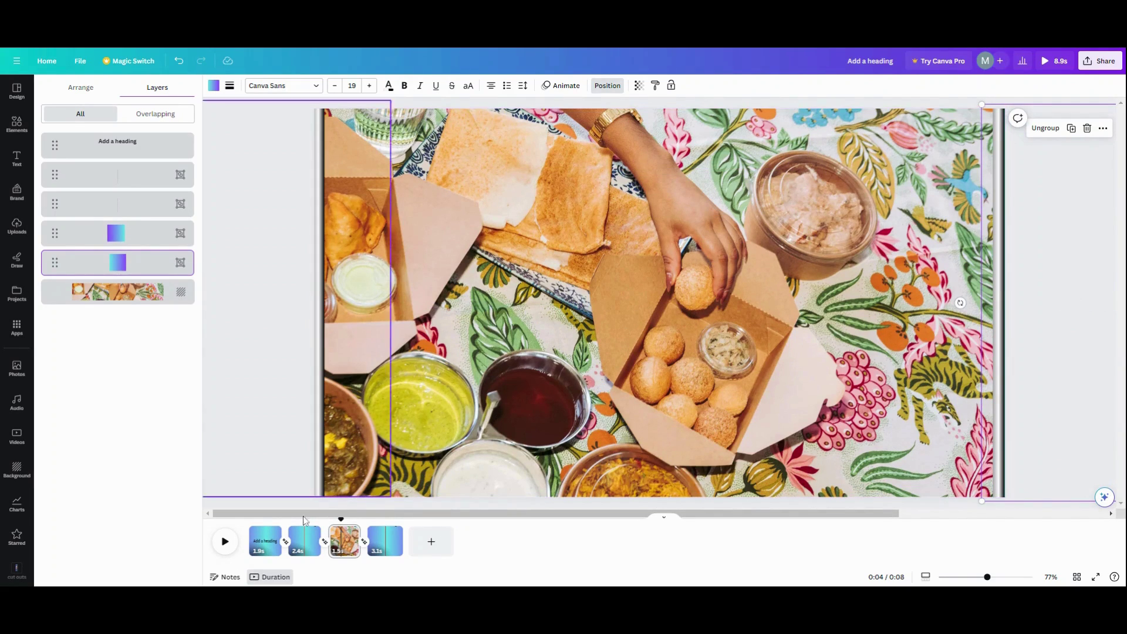
click(304, 555)
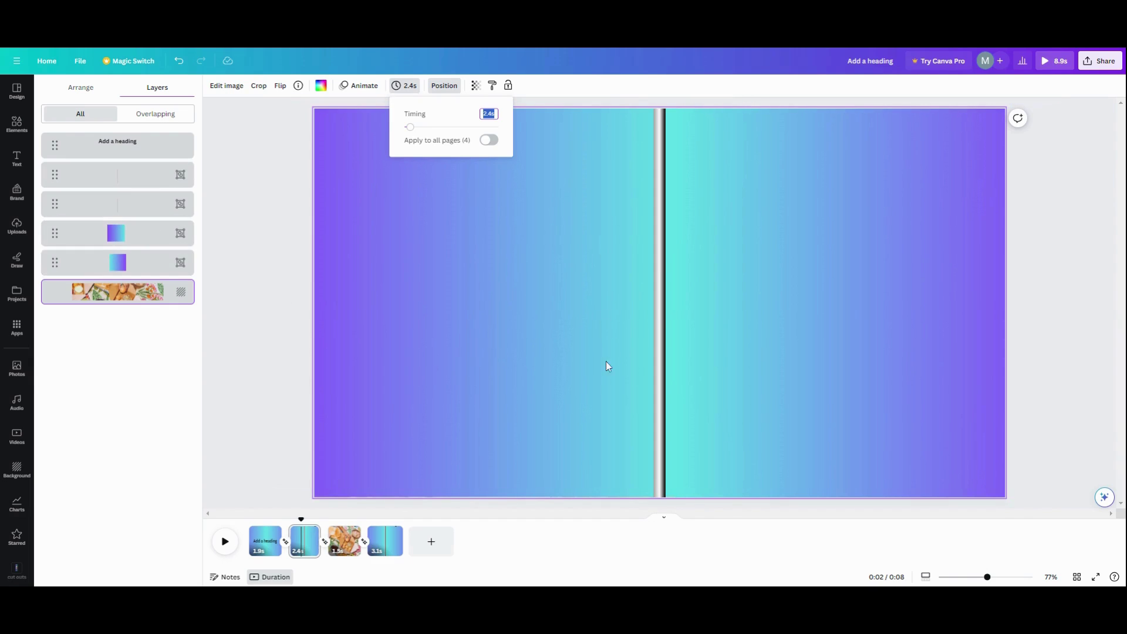
click(303, 555)
click(303, 554)
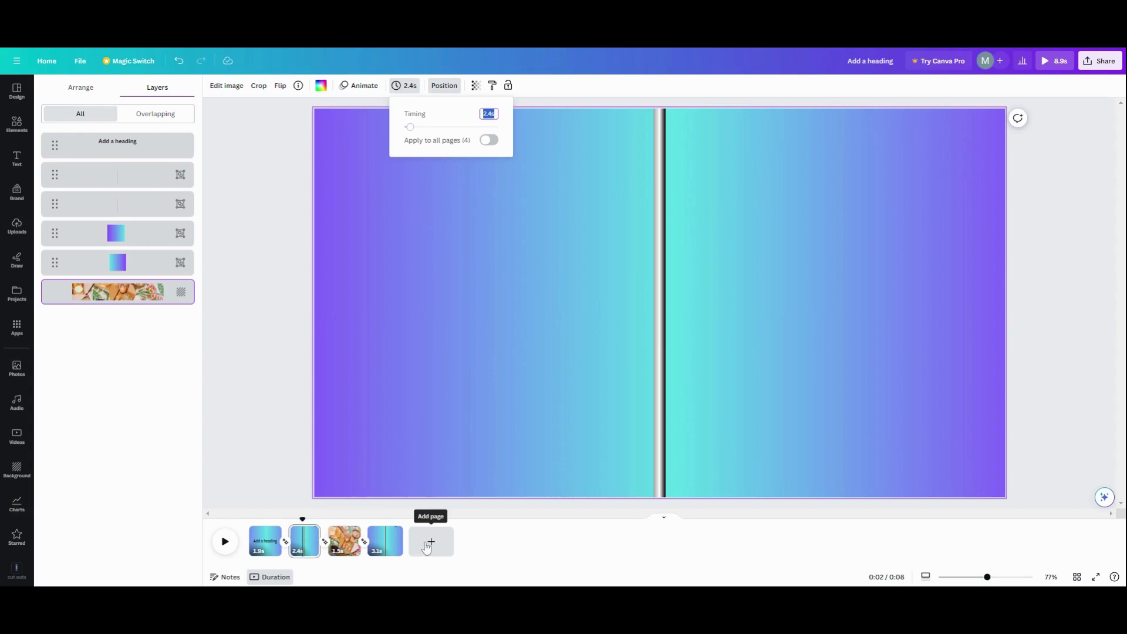
click(392, 533)
click(393, 532)
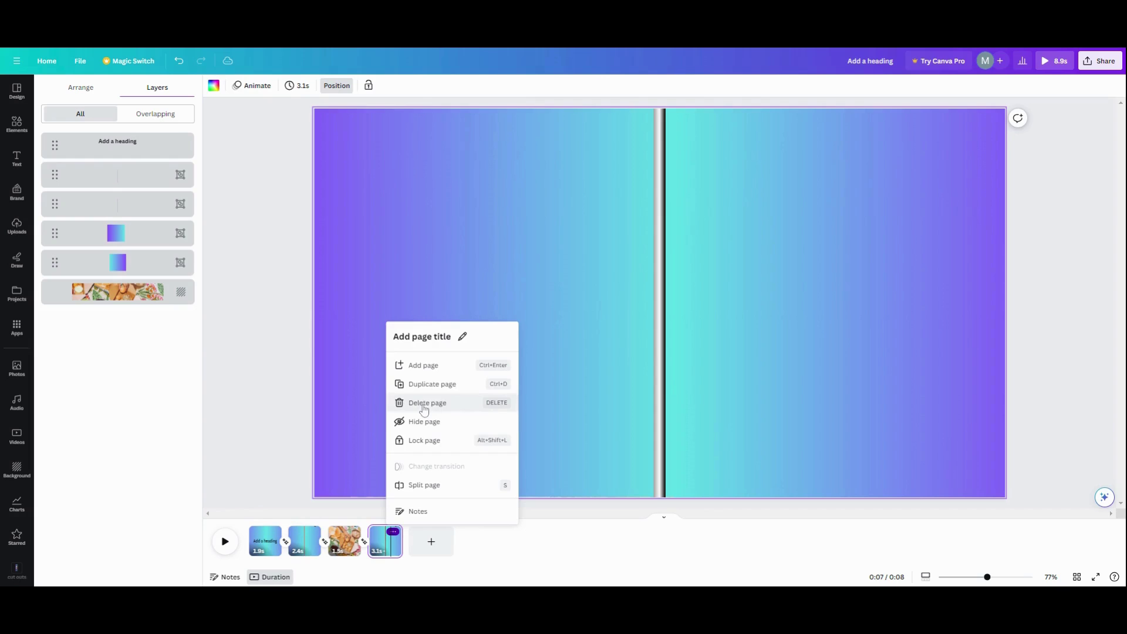
click(431, 541)
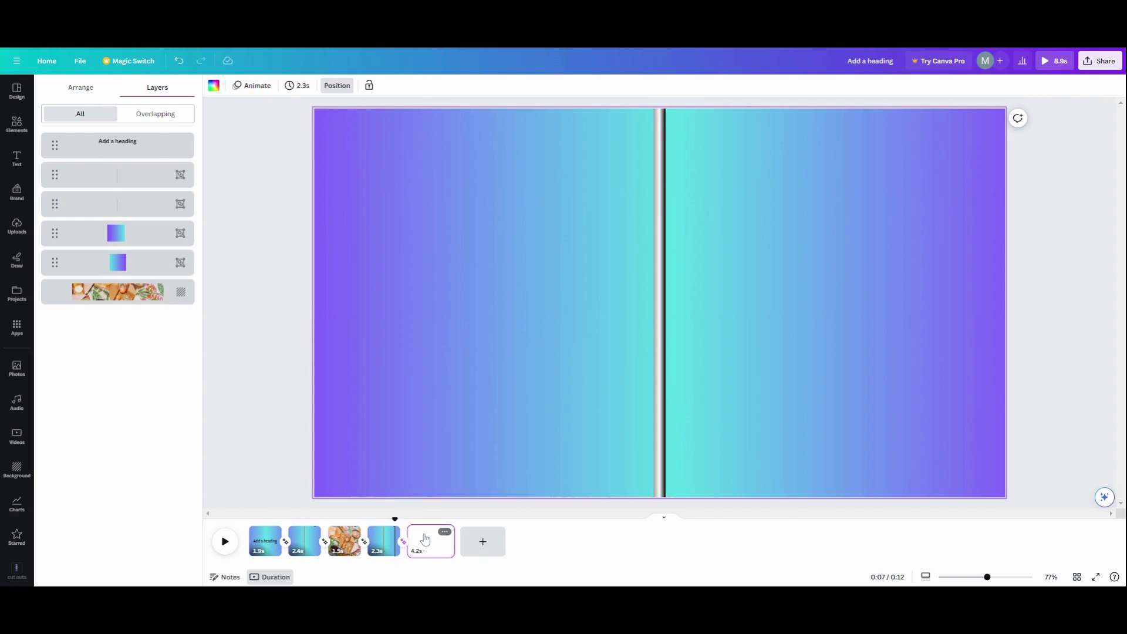
click(391, 533)
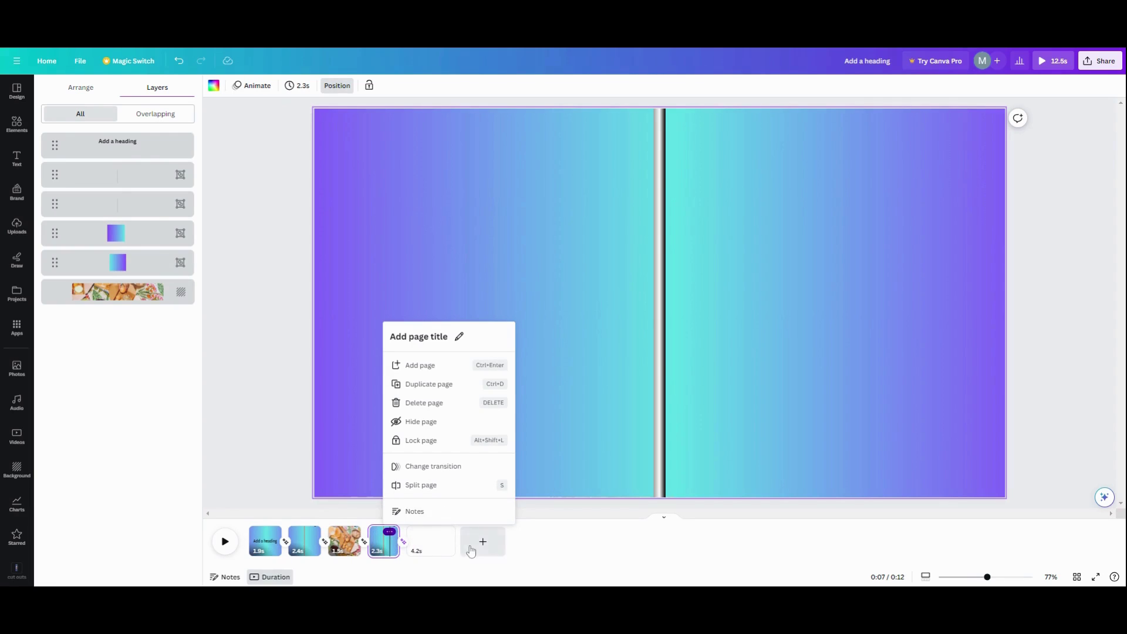
click(445, 532)
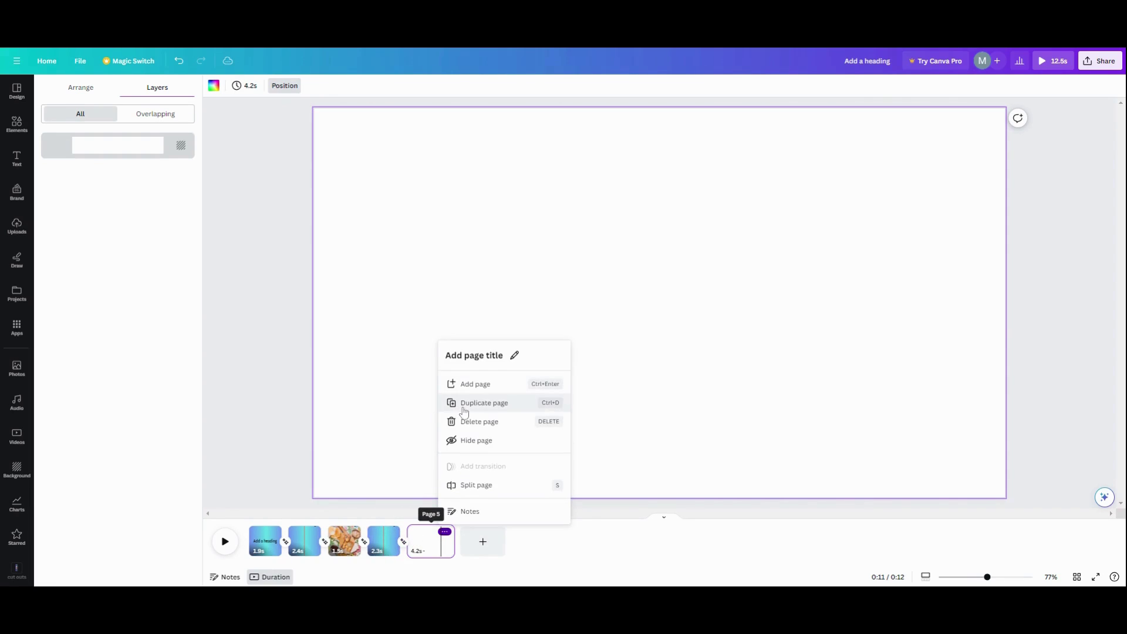
click(470, 430)
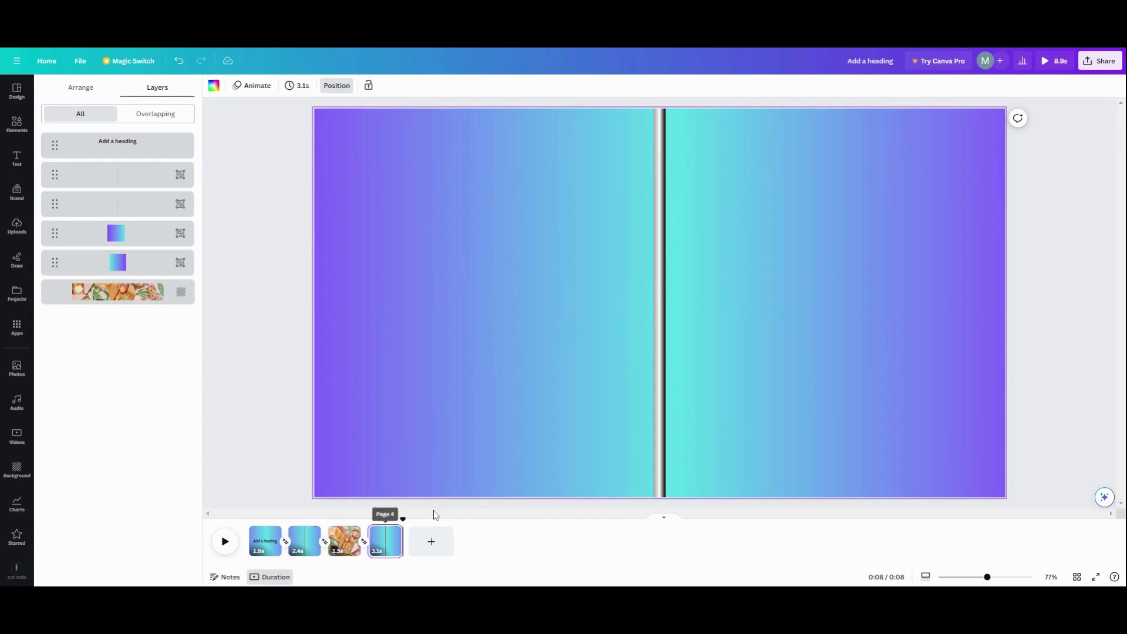
Duplicate the fourth page as the fifth and shorten the copy to 1.6 seconds
click(396, 535)
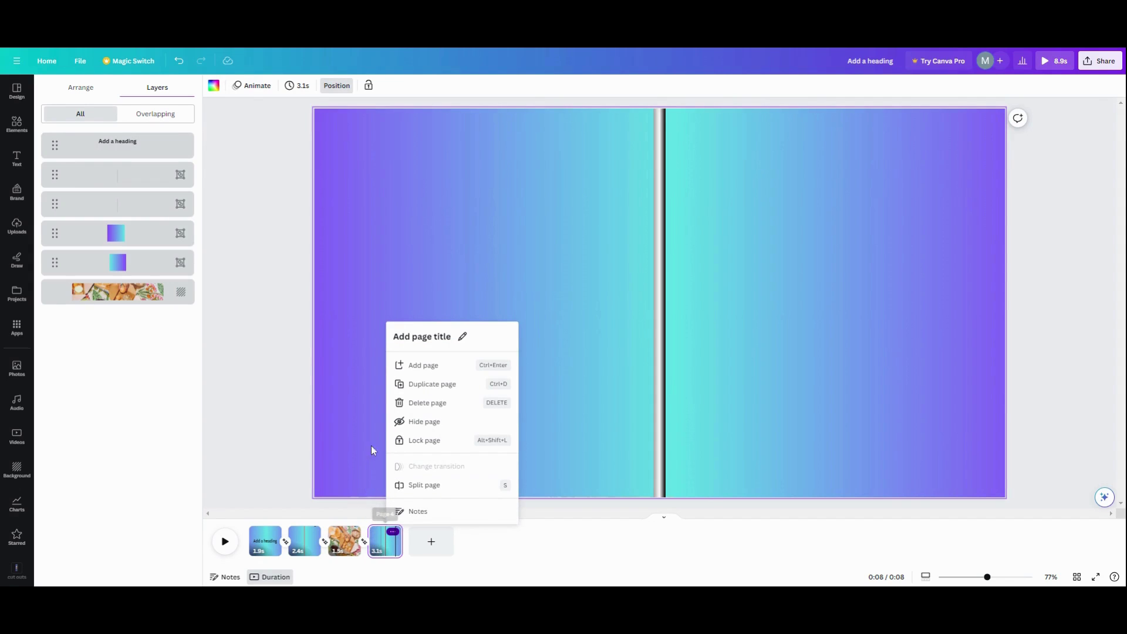
click(421, 385)
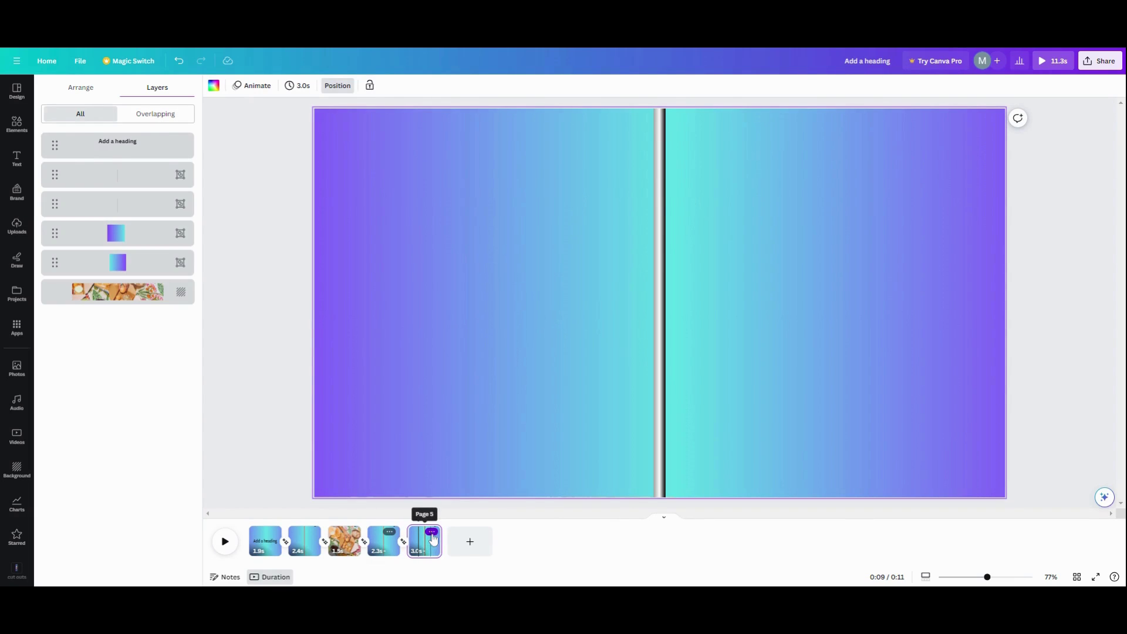
mouse_move(435, 541)
mouse_down()
mouse_move(423, 550)
mouse_move(427, 532)
mouse_up()
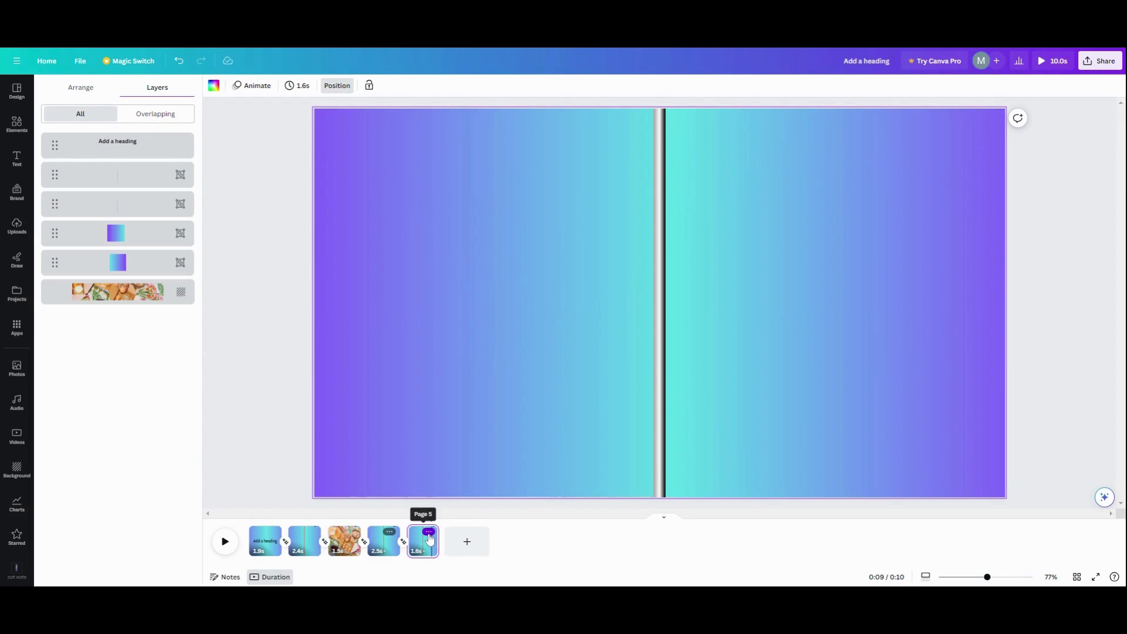
Duplicate the fifth page as the sixth, and detach and delete the food photo from the copy's background
click(430, 534)
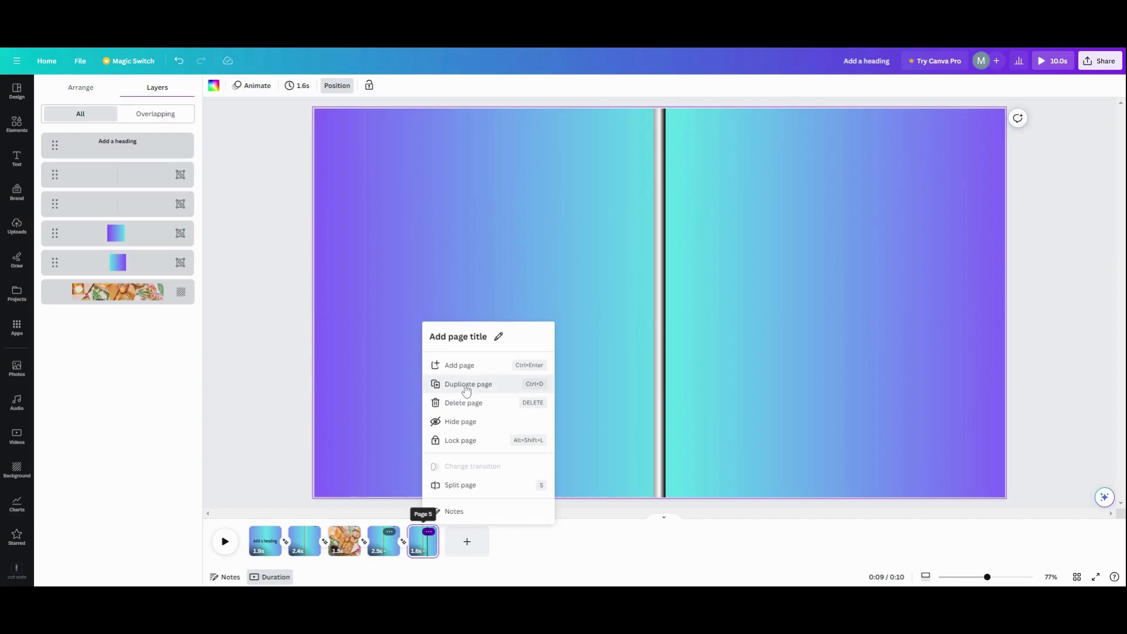
click(470, 486)
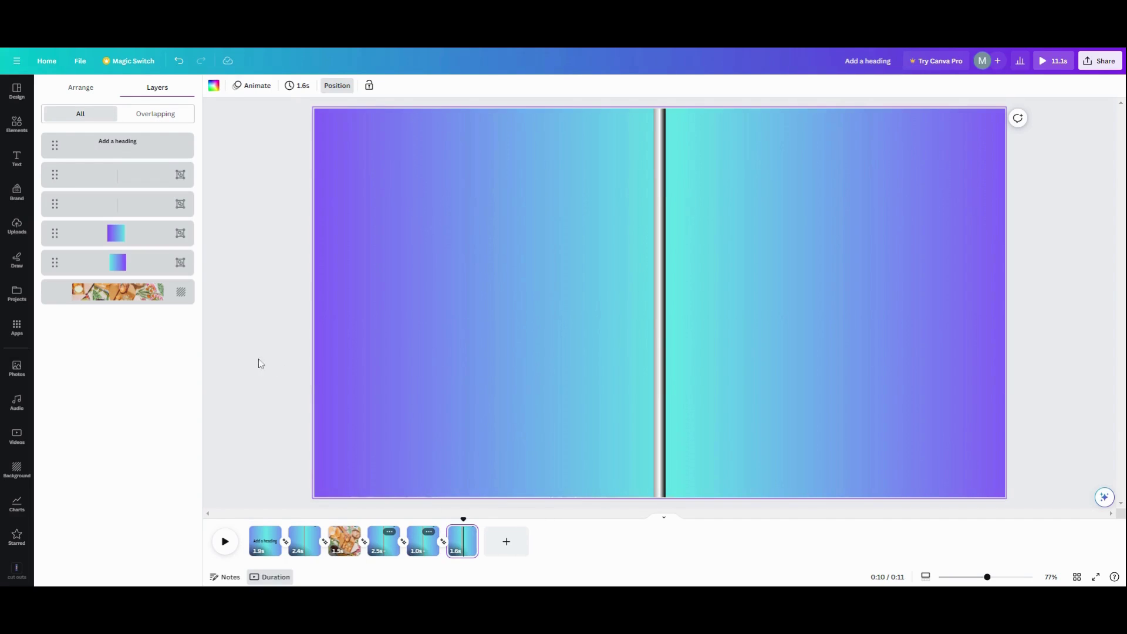
click(156, 297)
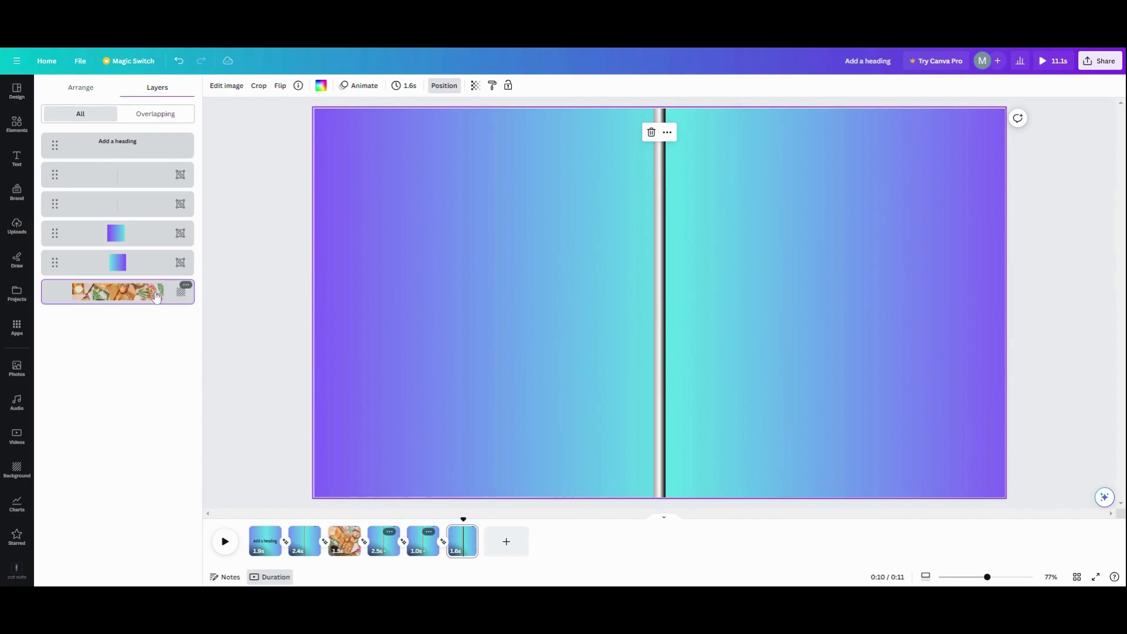
click(668, 133)
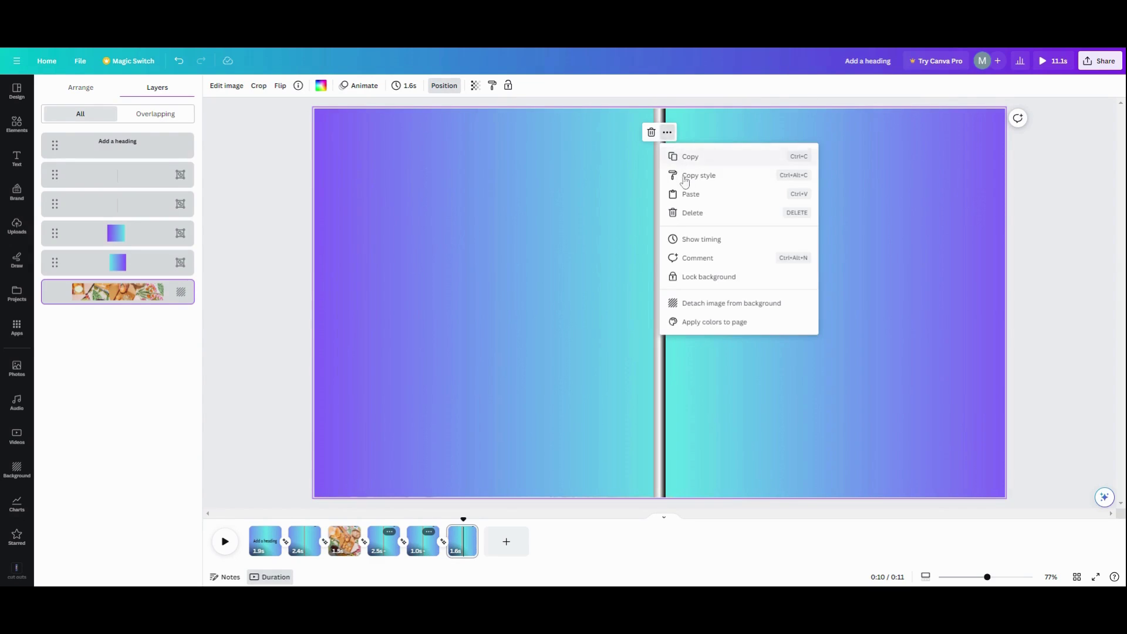
click(719, 304)
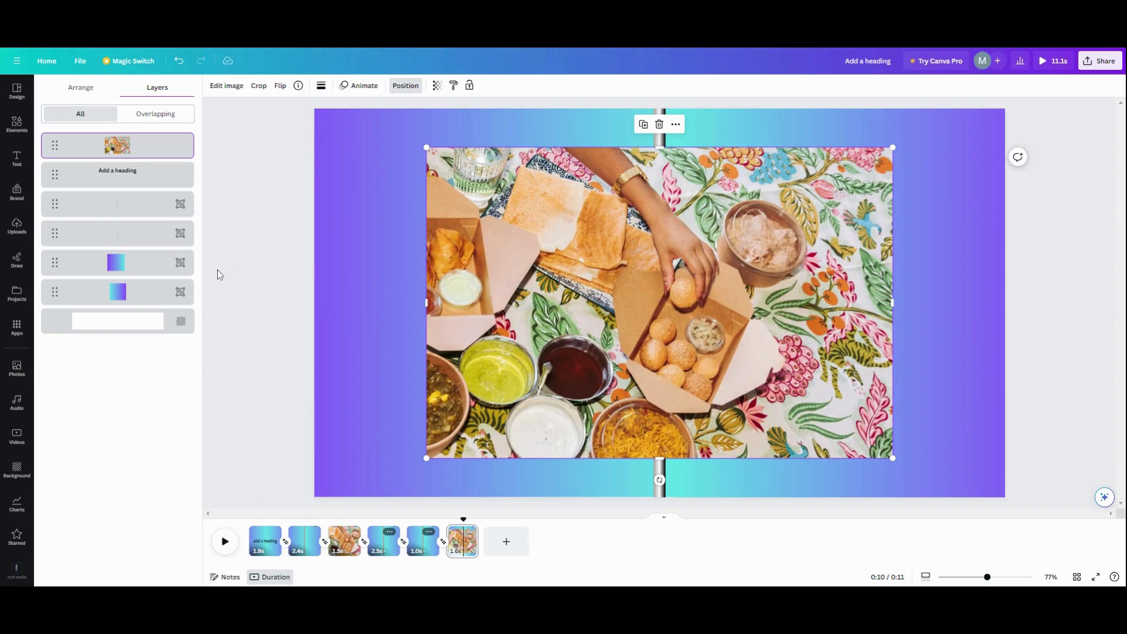
click(660, 125)
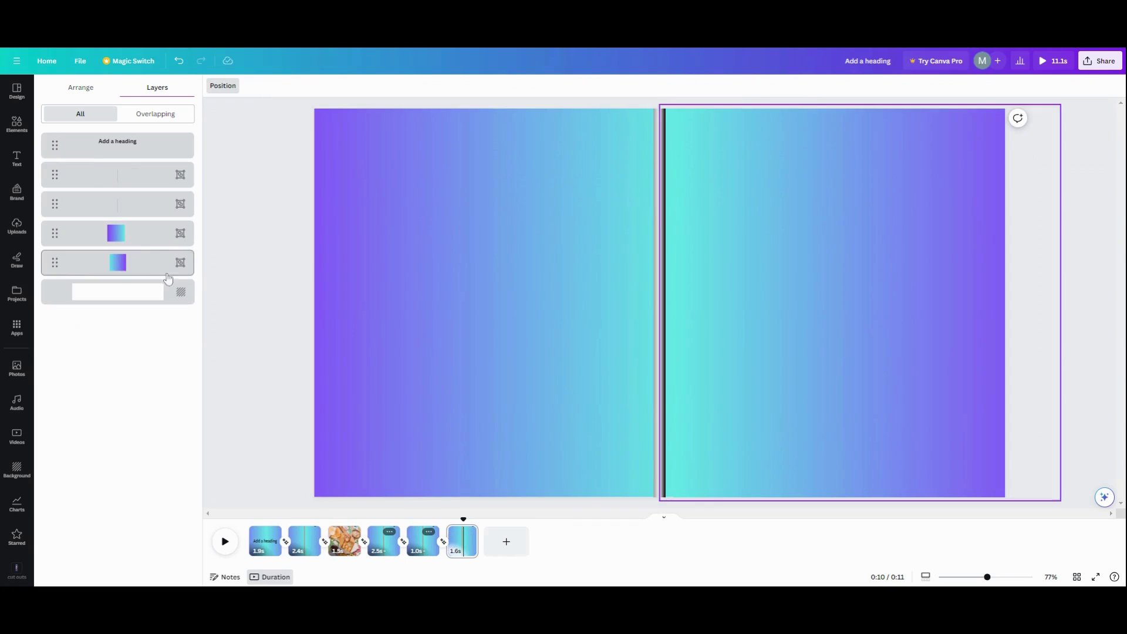
Add the trending photo of people holding hands in a circle to the sixth page and set it as the background
click(17, 370)
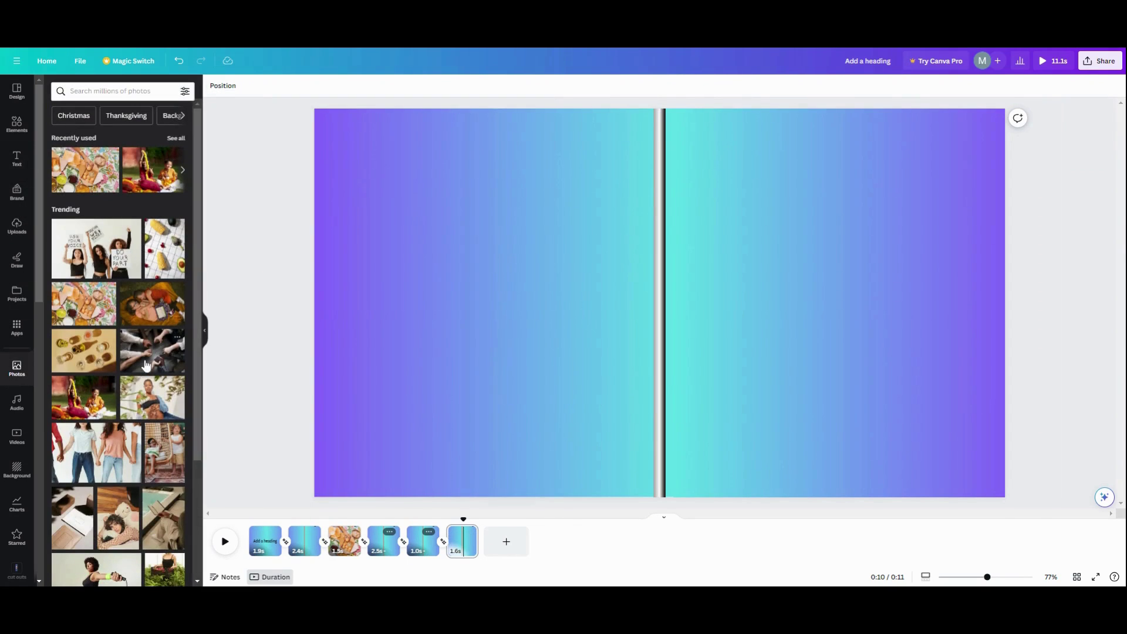
click(146, 366)
click(676, 124)
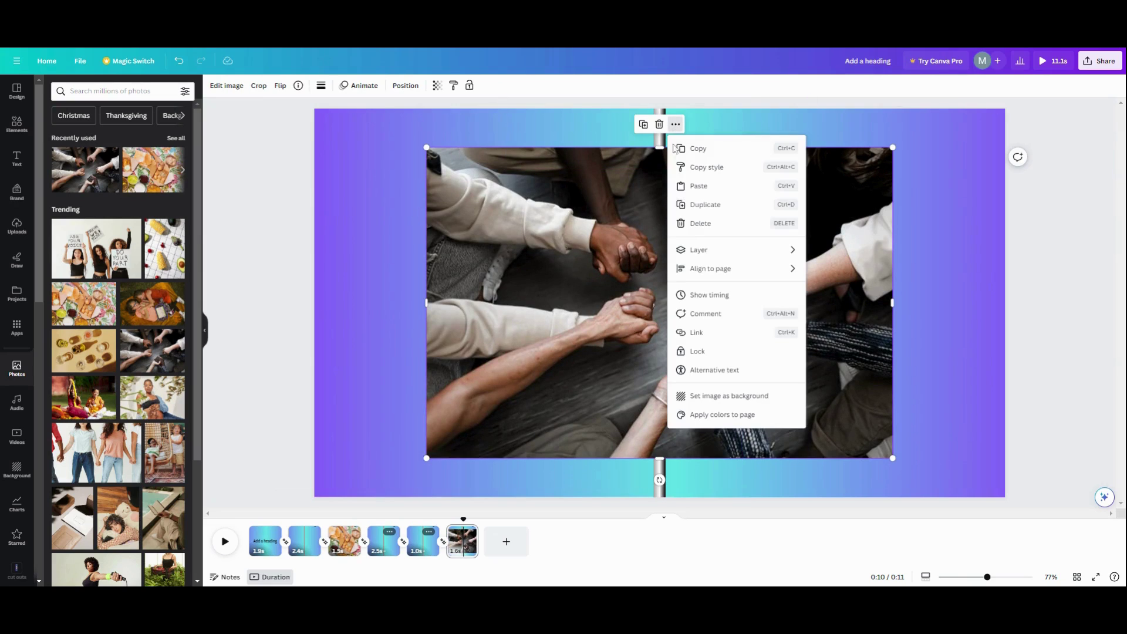
click(728, 396)
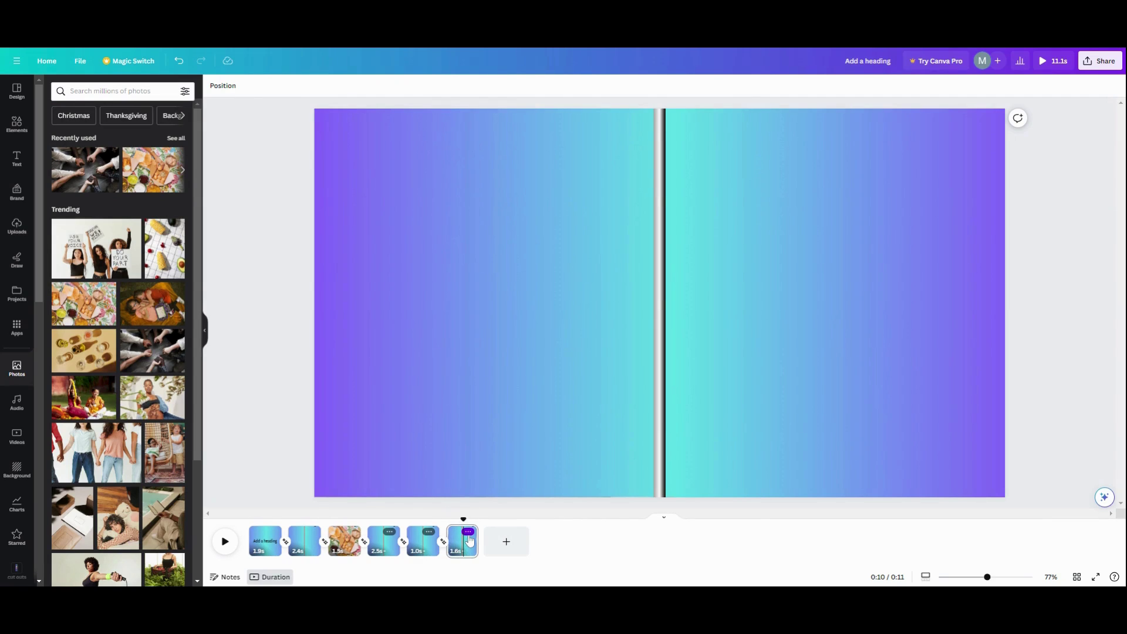
Duplicate the sixth page as the seventh and slide the copy's left gradient panel out to the page's left edge
click(469, 533)
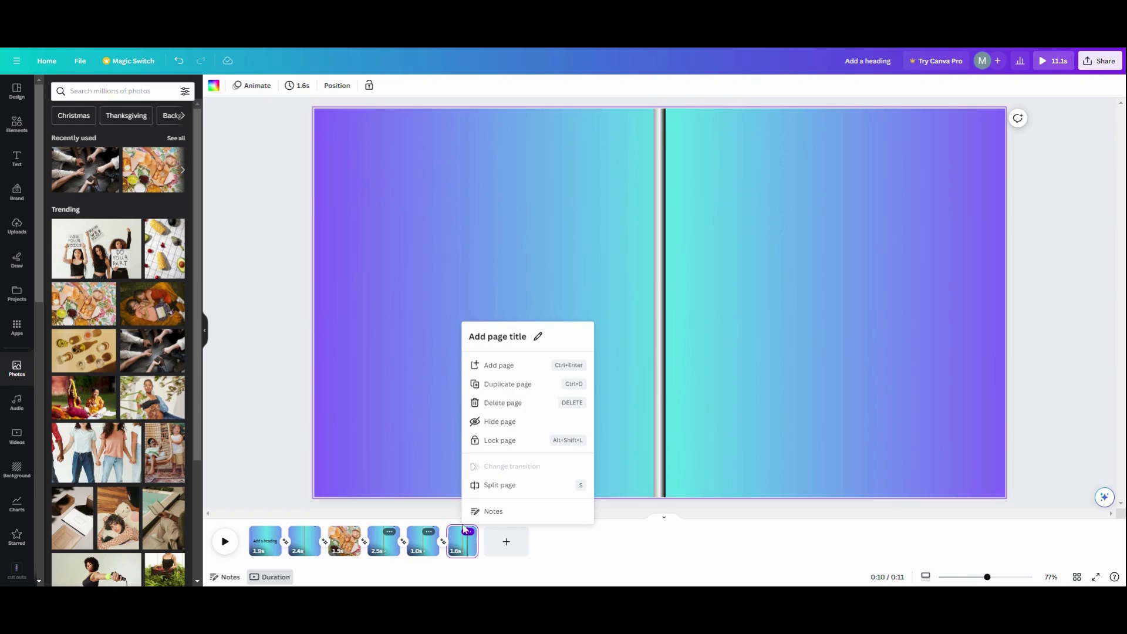
click(497, 387)
click(564, 330)
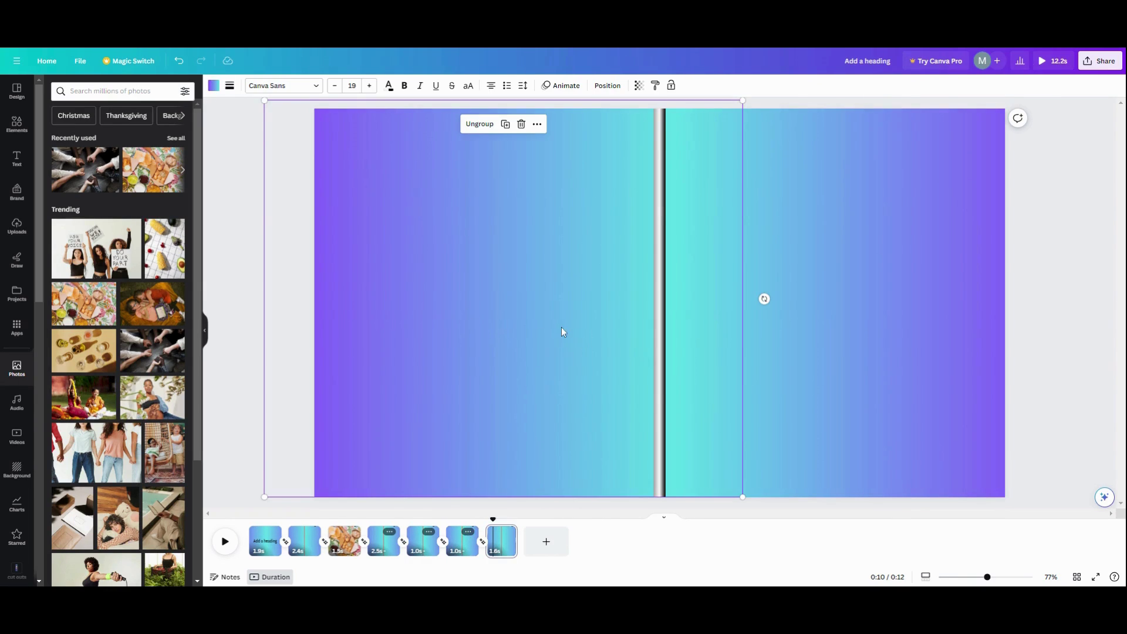
drag(562, 331, 311, 335)
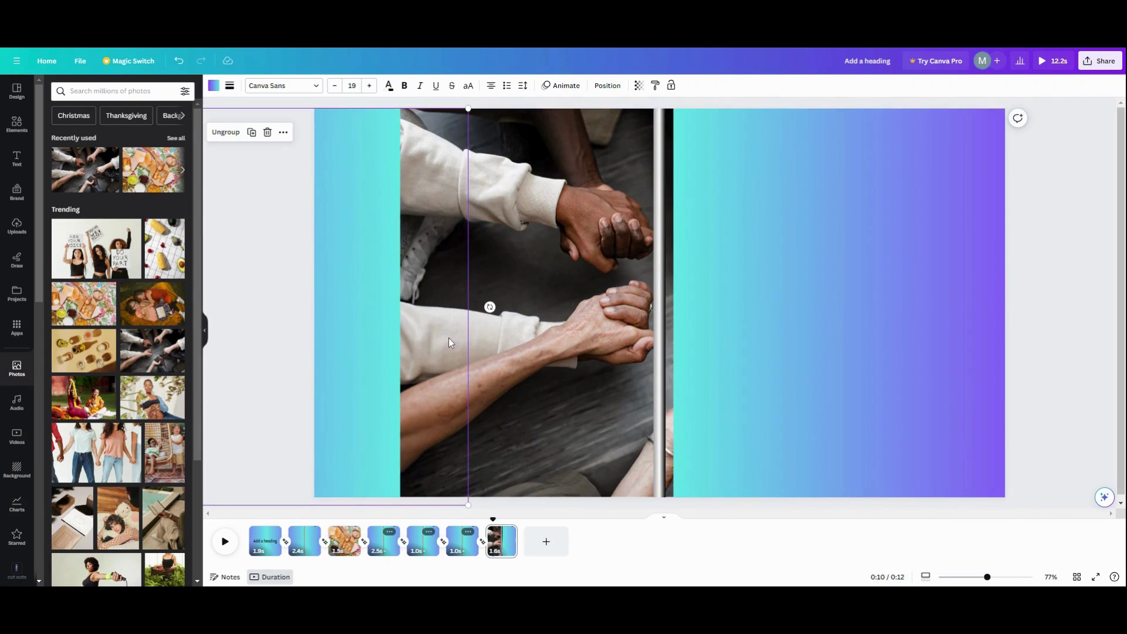
drag(450, 342, 372, 333)
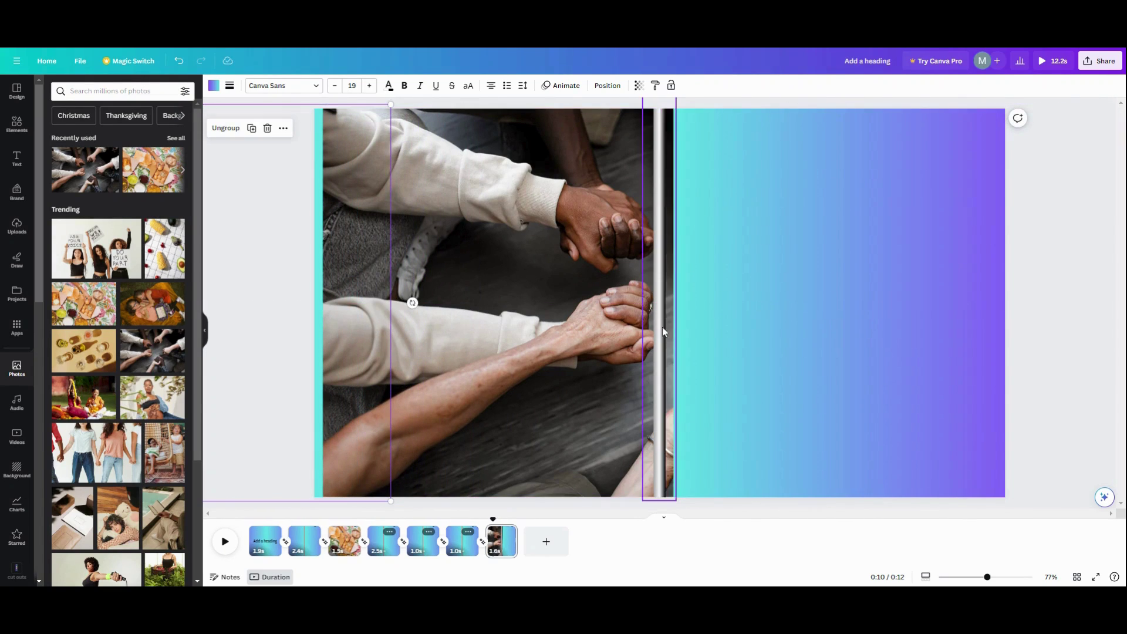
On the seventh page, slide the right gradient panel off the right side and place one metallic bar at each side edge
drag(663, 332, 322, 322)
drag(738, 345, 1060, 334)
click(834, 361)
drag(662, 355, 1006, 352)
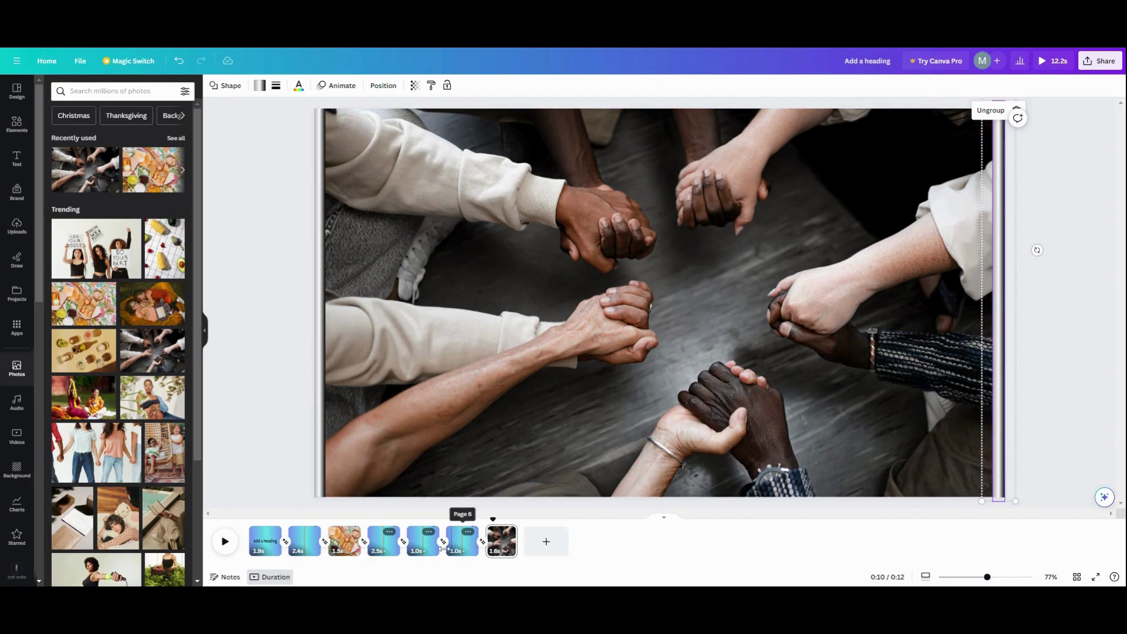
Play the video from the fifth page to check the transition revealing the hands photo
click(422, 555)
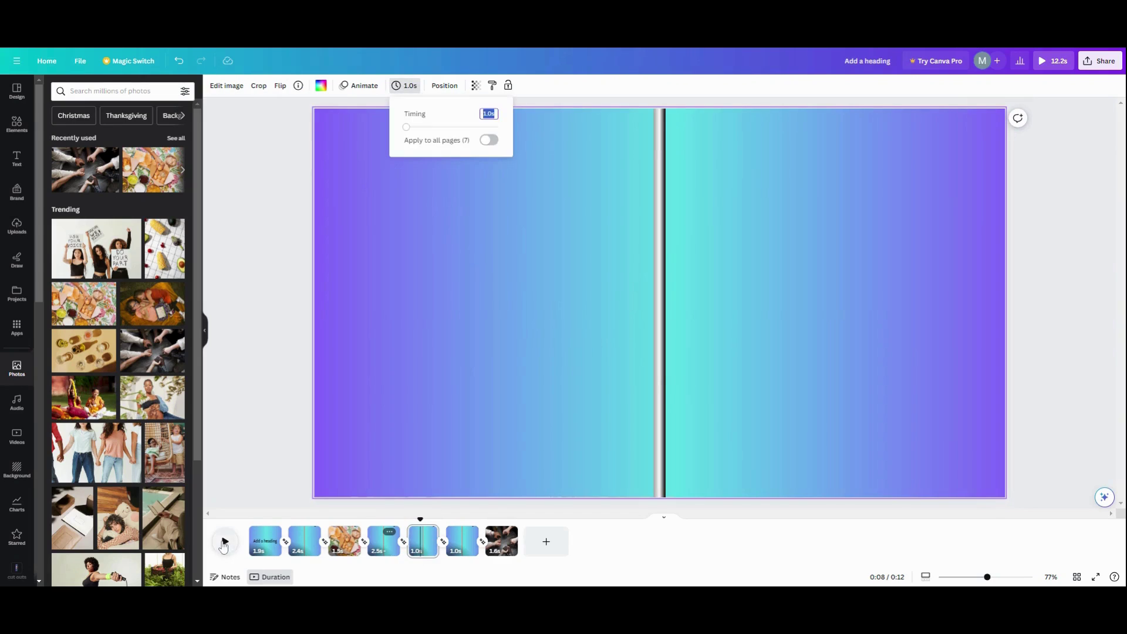
click(224, 542)
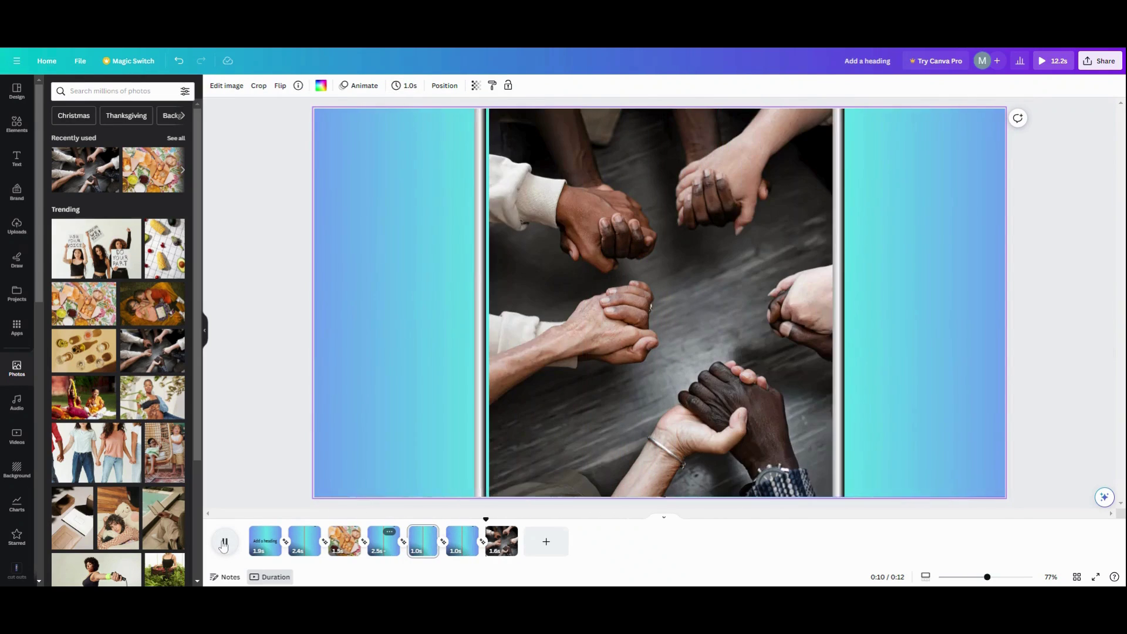
Shift the sixth page's left gradient panel slightly left, then duplicate that page and move the copy to the end of the timeline
click(463, 539)
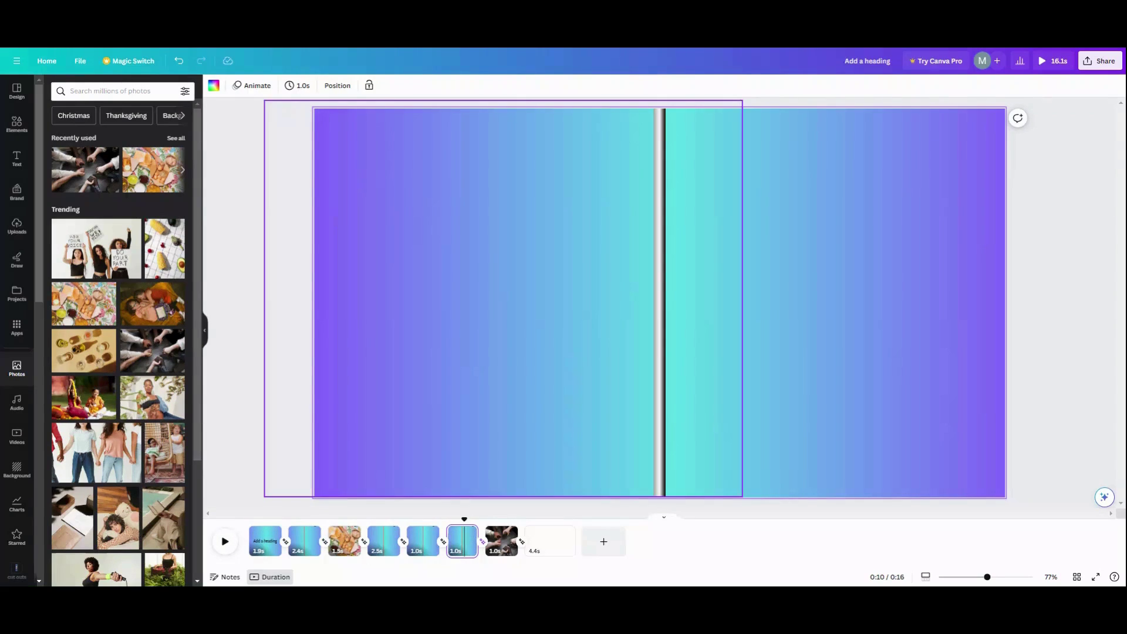
drag(558, 458, 505, 454)
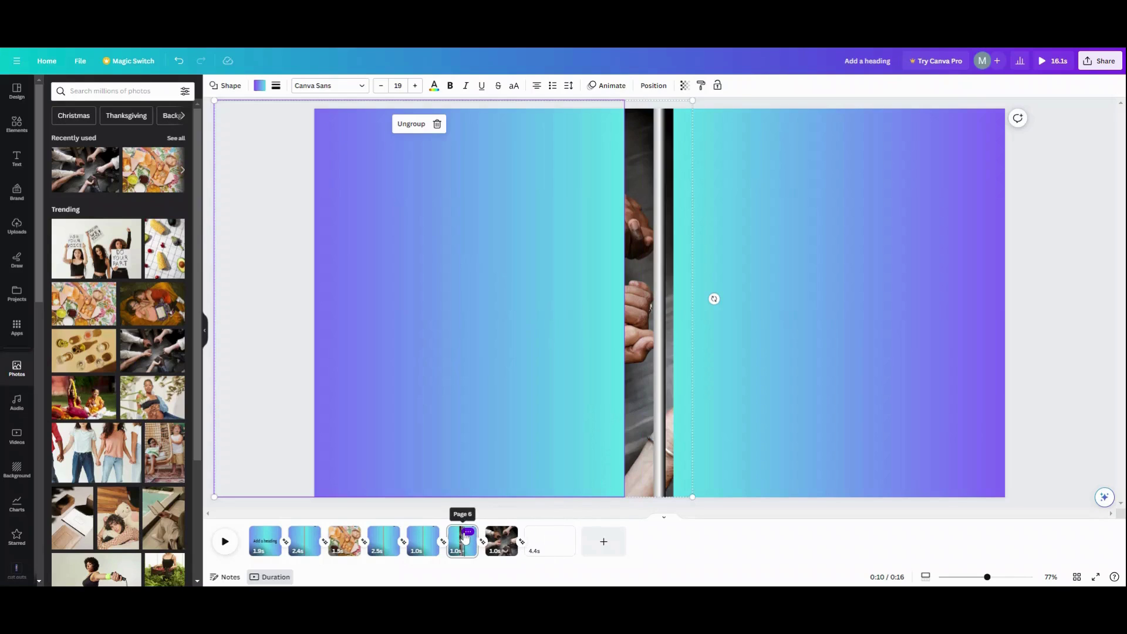
click(468, 532)
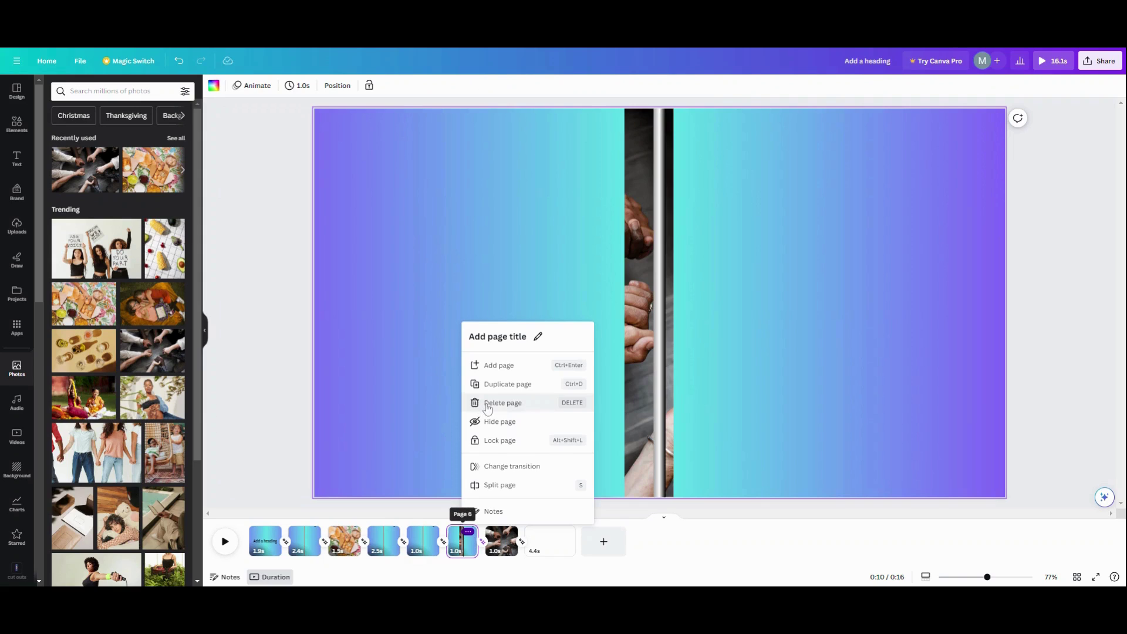
key(Return)
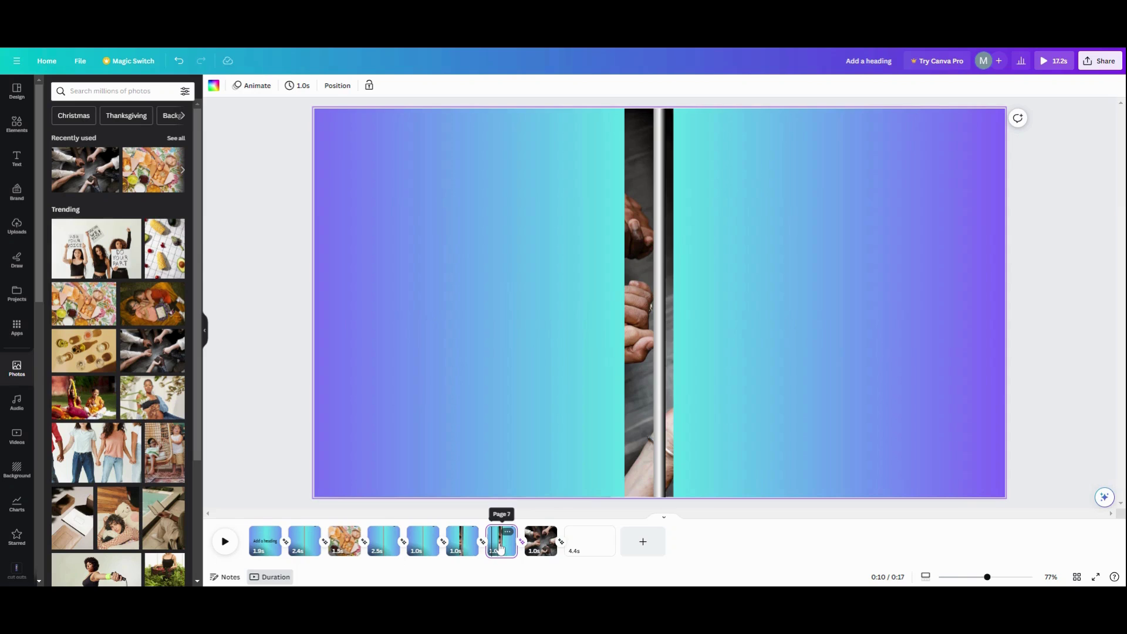
drag(500, 547, 615, 541)
On the last page, group the left gradient panel with a metallic bar on its inner edge and slide the group further left
click(543, 407)
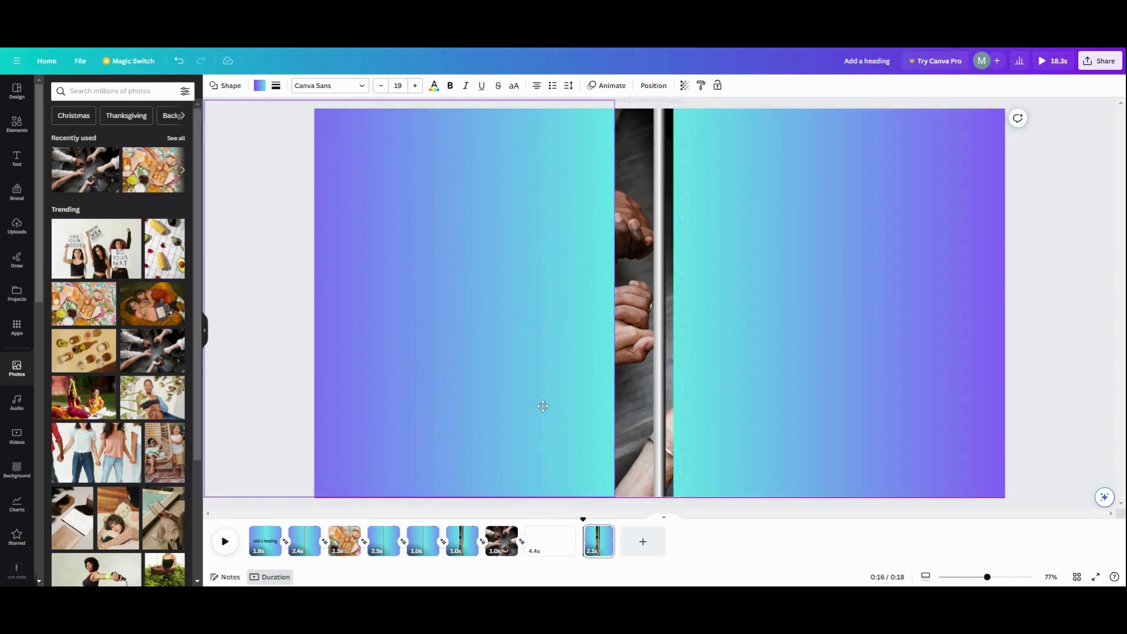
drag(542, 407, 511, 415)
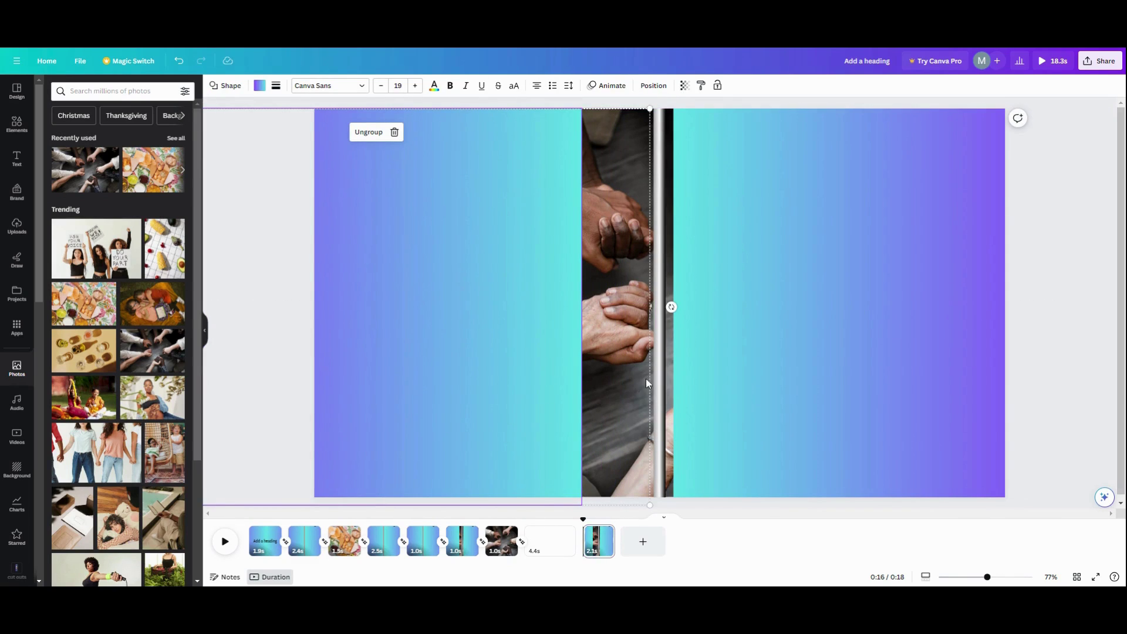
drag(658, 376, 585, 370)
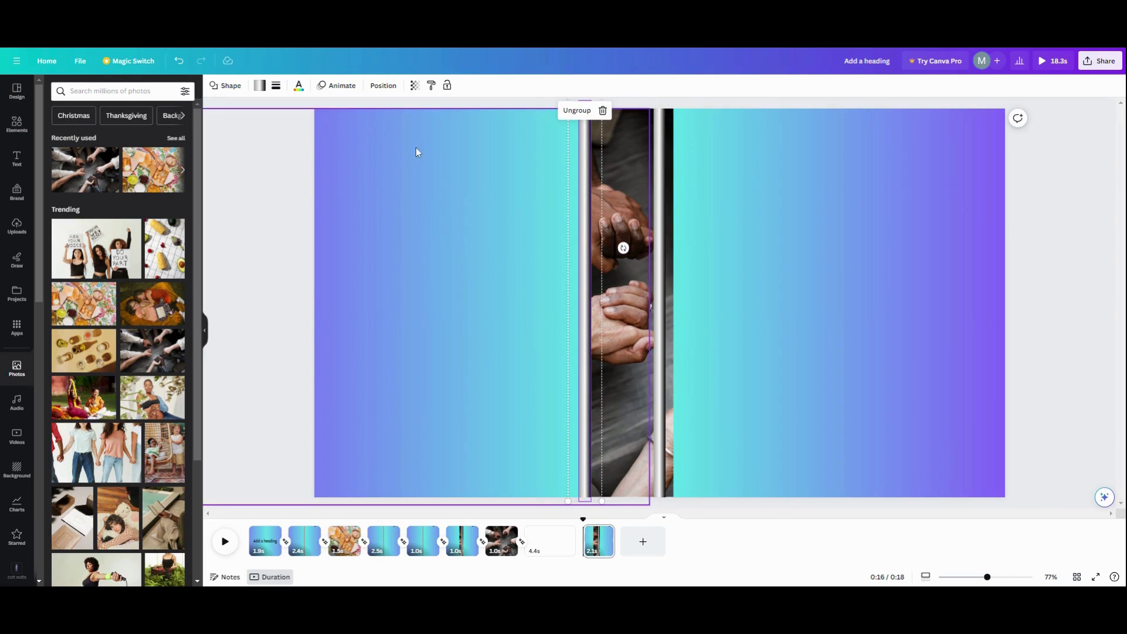
click(392, 99)
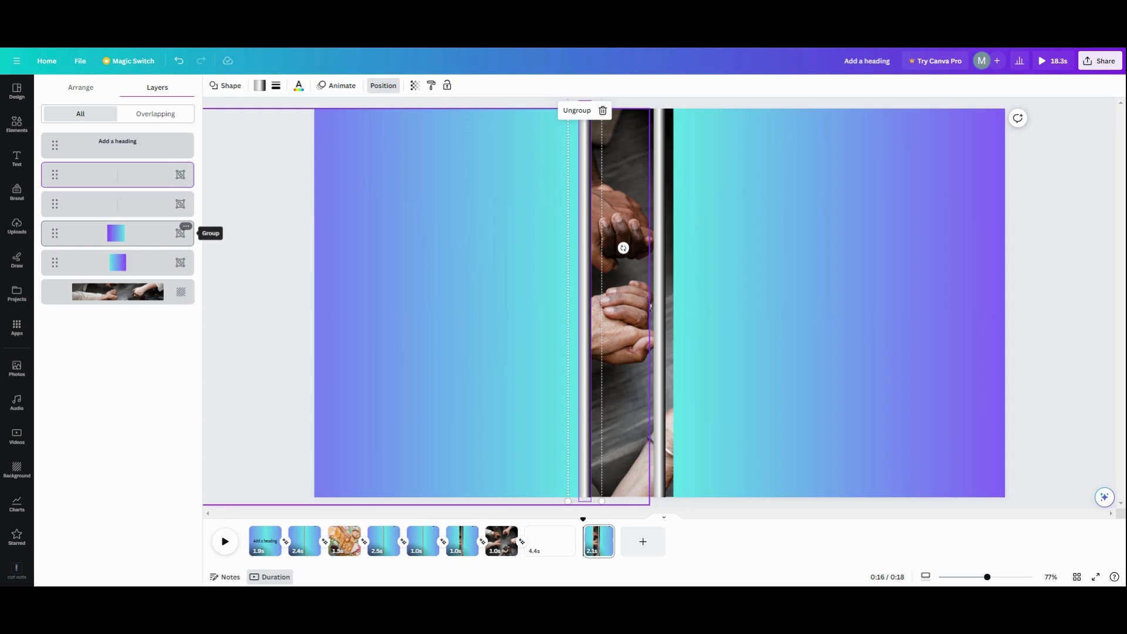
click(155, 243)
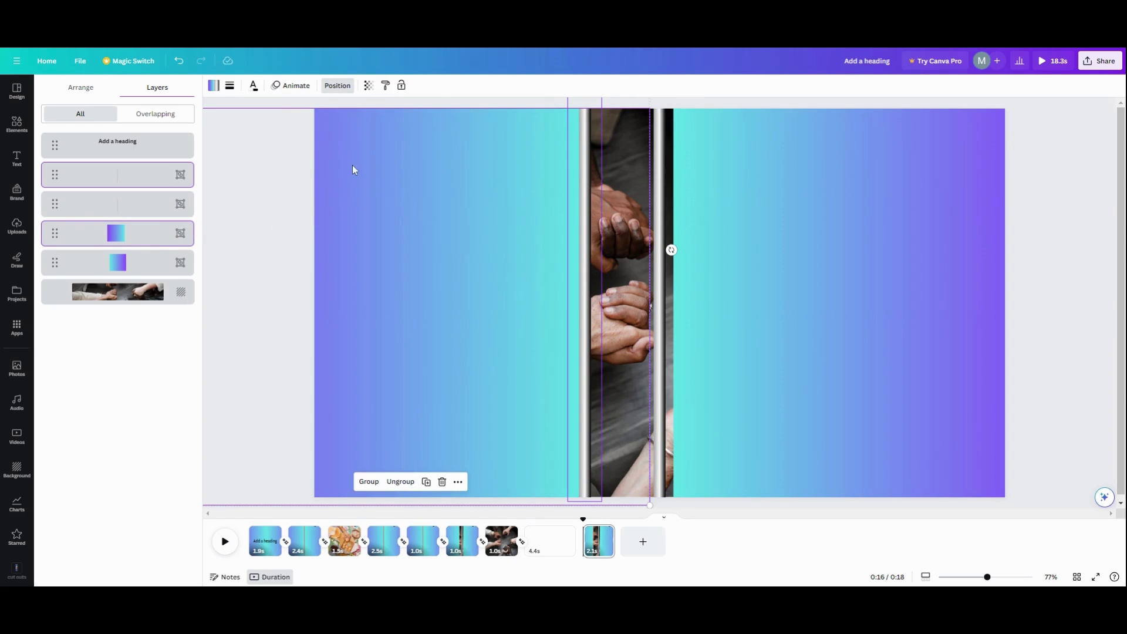
click(368, 483)
drag(516, 374, 470, 360)
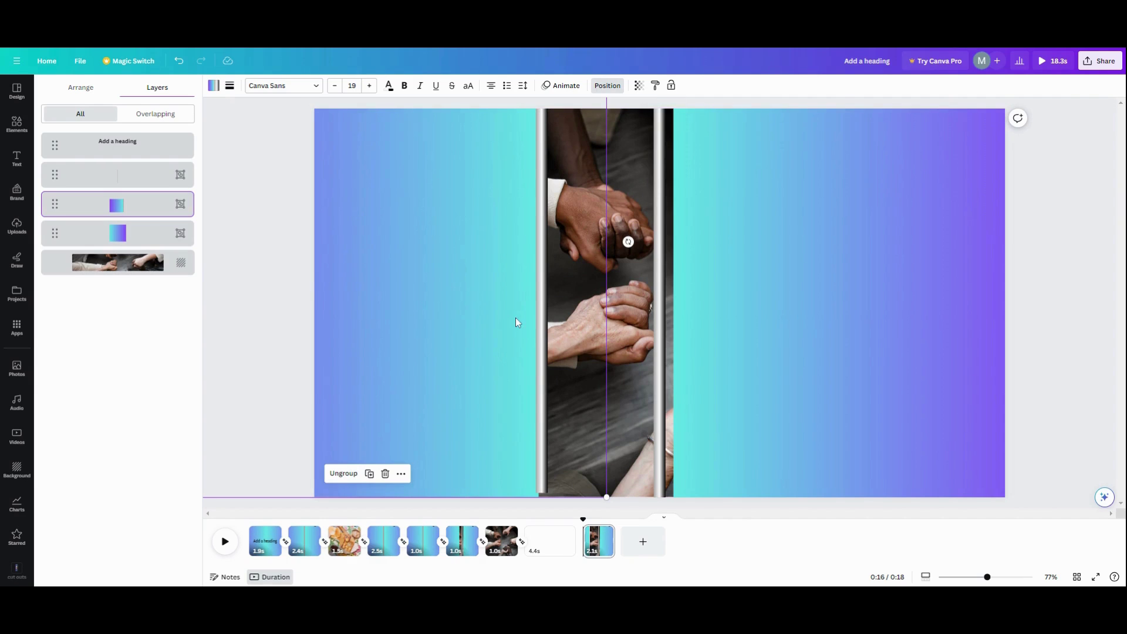
mouse_move(515, 318)
mouse_down()
mouse_move(491, 315)
mouse_move(503, 314)
mouse_up()
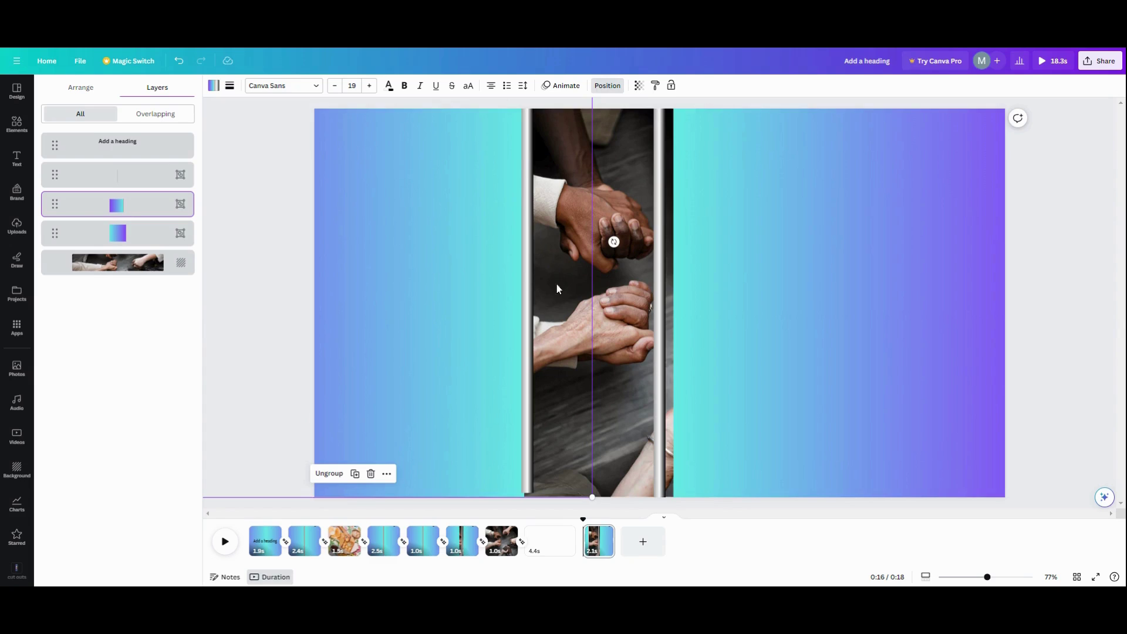
Place the other metallic bar on the right gradient panel's inner edge and group the two
drag(666, 288, 676, 285)
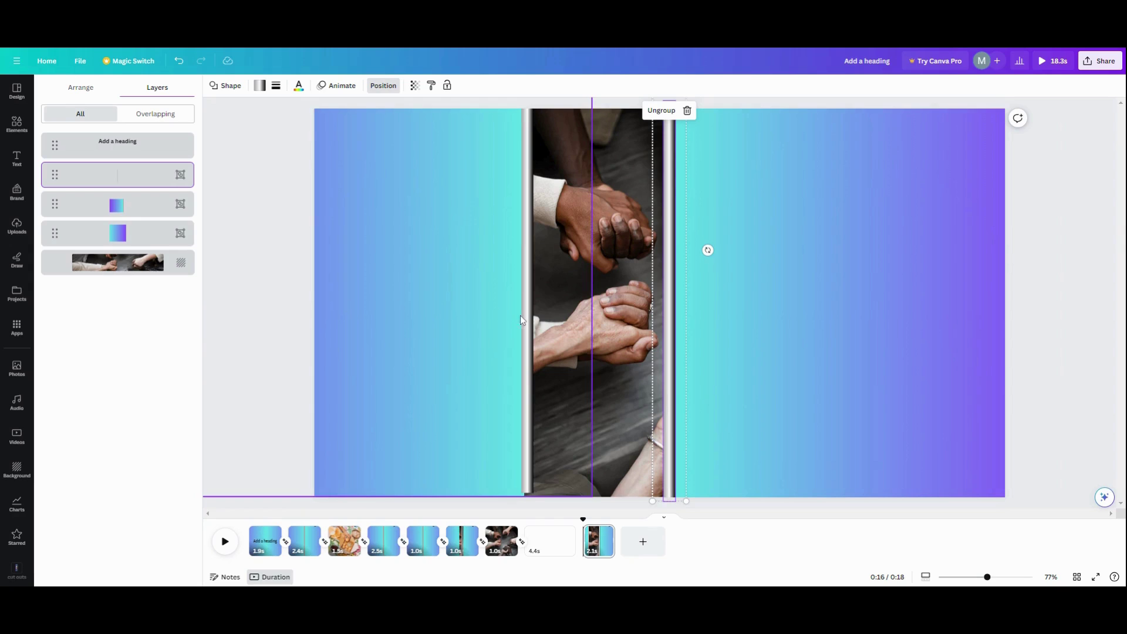
shift+click(131, 238)
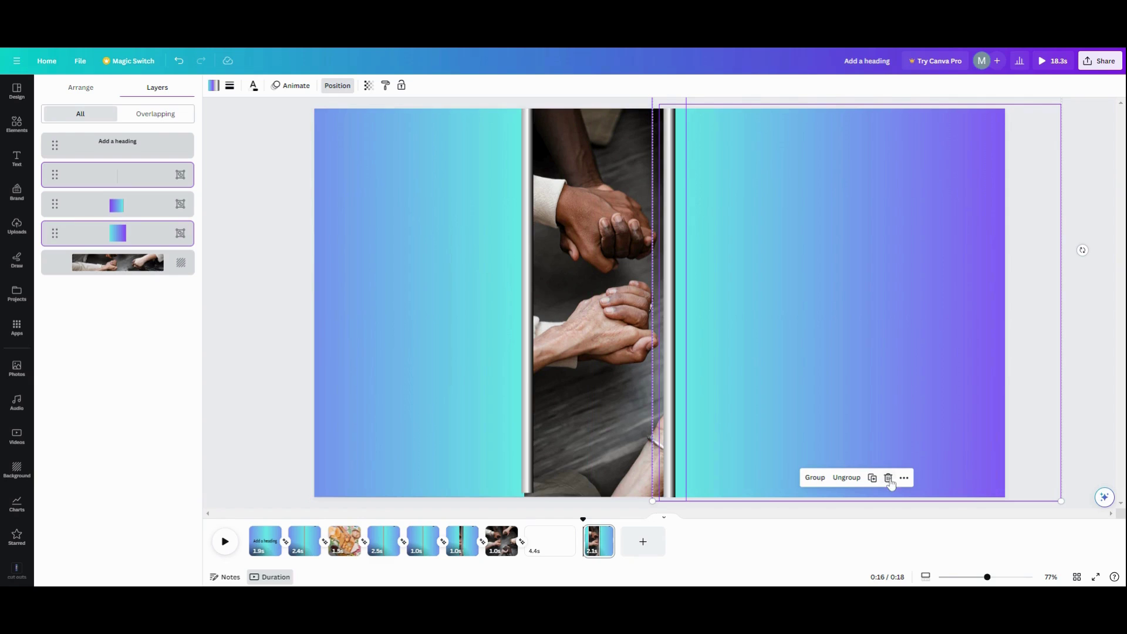
click(815, 478)
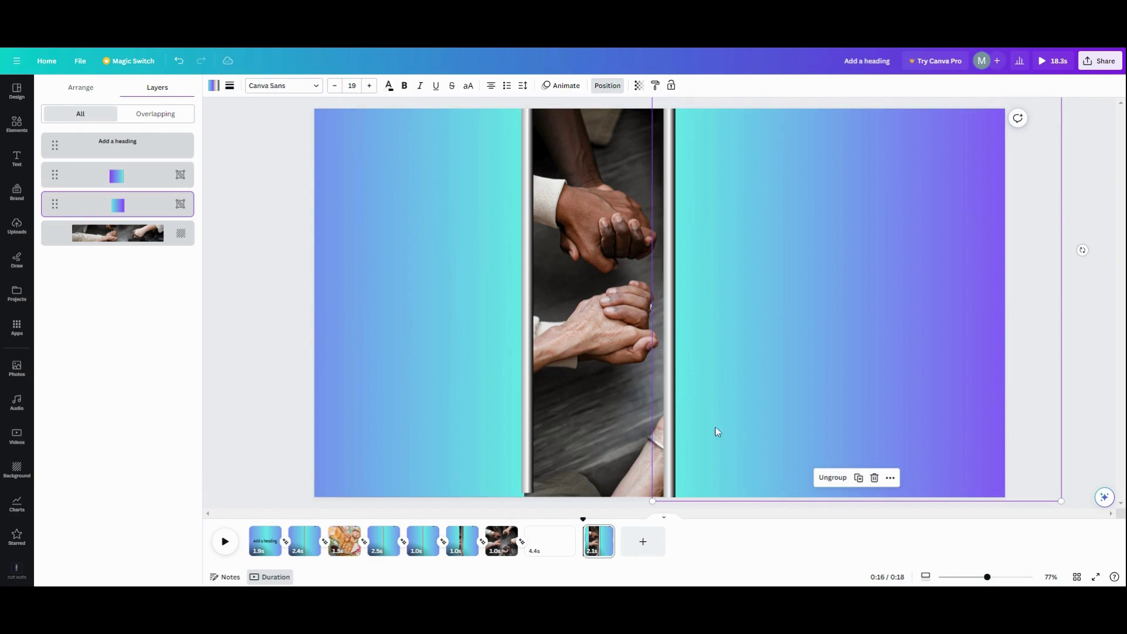
Slide the two panel-and-bar groups together so their bars overlap near the page's centre and cover the hands photo
click(481, 380)
drag(480, 379, 585, 384)
click(755, 372)
drag(755, 373, 732, 373)
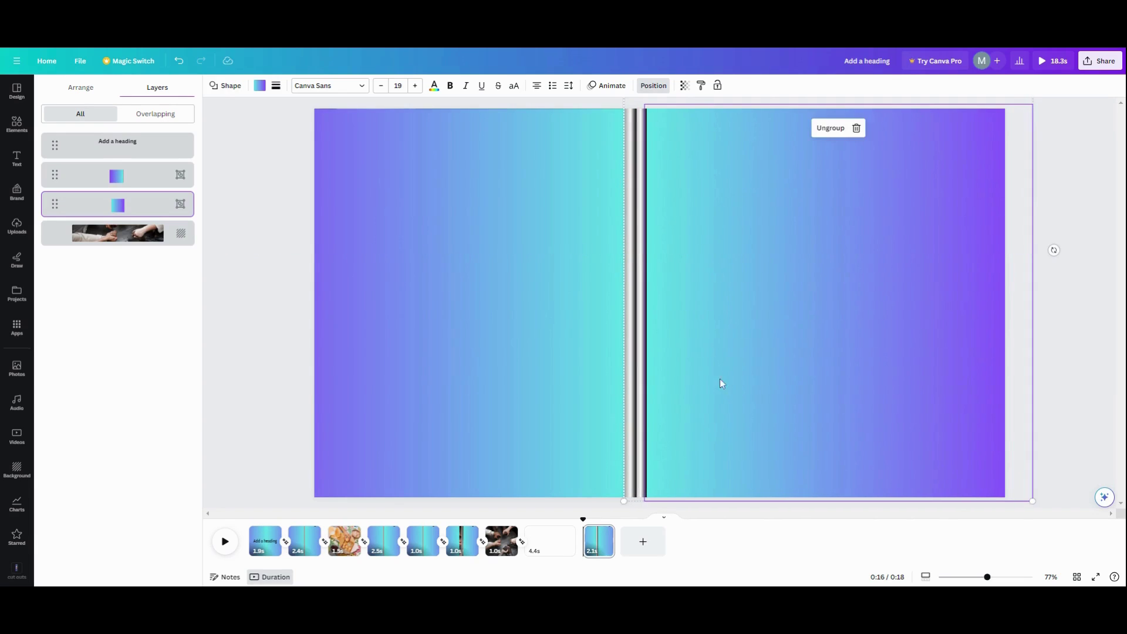
click(566, 389)
drag(566, 389, 576, 387)
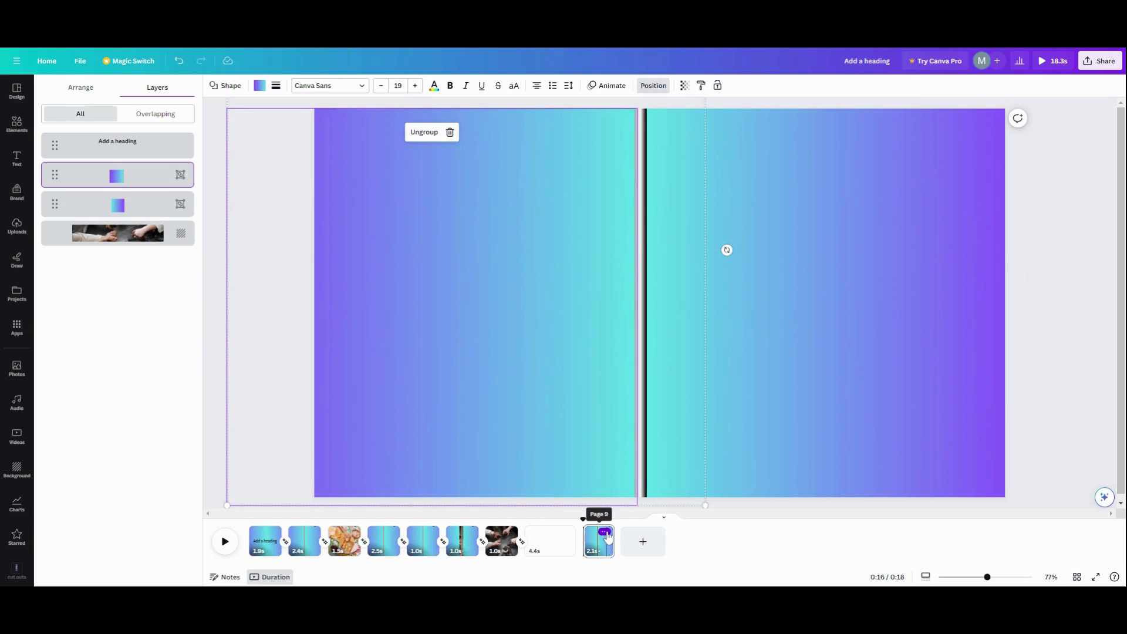
Duplicate the ninth page as the tenth and slide the copy's two panel groups apart to the page's side edges
right_click(602, 539)
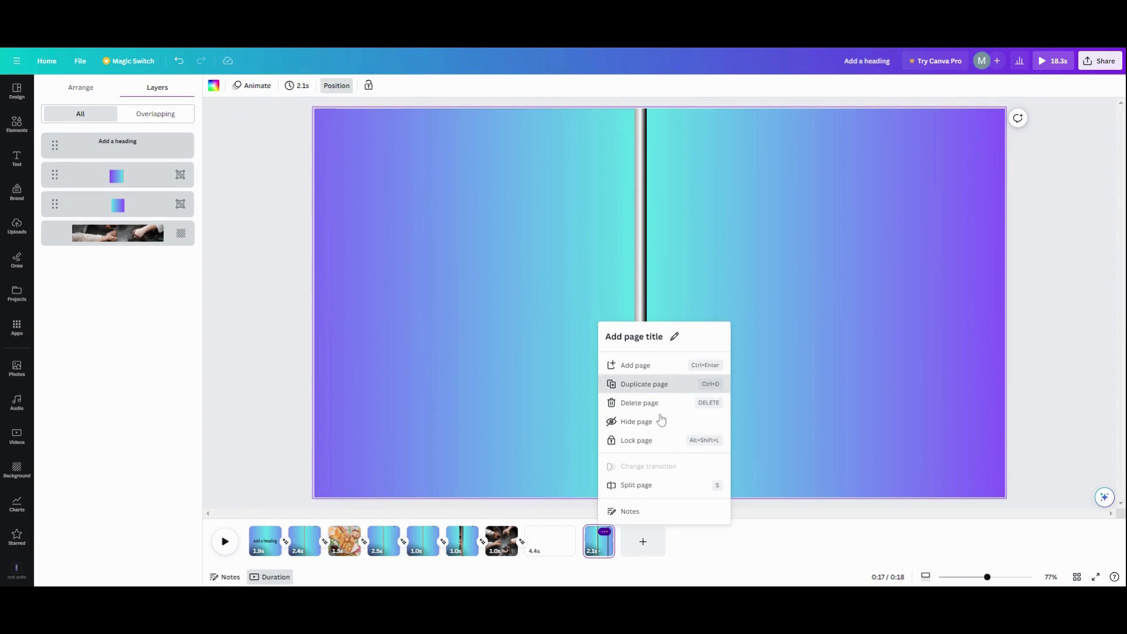
key(s)
click(509, 372)
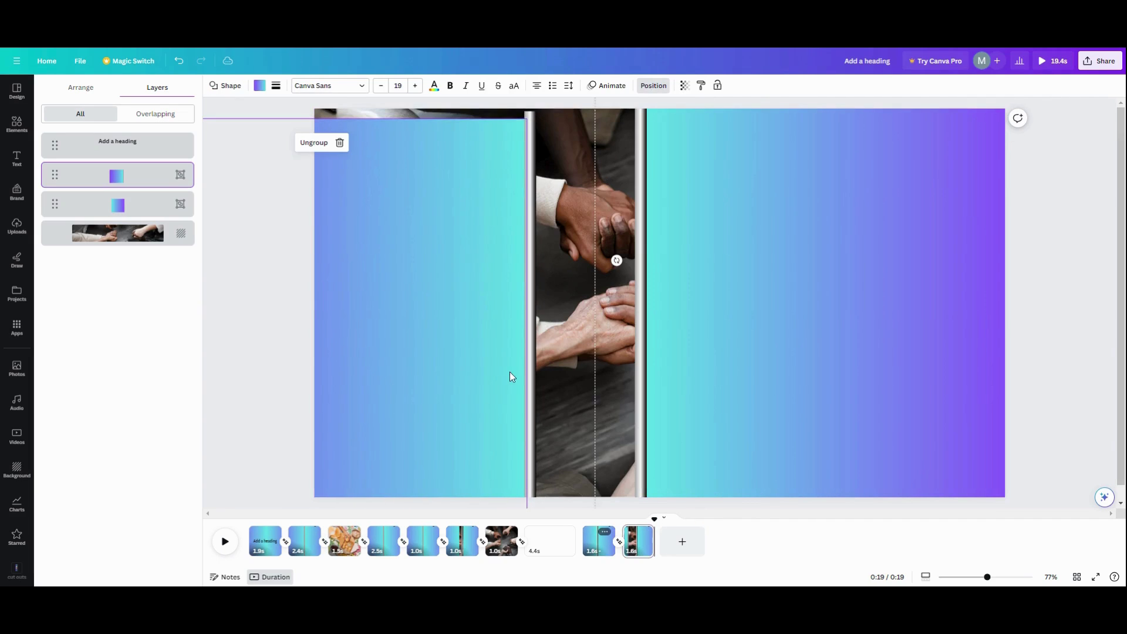
drag(477, 382, 288, 359)
drag(283, 364, 265, 364)
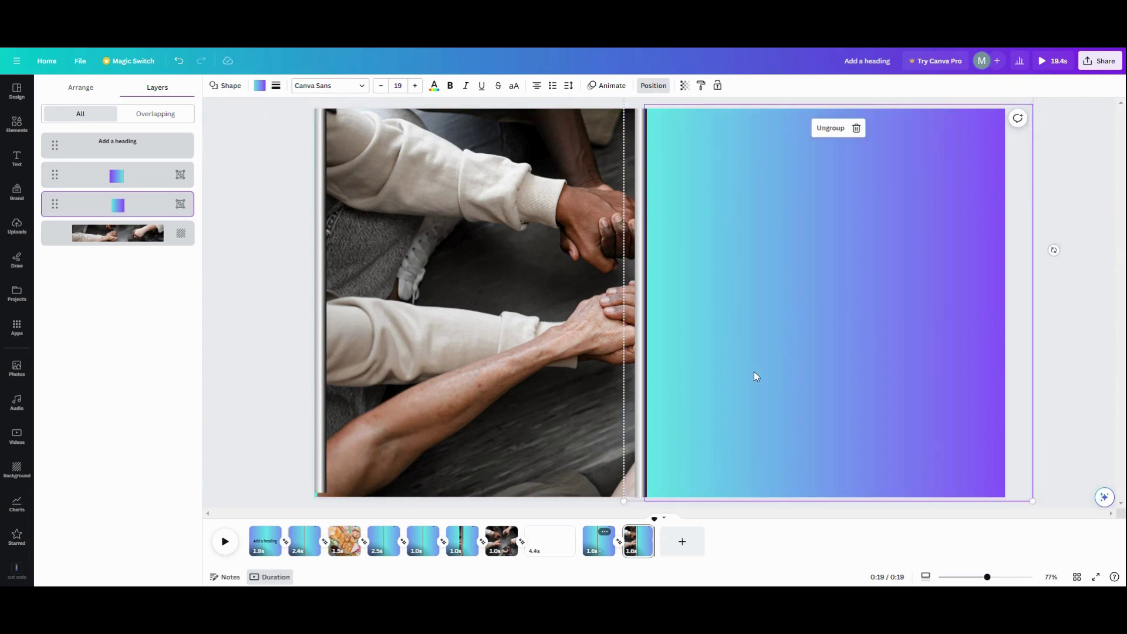
drag(755, 377, 1115, 373)
Play the video from the ninth page to check the grouped panels opening onto the hands photo
click(594, 551)
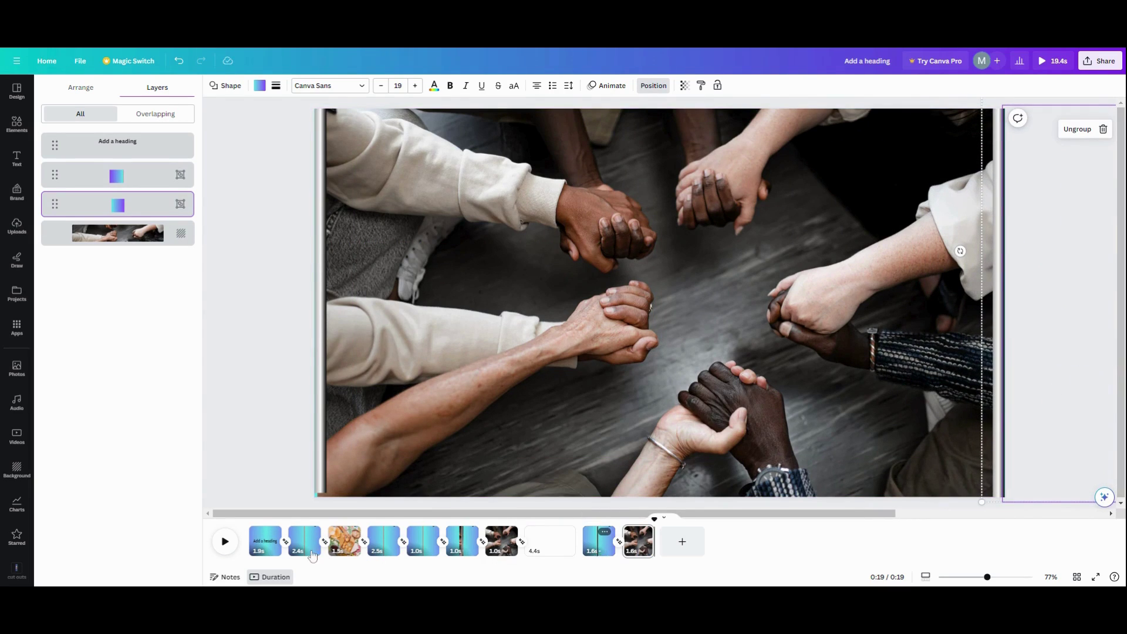
click(464, 554)
click(463, 552)
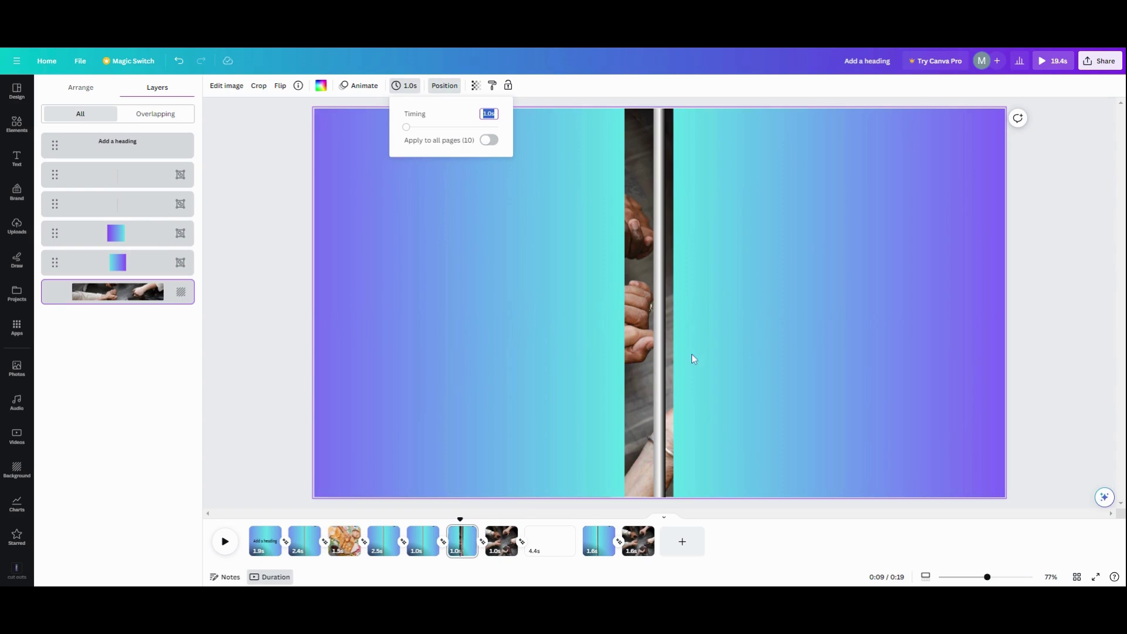
click(640, 546)
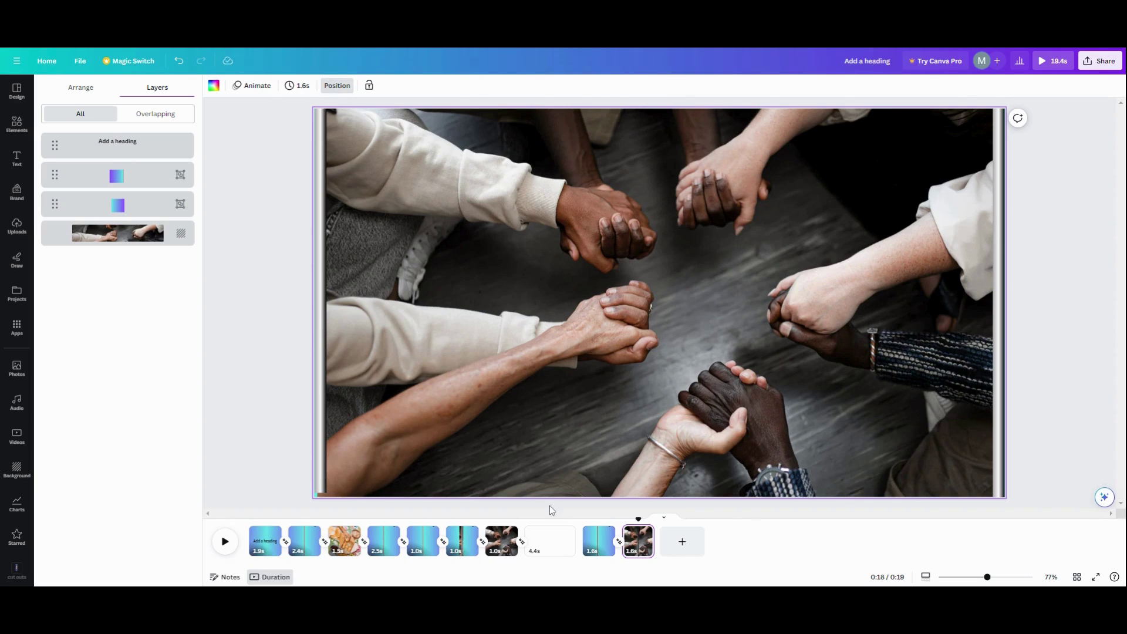
click(599, 542)
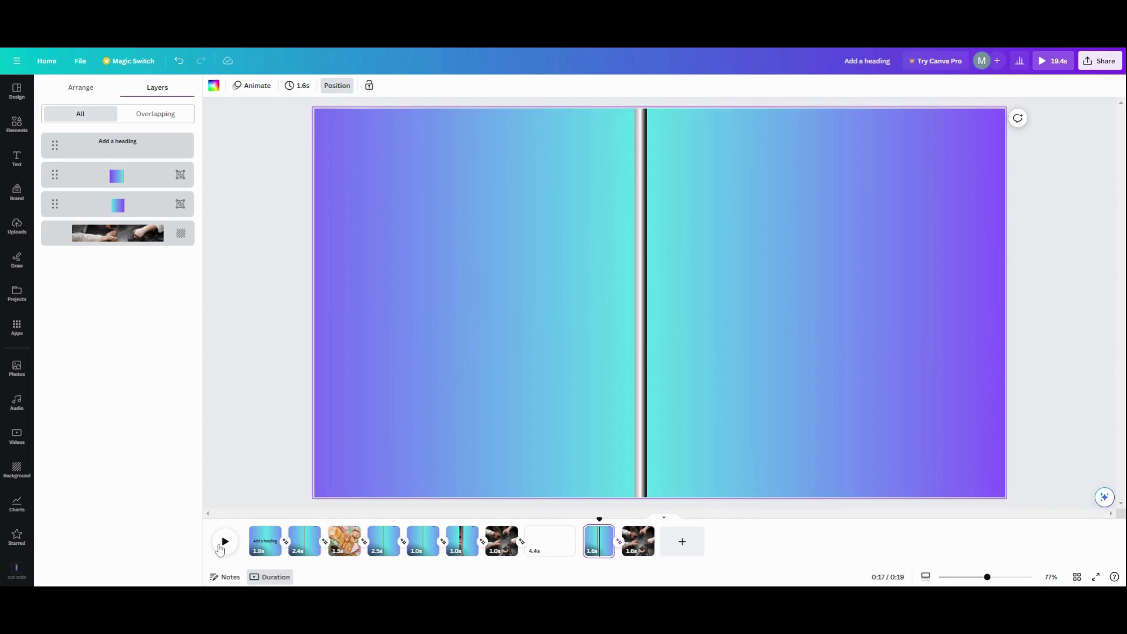
click(224, 542)
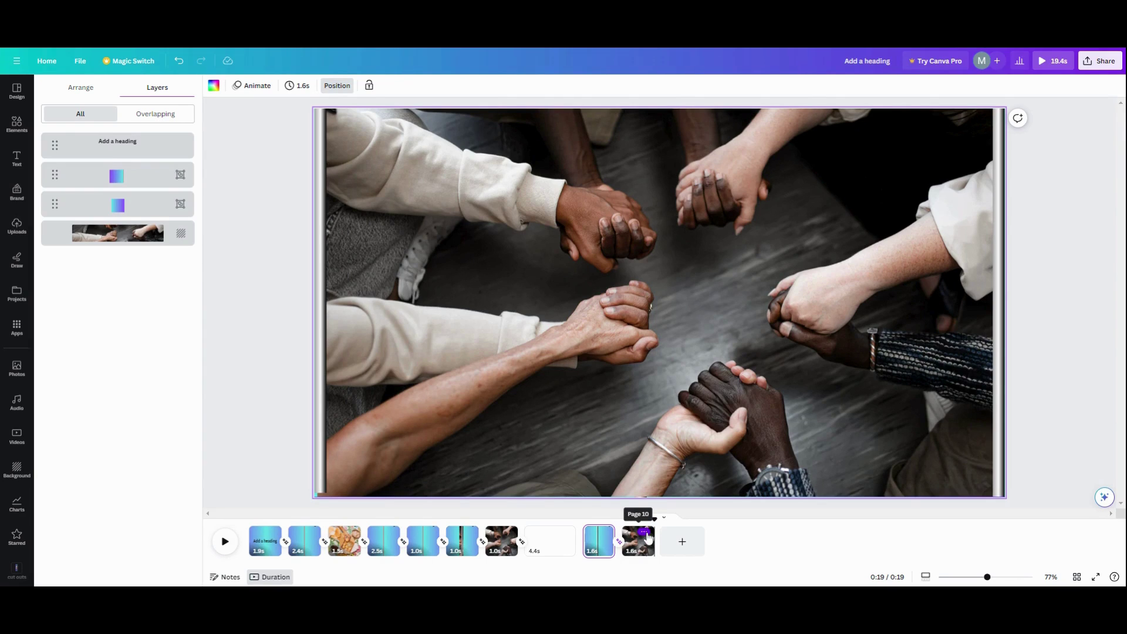
Duplicate the closed ninth page, place the copy after the tenth page, and play from the ninth page to check the opening and closing
click(605, 532)
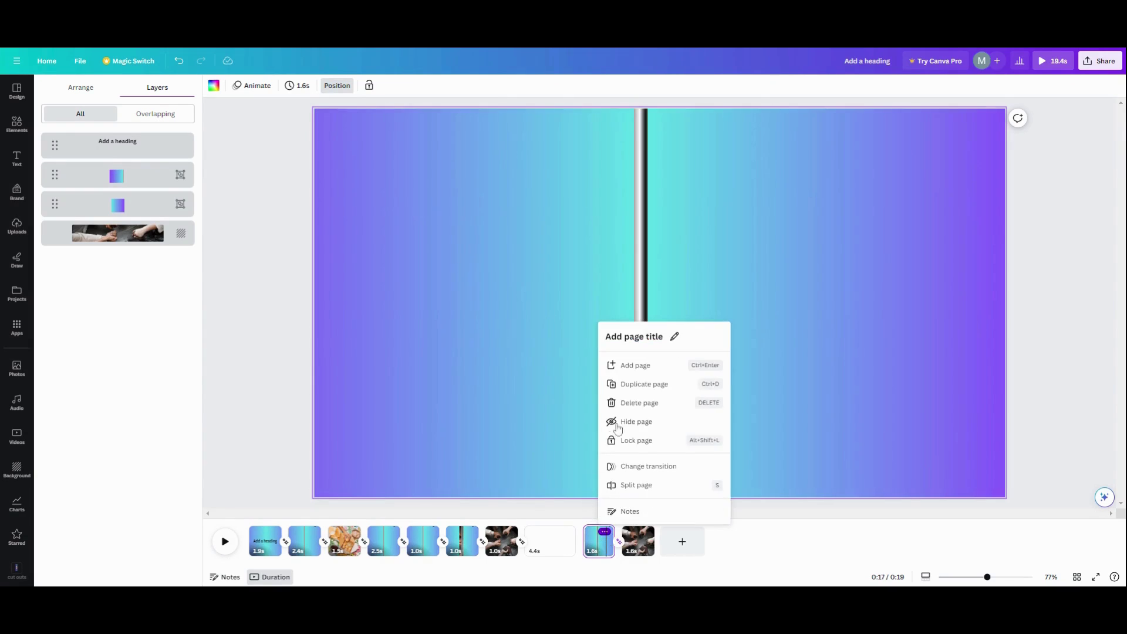
click(658, 460)
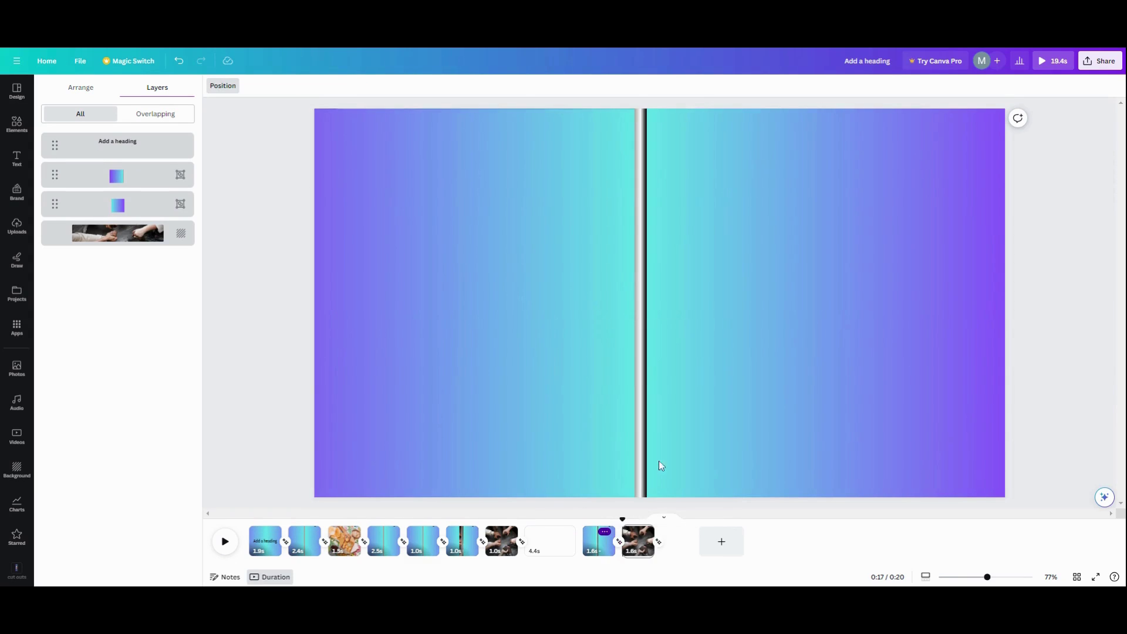
drag(640, 547, 690, 554)
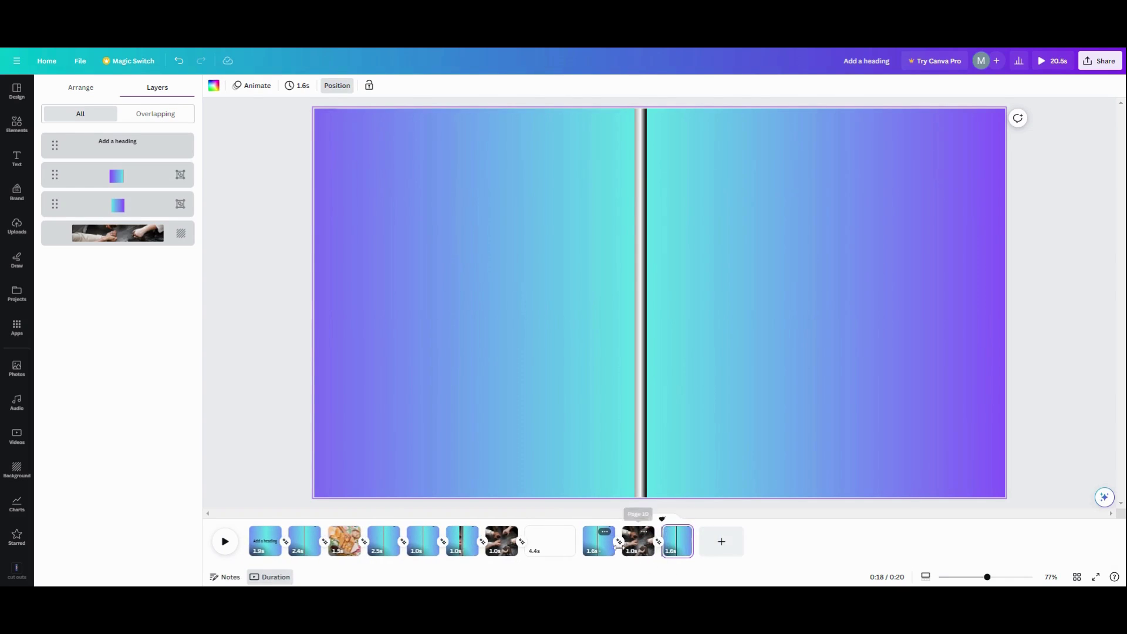
click(599, 543)
click(225, 543)
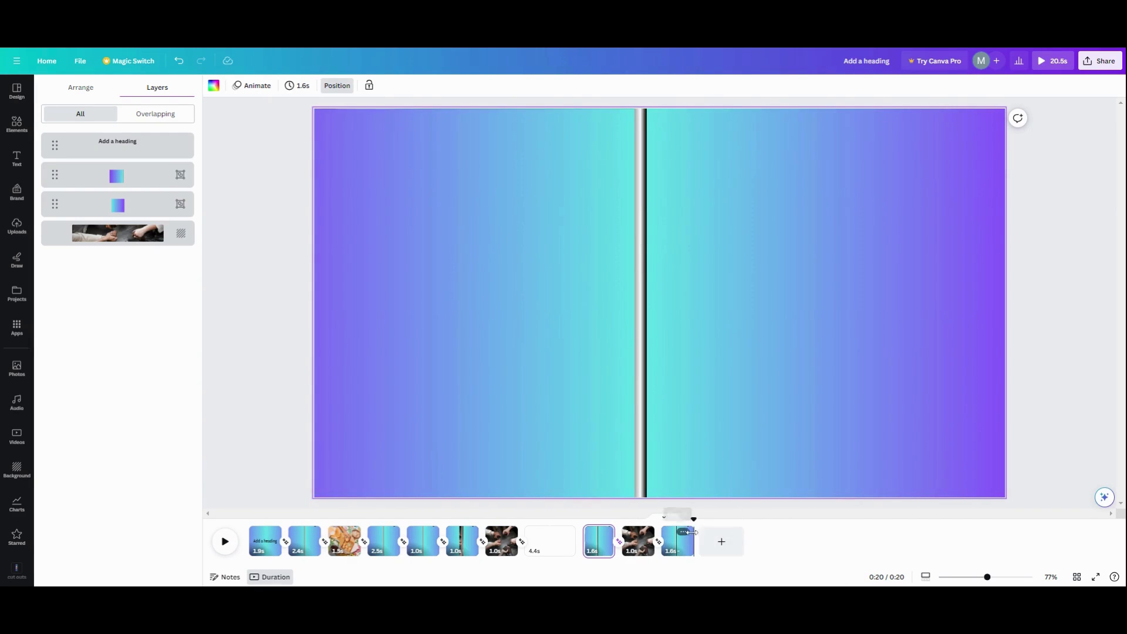
Duplicate the eleventh page, shorten the copy to 0.4 s, and duplicate it again as the thirteenth page
click(683, 531)
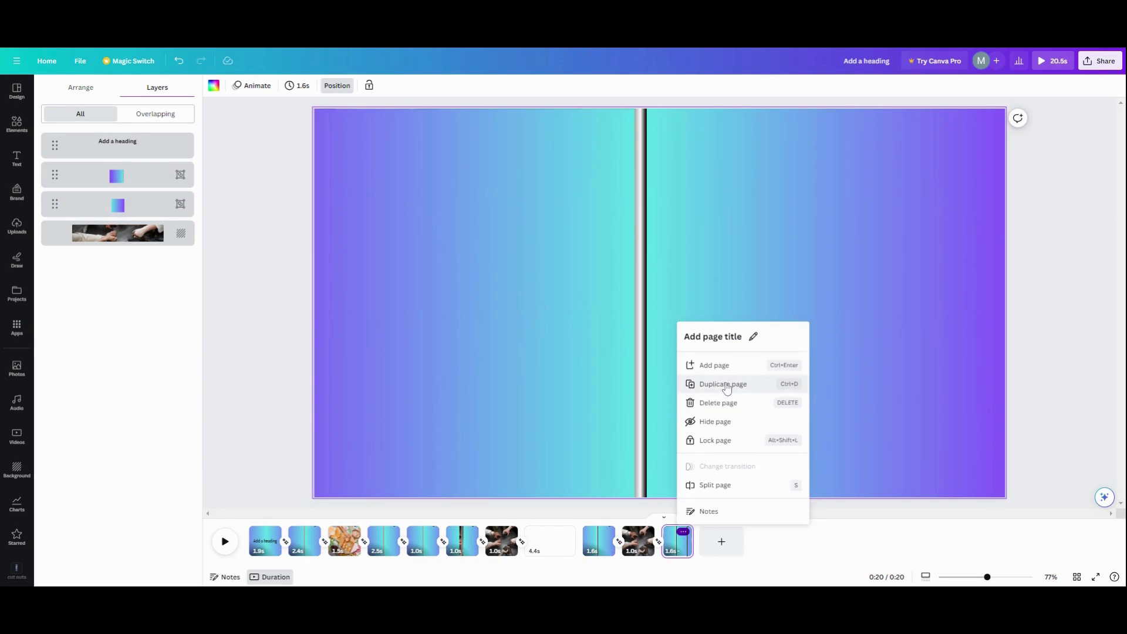
click(726, 385)
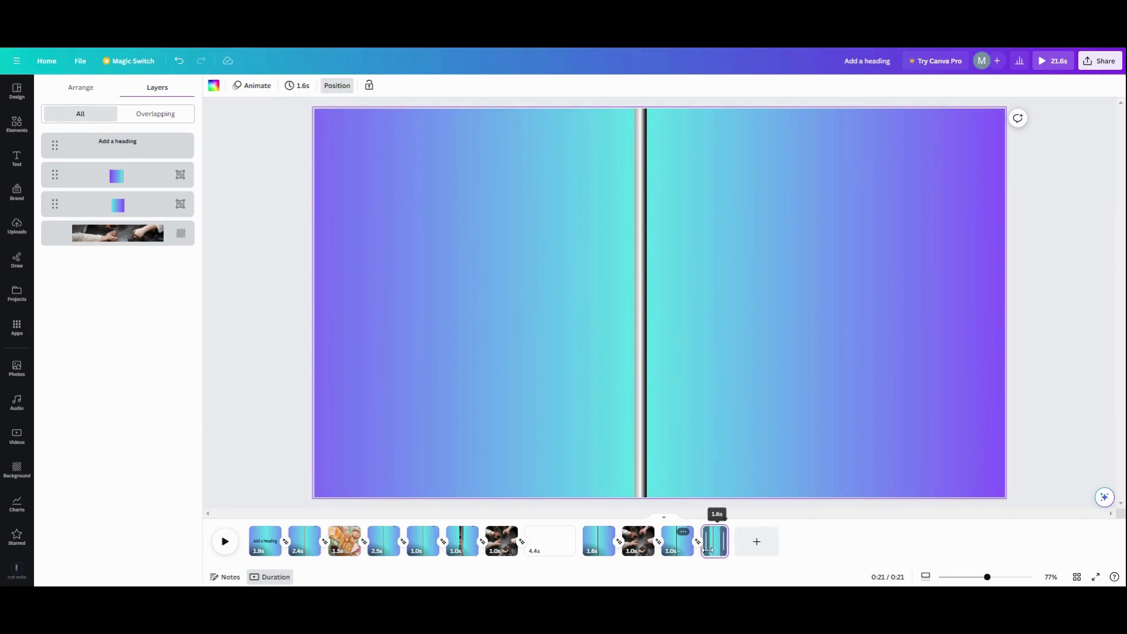
drag(707, 549, 697, 549)
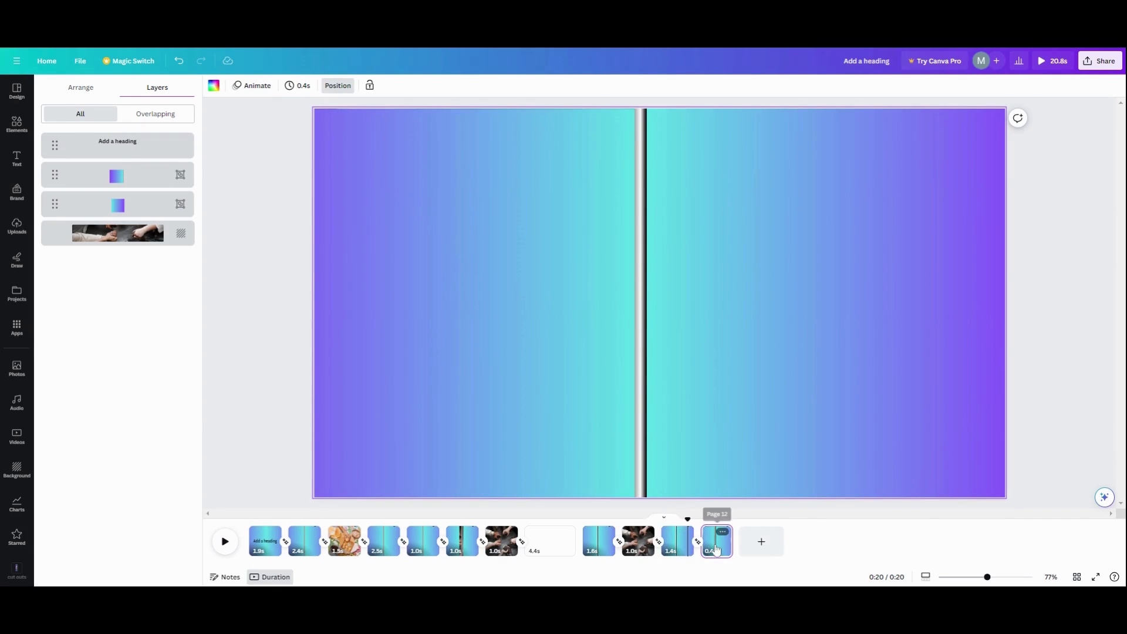
click(724, 532)
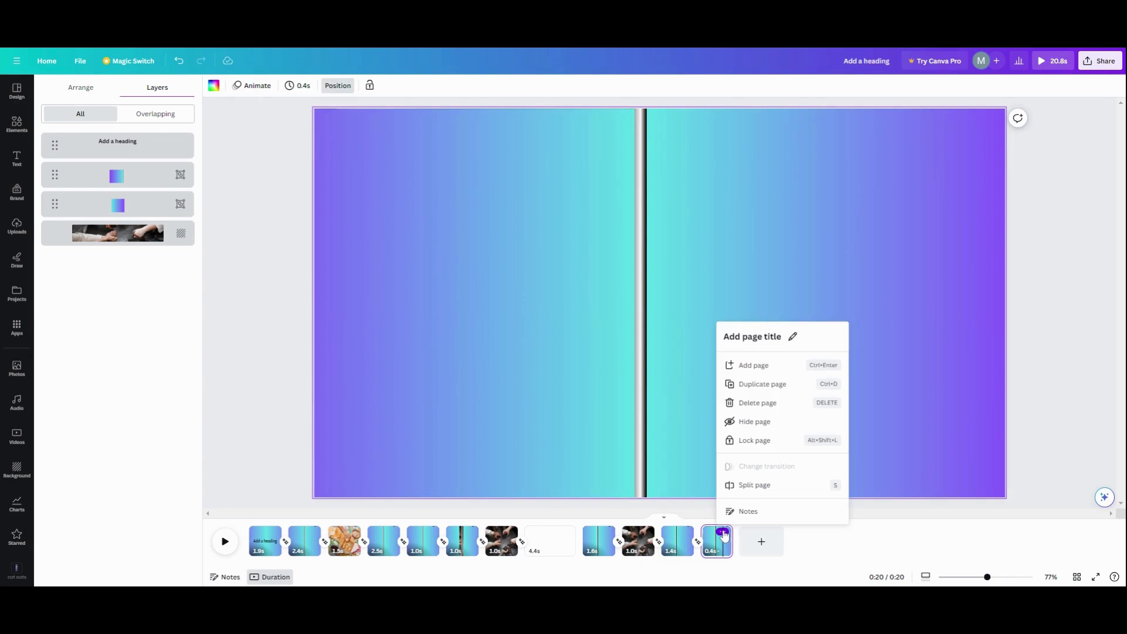
click(749, 385)
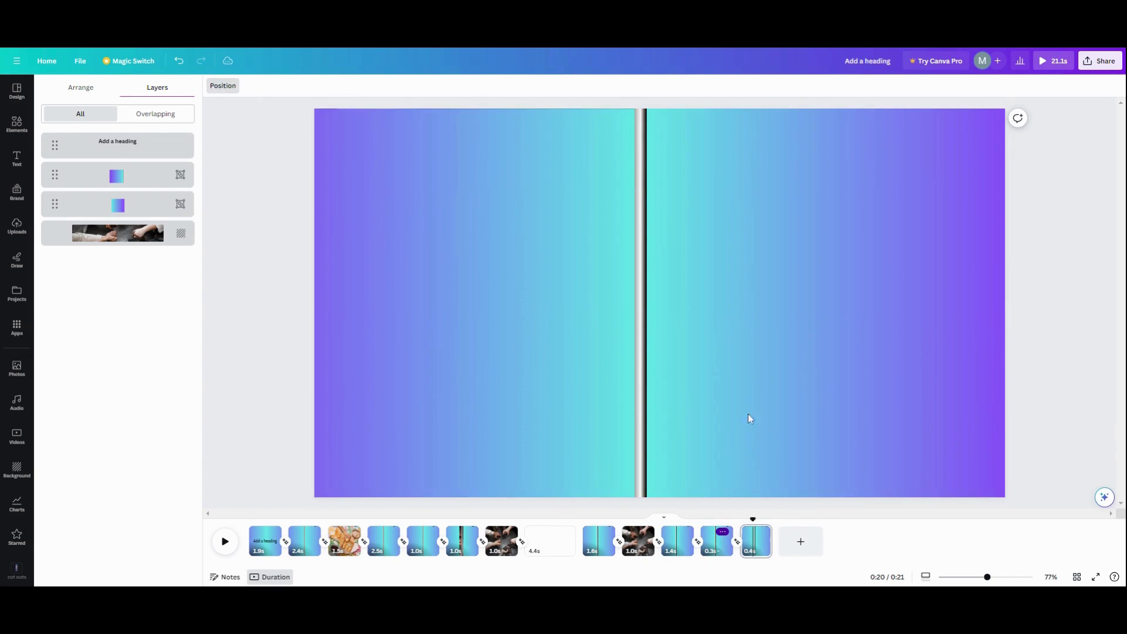
Detach the hands photo from the thirteenth page's background
click(124, 238)
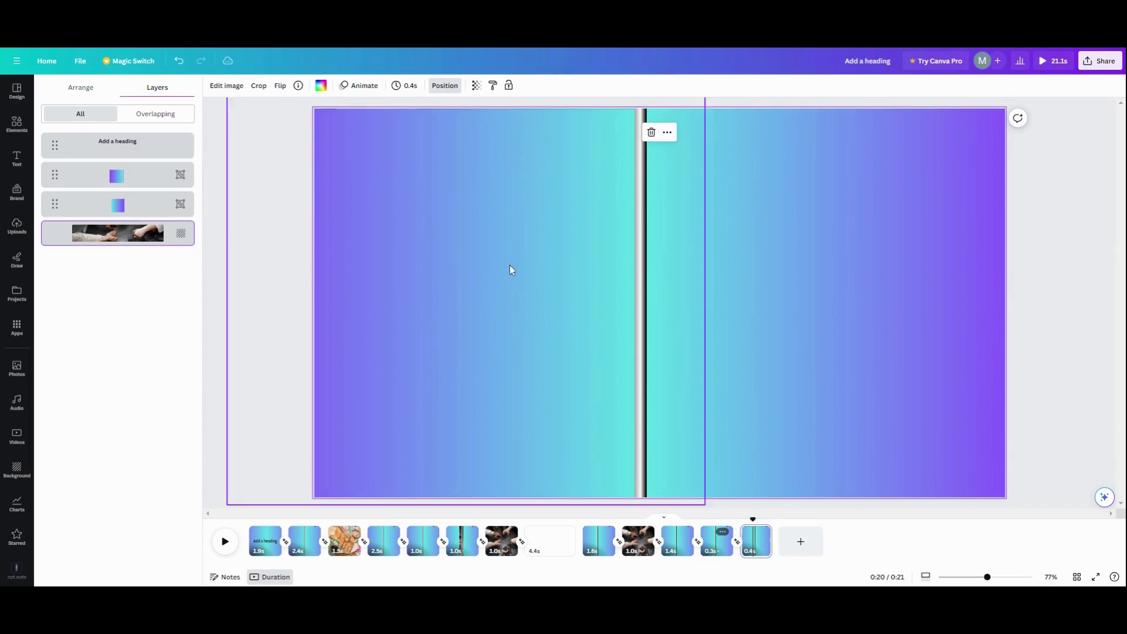
click(671, 141)
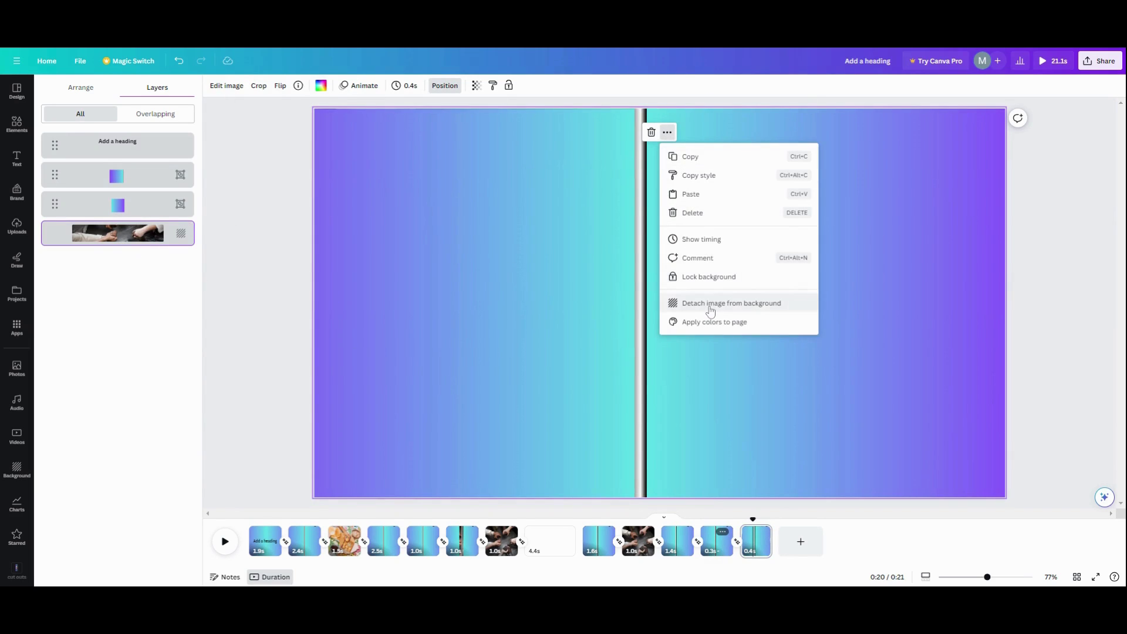
click(709, 304)
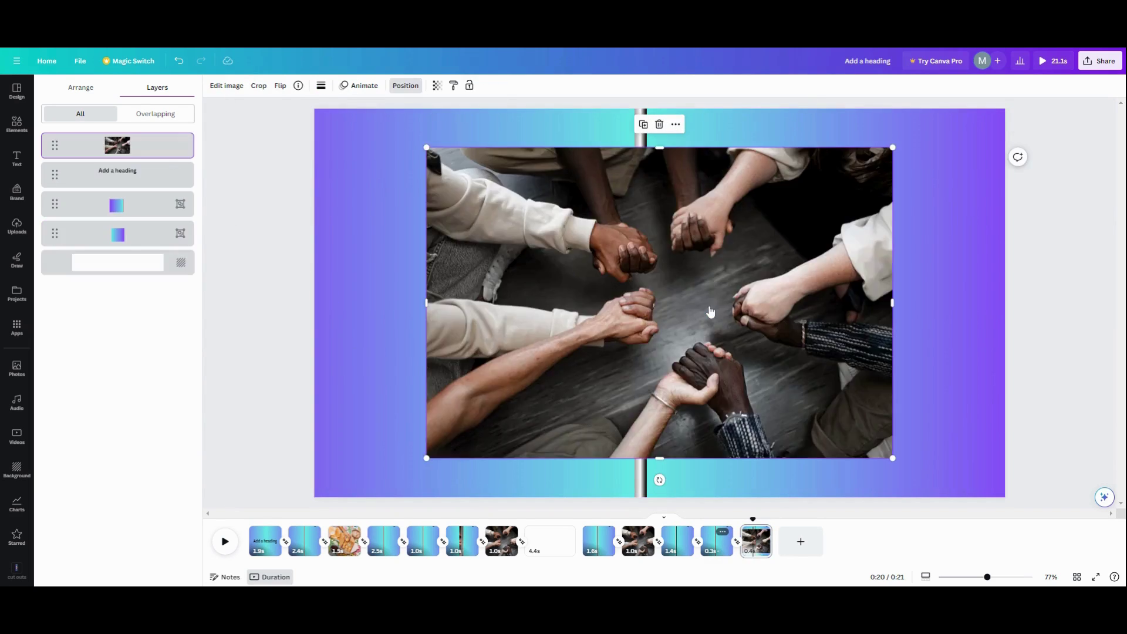
click(643, 124)
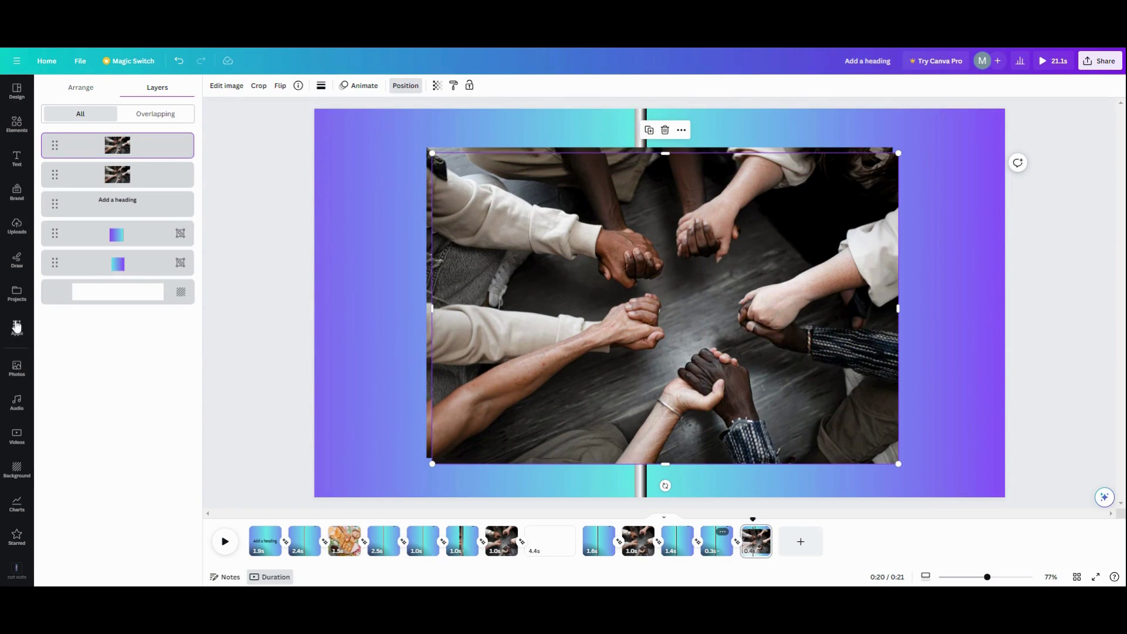
Add the trending photo of a bottle and glasses to the thirteenth page and set it as the background
click(17, 368)
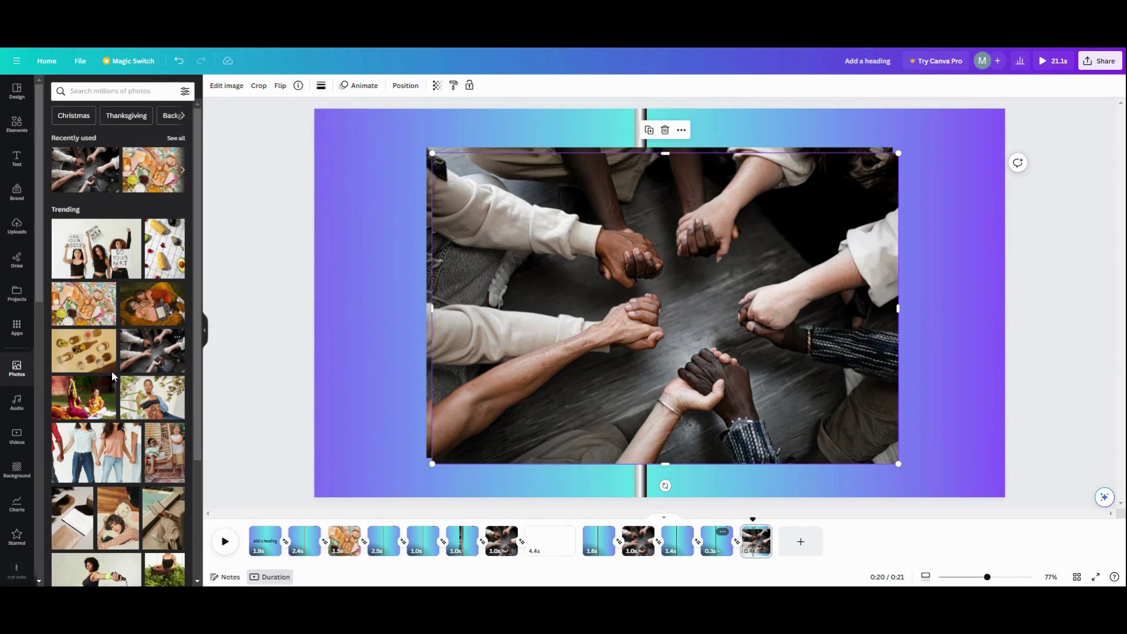
drag(82, 354, 669, 264)
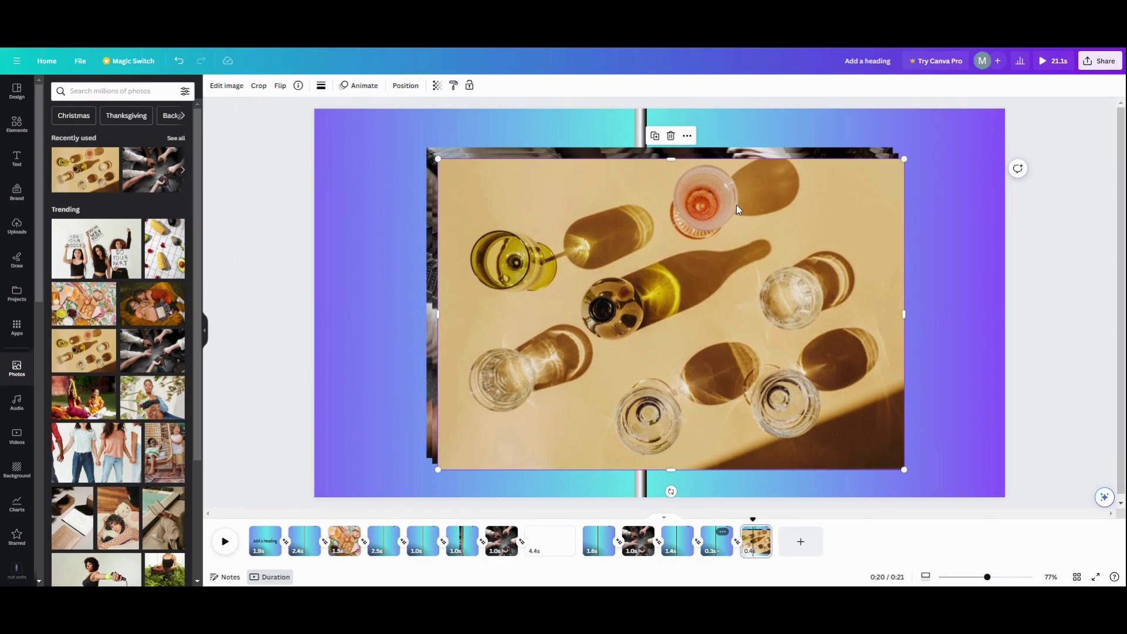
click(687, 136)
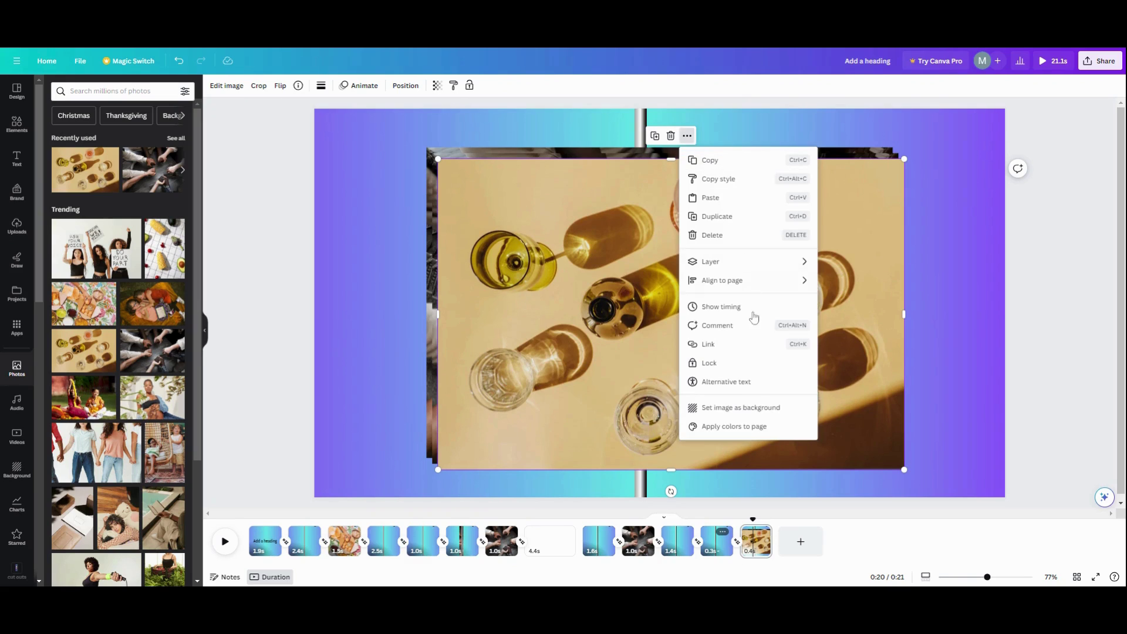
click(741, 408)
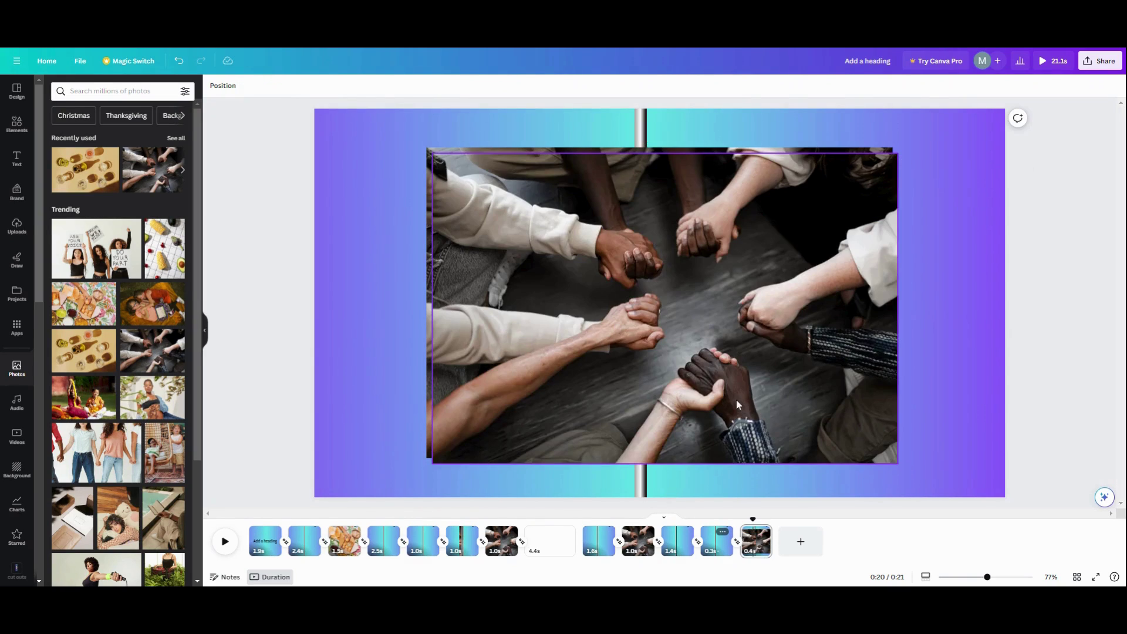
Delete the loose hands photos from the thirteenth page and play the video from the eleventh page to check the sequence
click(573, 186)
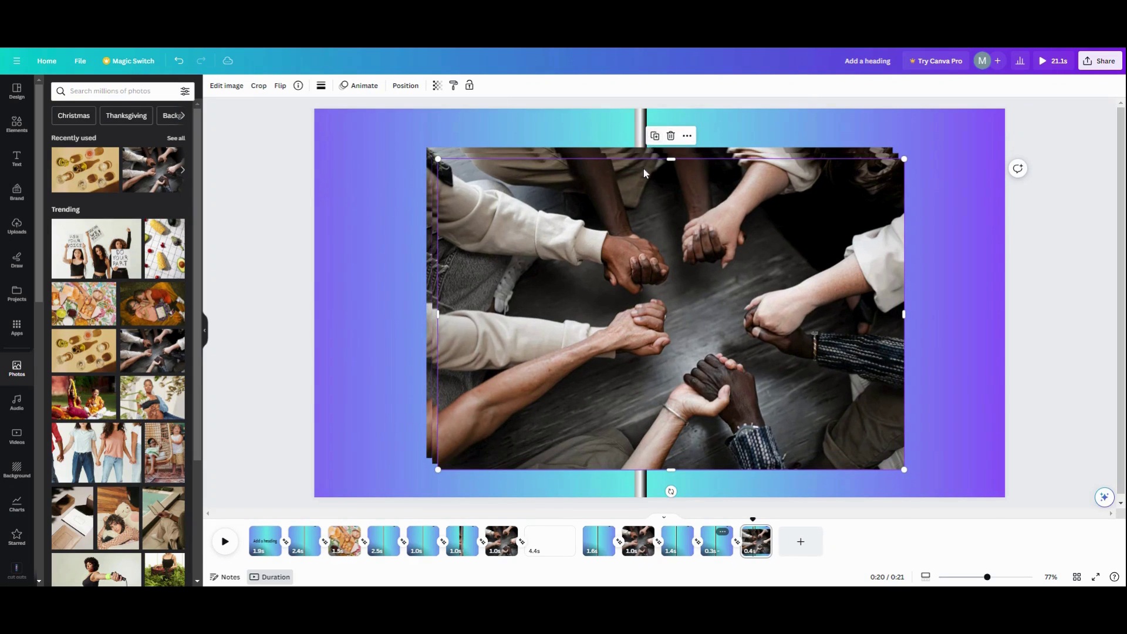
click(661, 167)
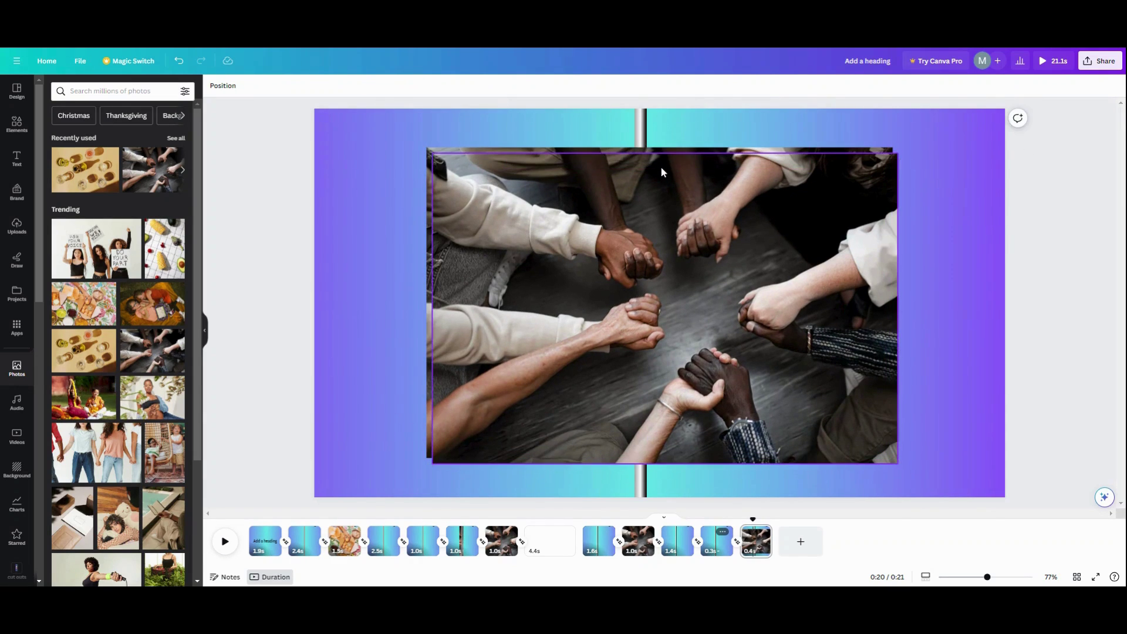
click(660, 172)
drag(662, 173, 670, 181)
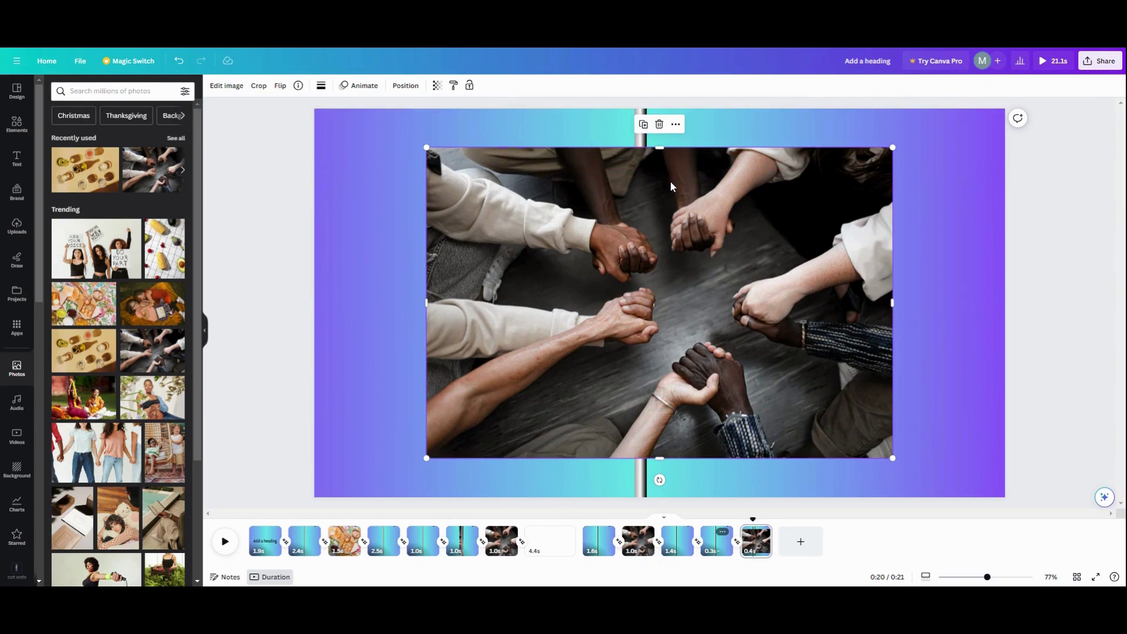
click(663, 127)
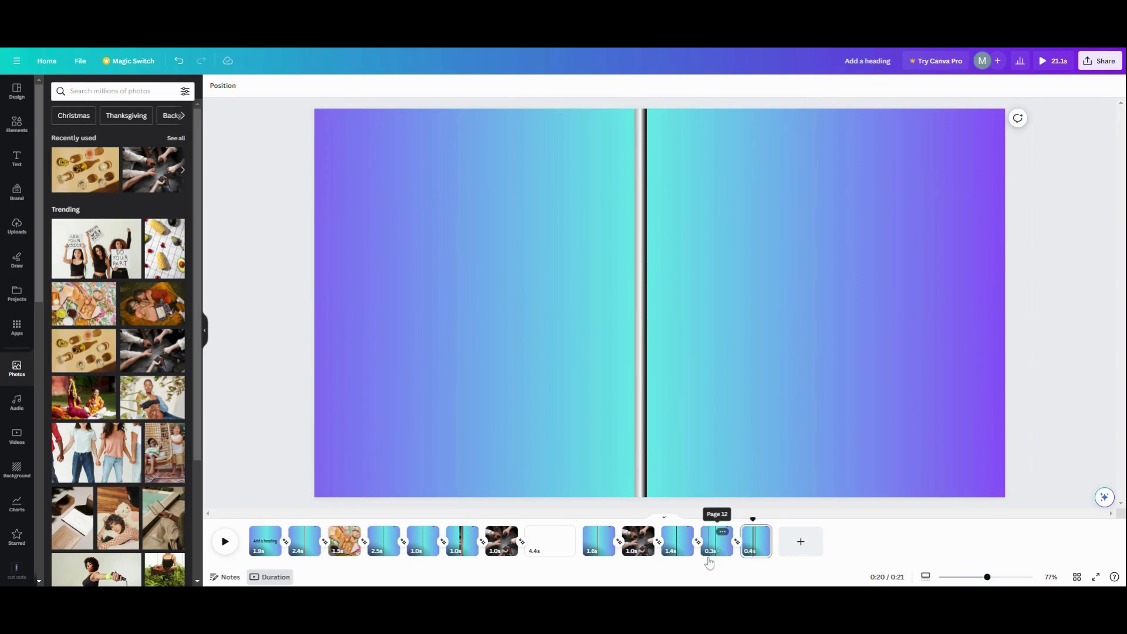
click(681, 544)
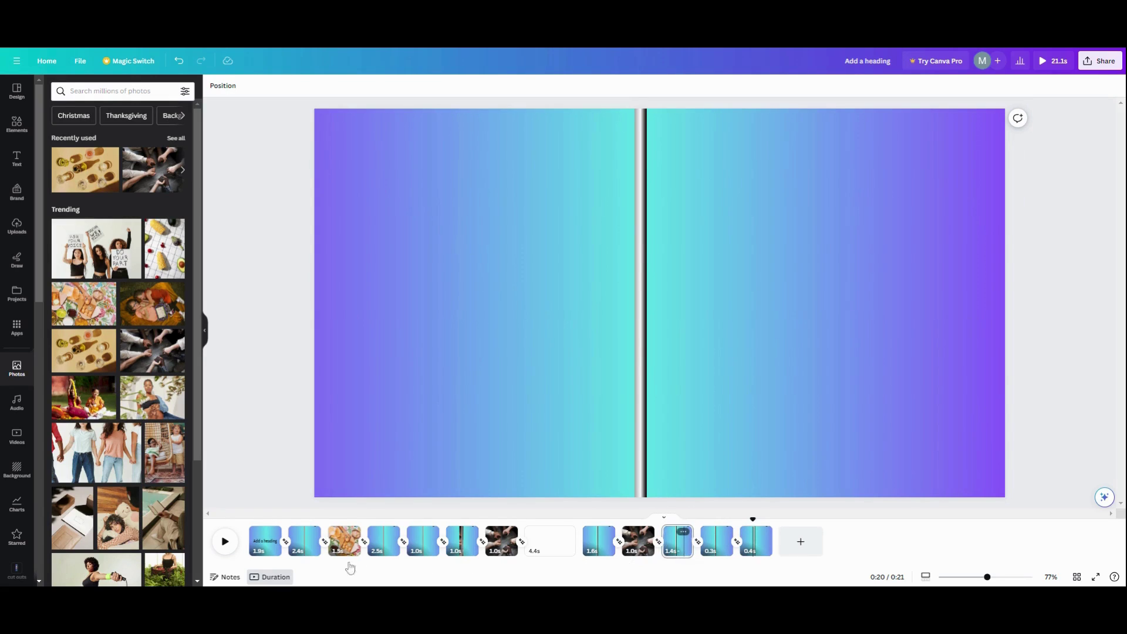
click(228, 546)
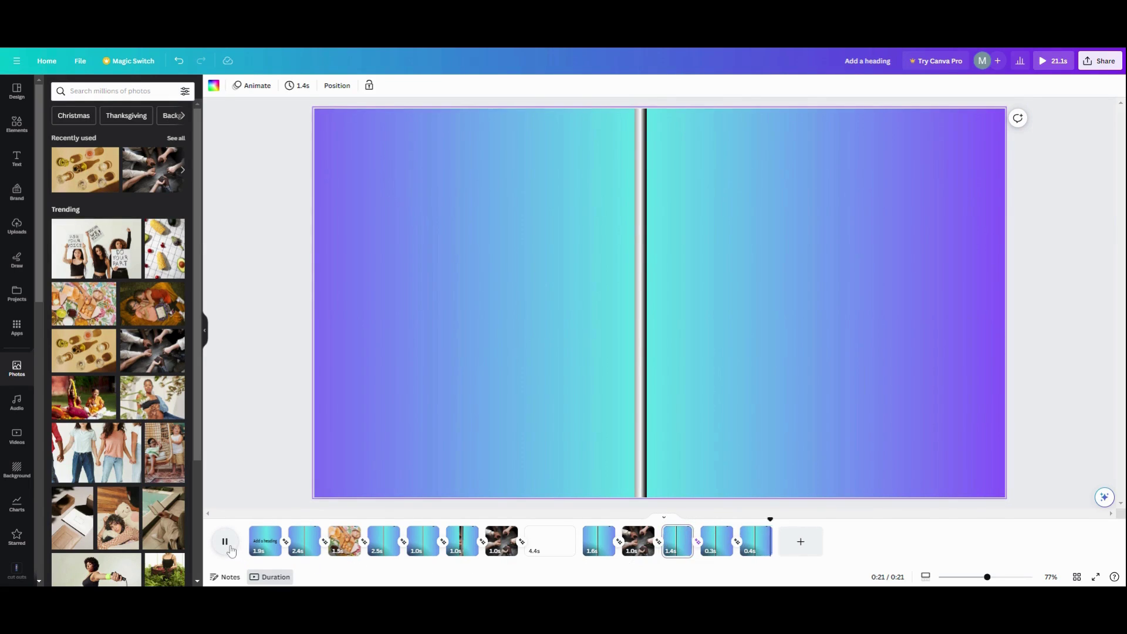
Replace the twelfth page's hands background with the bottle-and-glasses photo and play the video from the eleventh page
click(762, 533)
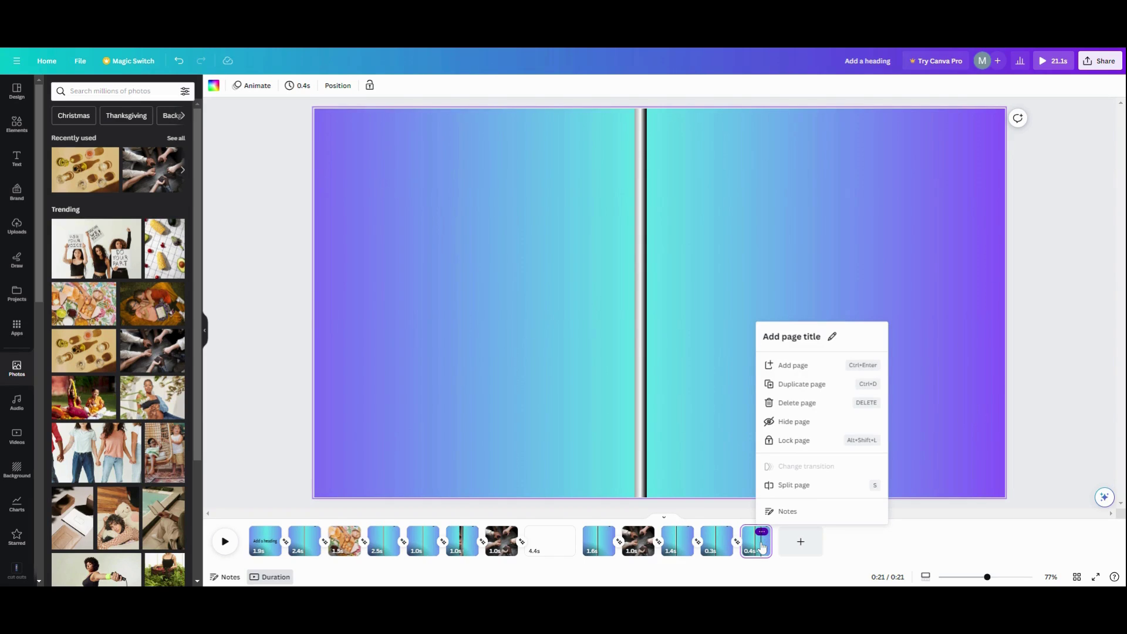
click(712, 546)
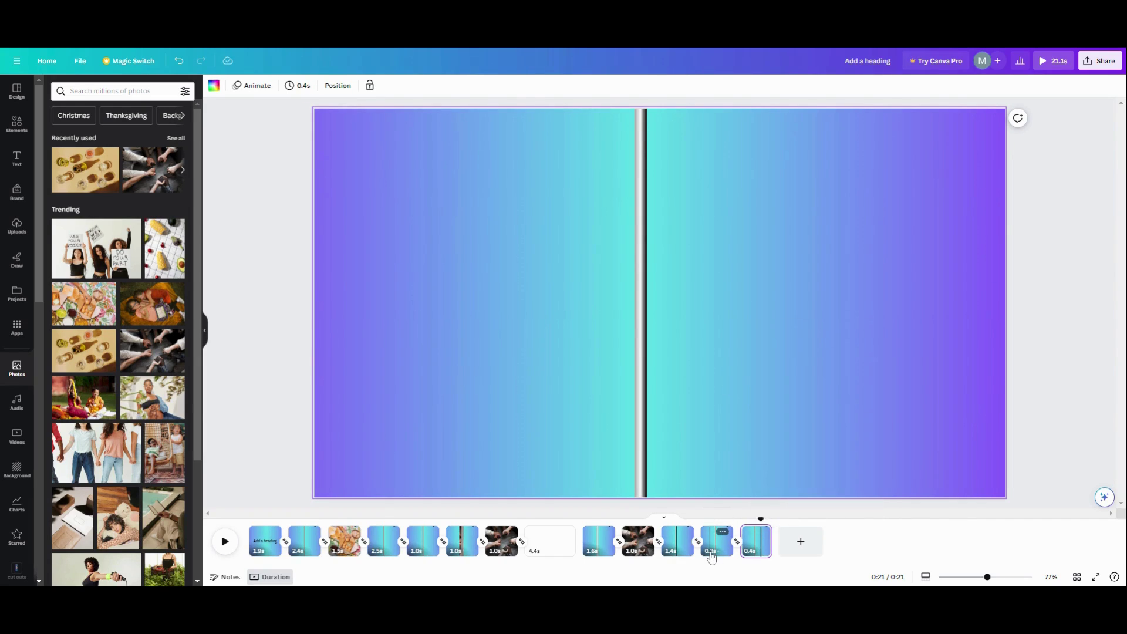
click(711, 550)
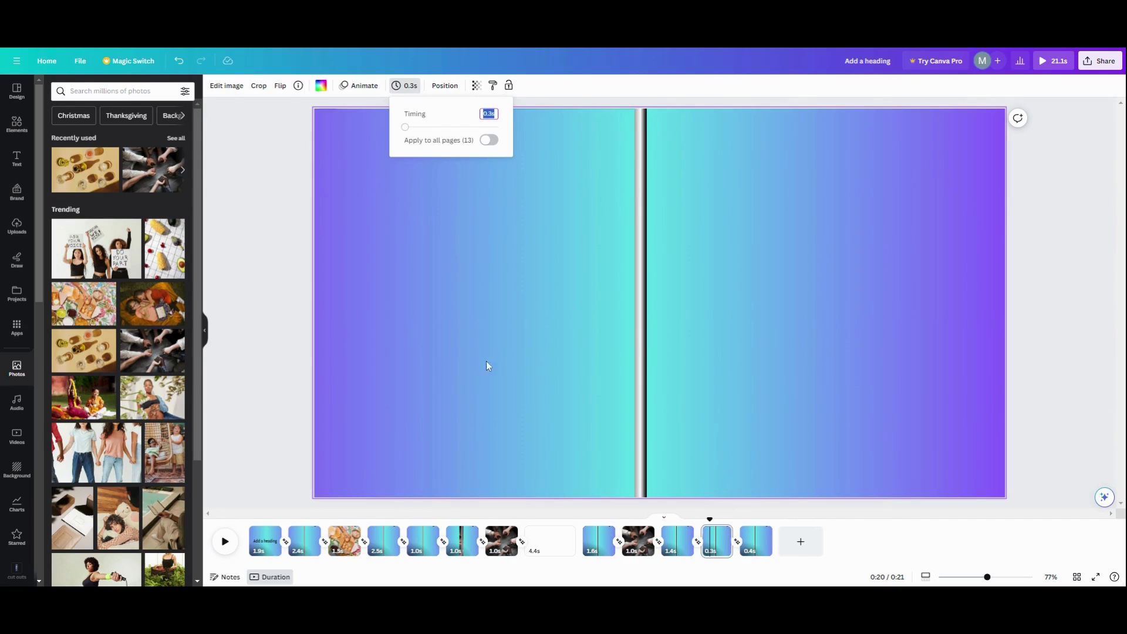
click(721, 555)
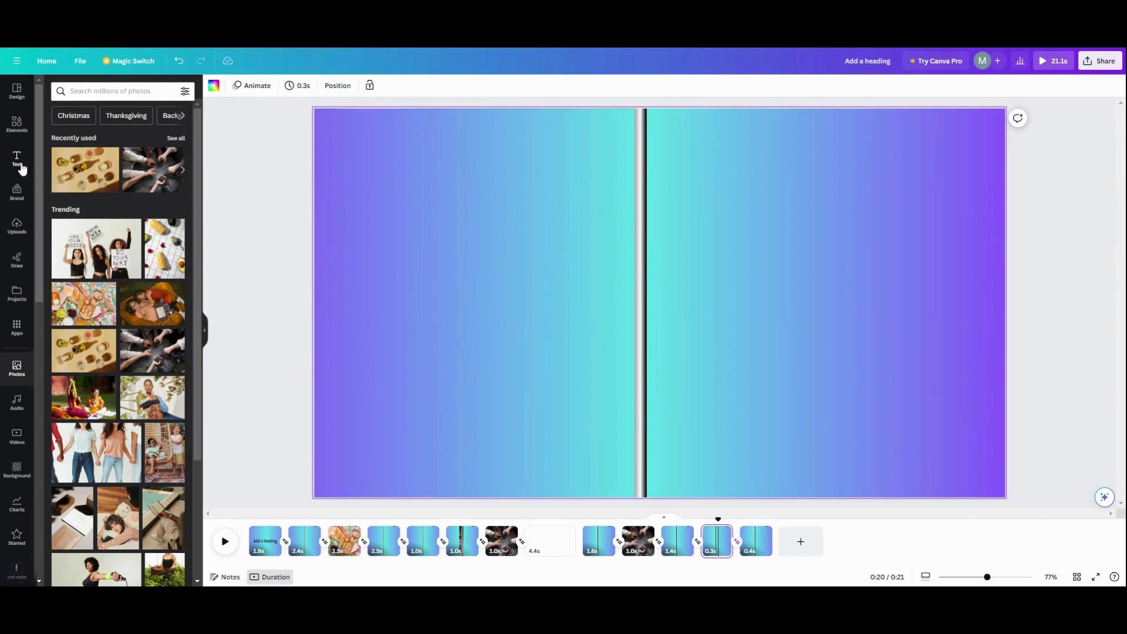
click(85, 179)
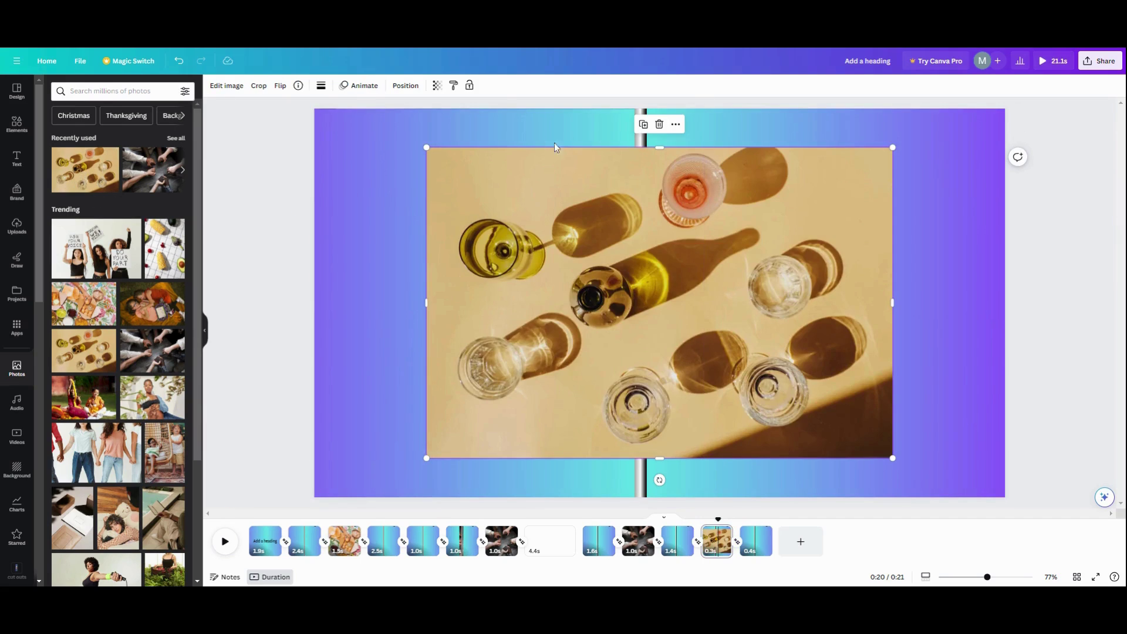
click(404, 88)
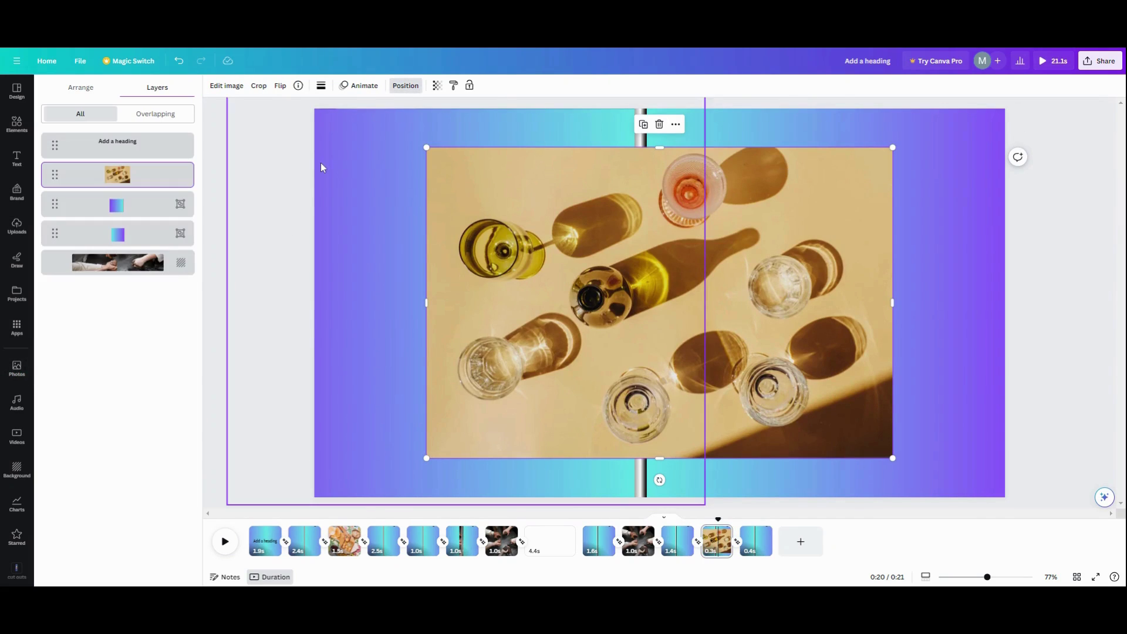
click(120, 275)
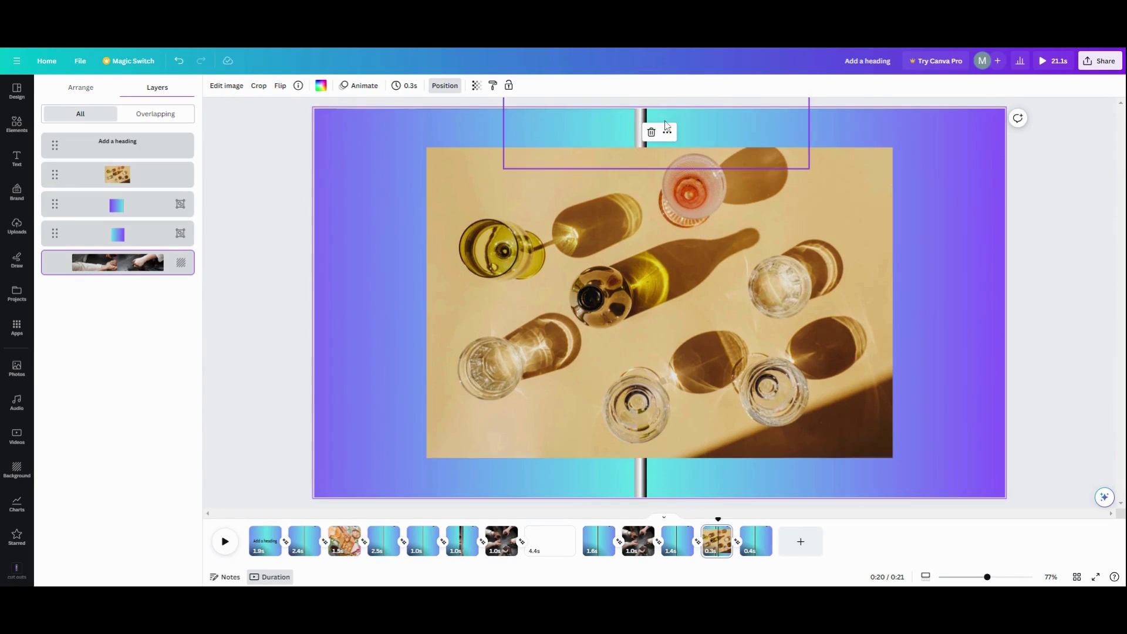
click(523, 237)
click(676, 125)
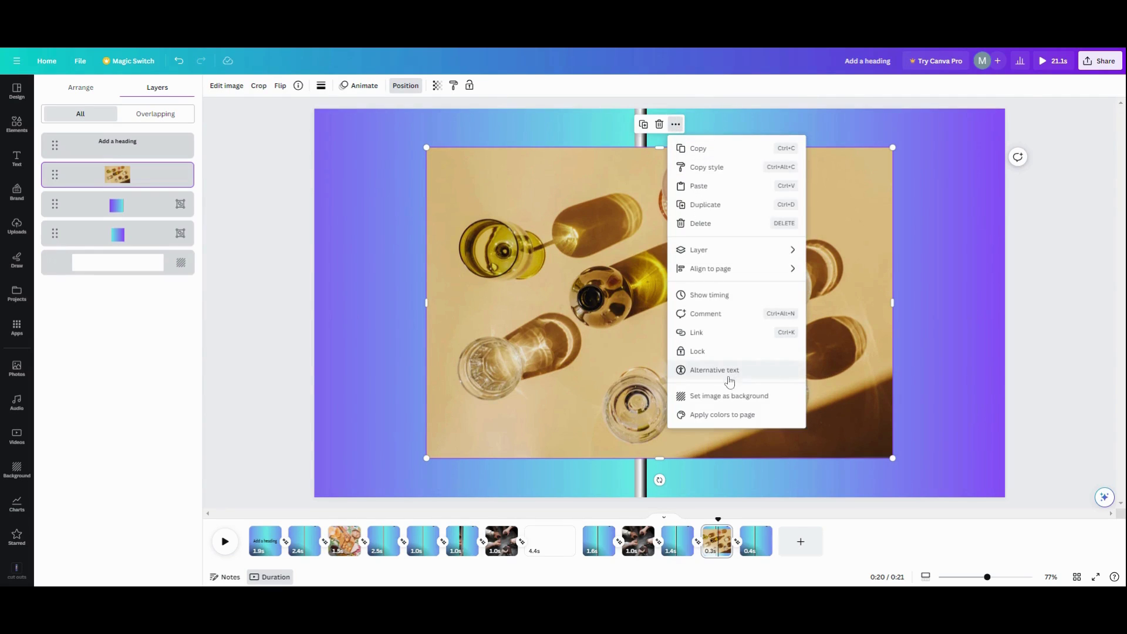
click(727, 395)
click(678, 541)
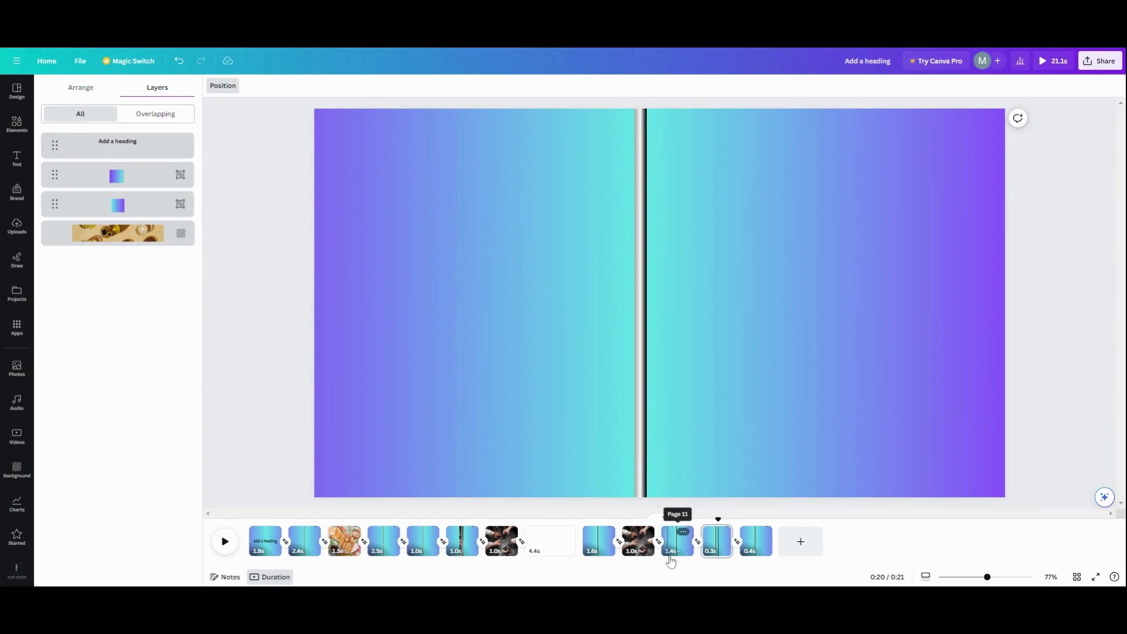
click(225, 541)
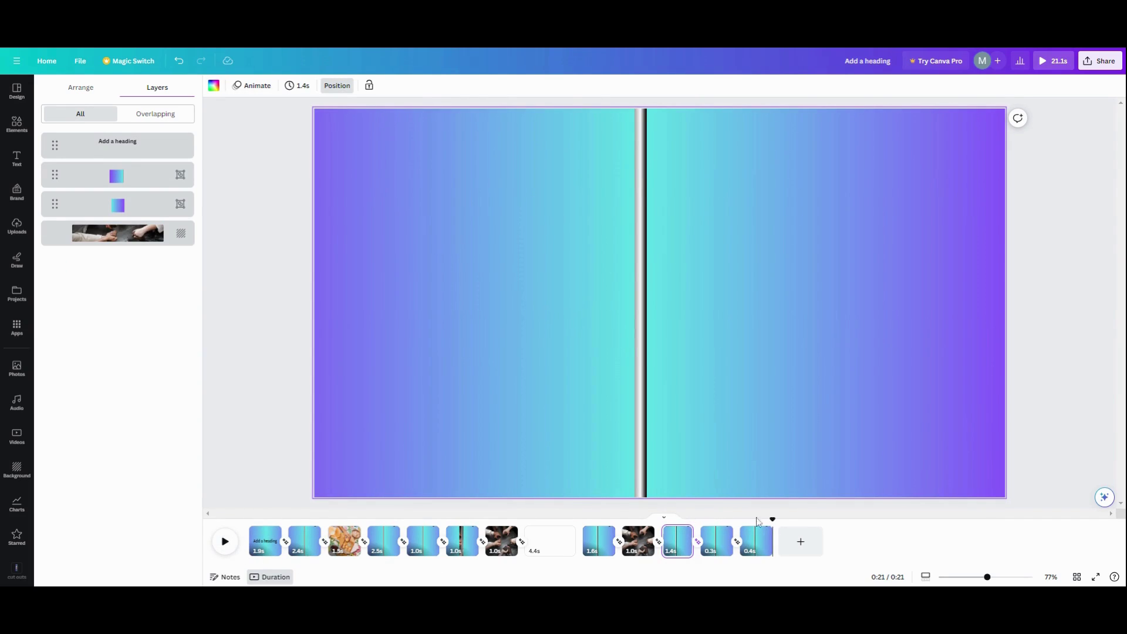
Slide the thirteenth page's two panel groups apart to the page's side edges and play from the eleventh page to check the reveal
click(758, 543)
click(712, 395)
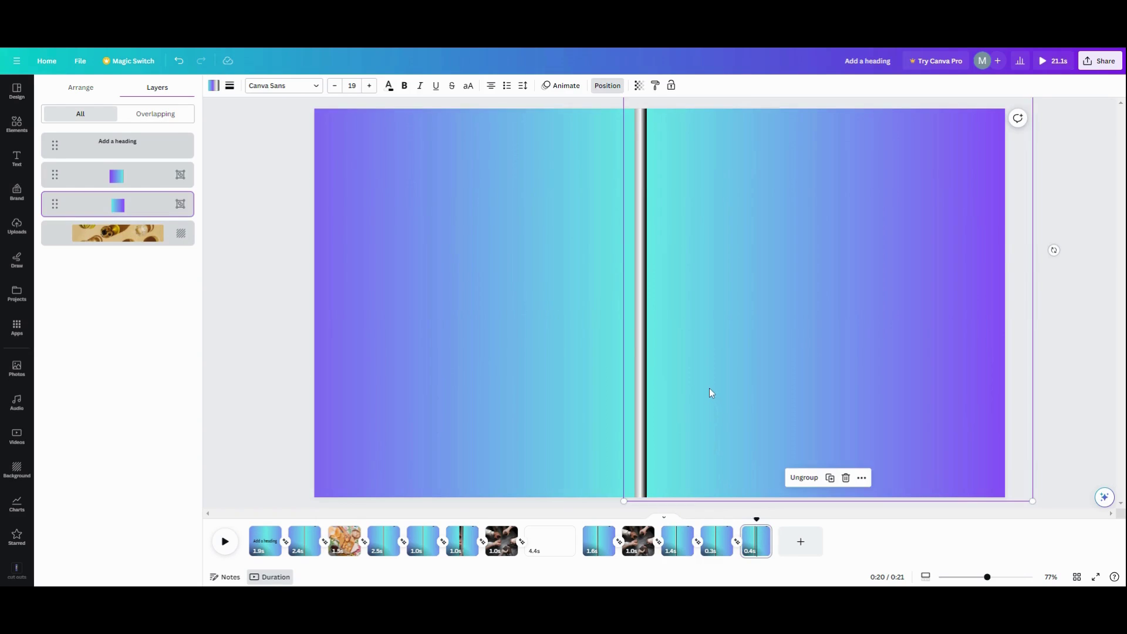
drag(709, 388, 1068, 391)
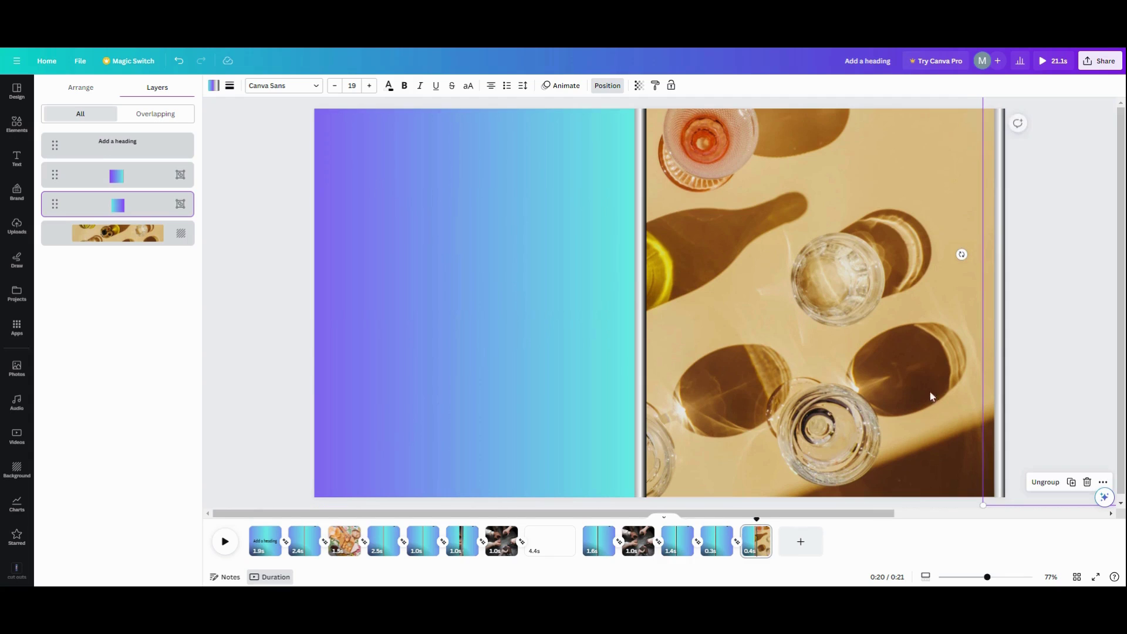
drag(593, 395, 269, 385)
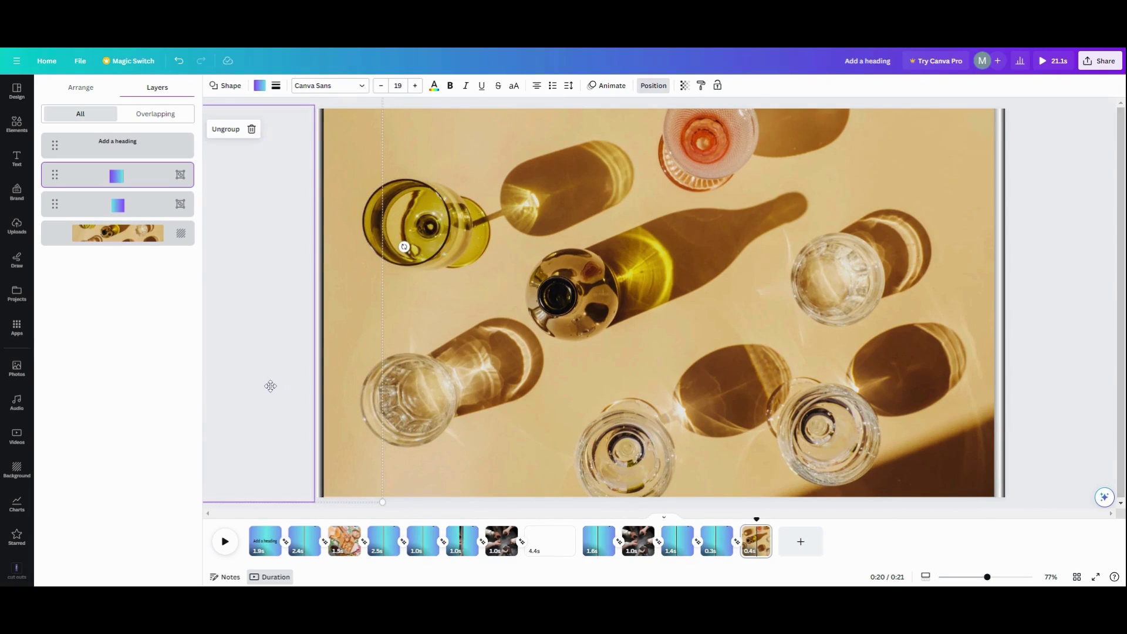
click(681, 546)
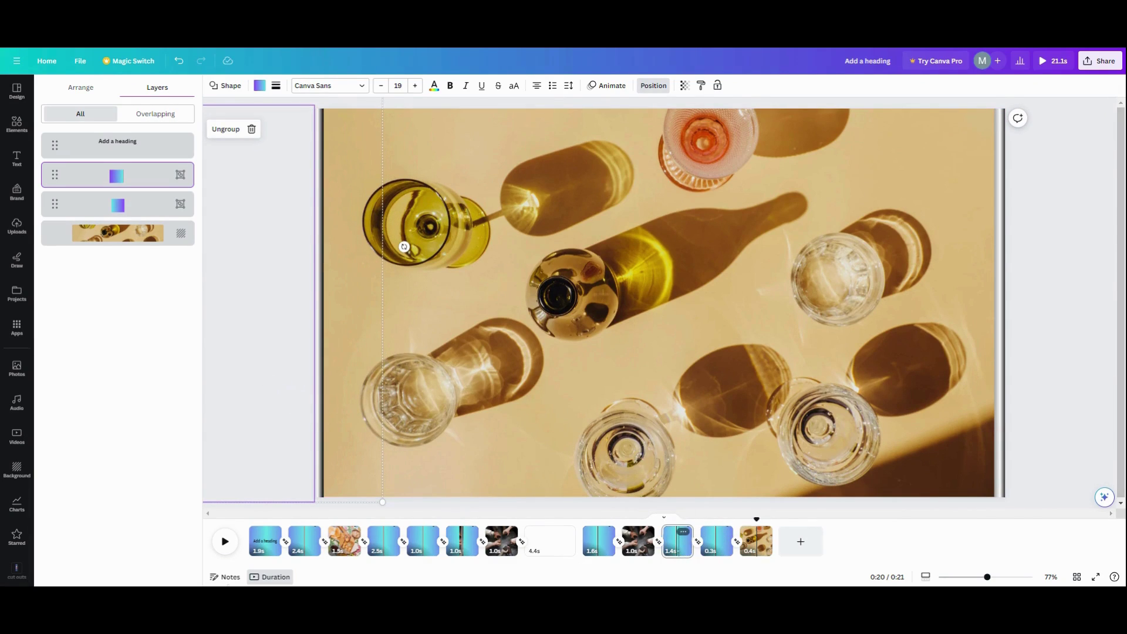
click(225, 542)
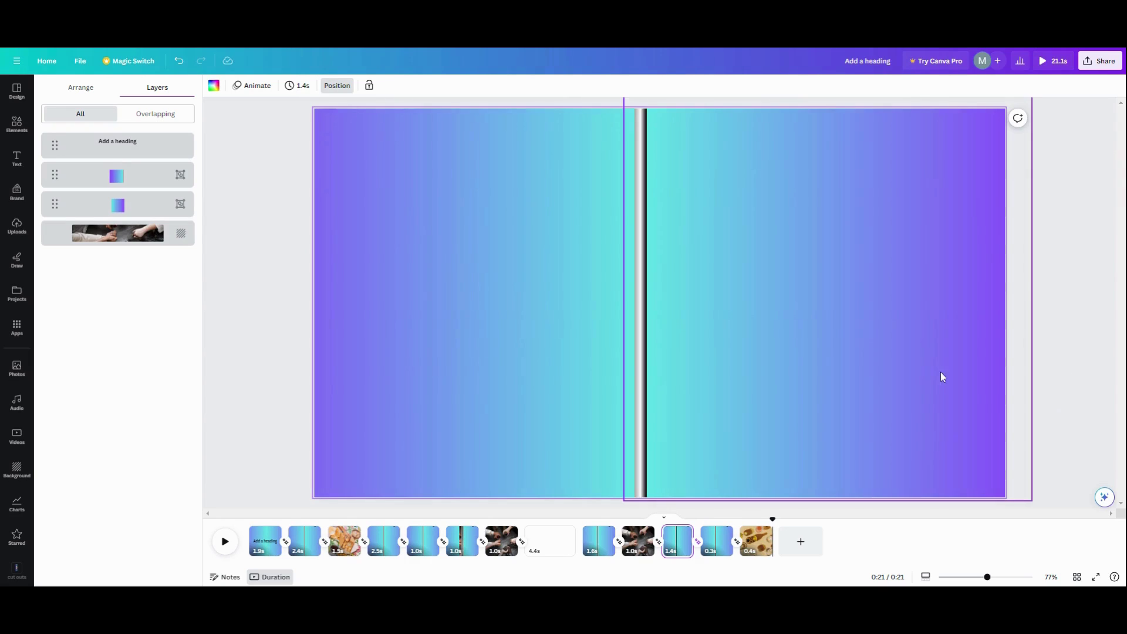
Rotate the eleventh page's right panel group 90° counterclockwise so its metallic bar lies horizontally, and move the group up over the page's upper half
click(941, 373)
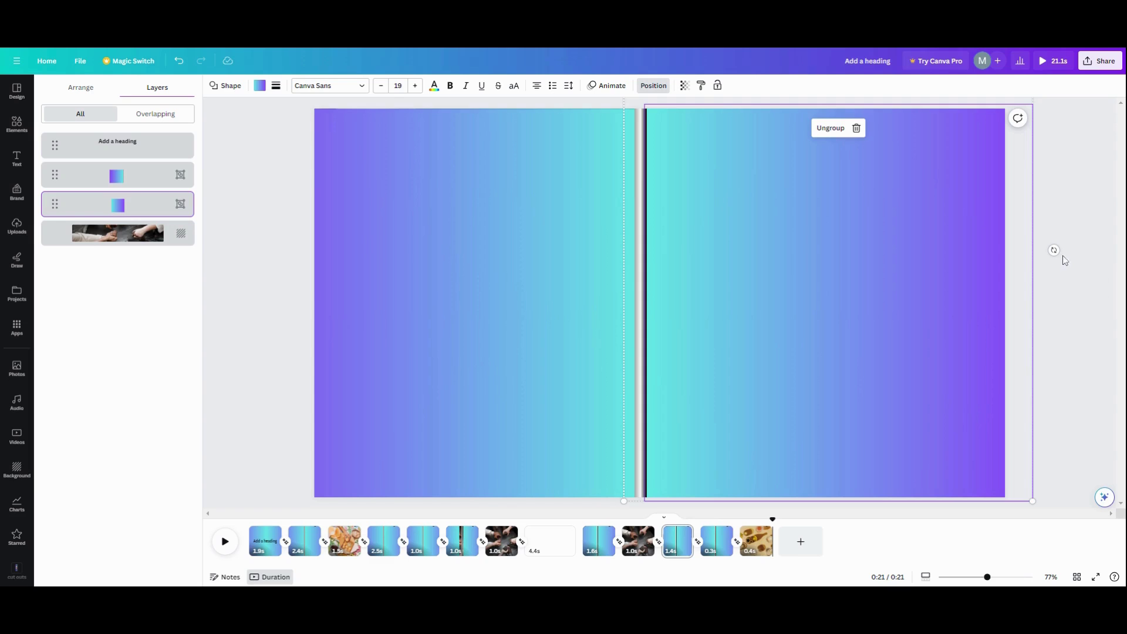
drag(1054, 249, 803, 60)
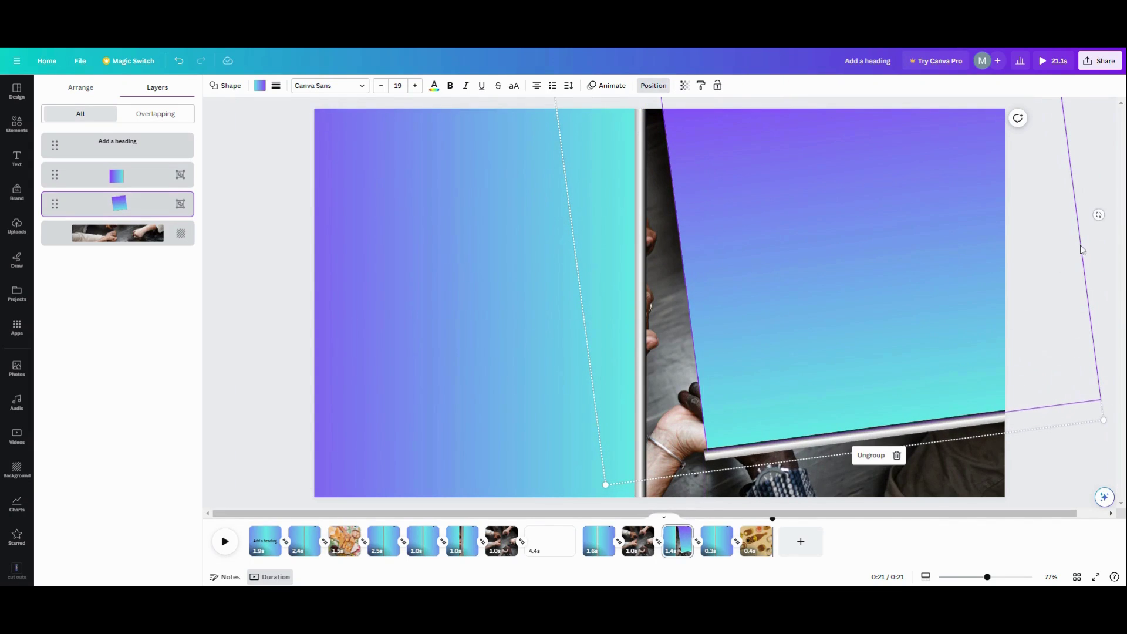
drag(1099, 214, 1092, 263)
drag(1003, 307, 837, 172)
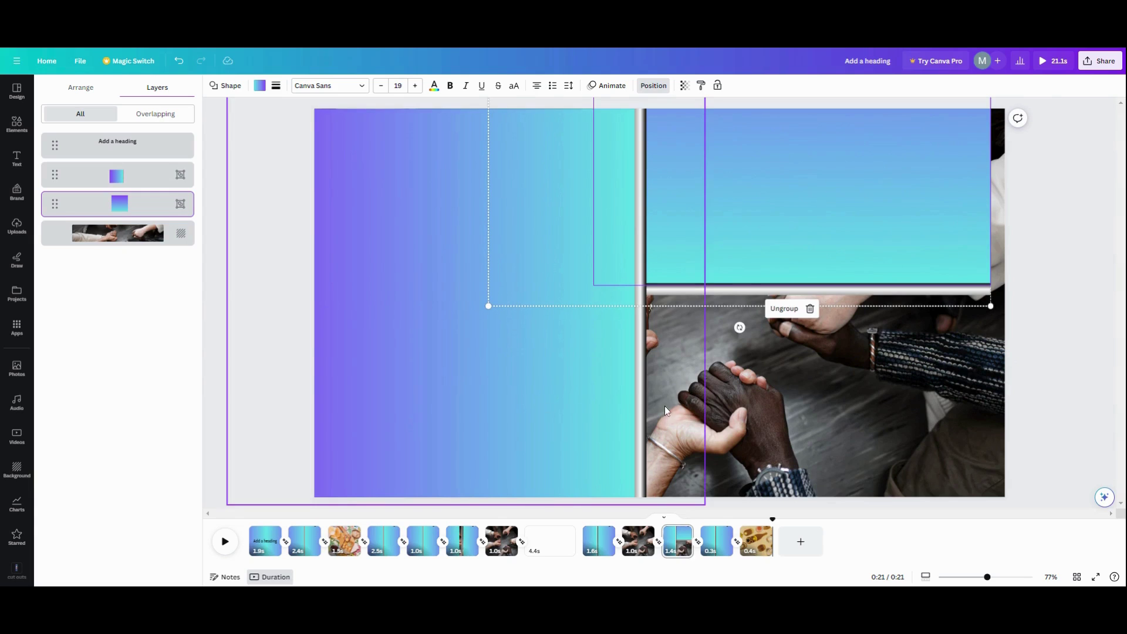
drag(757, 235, 707, 186)
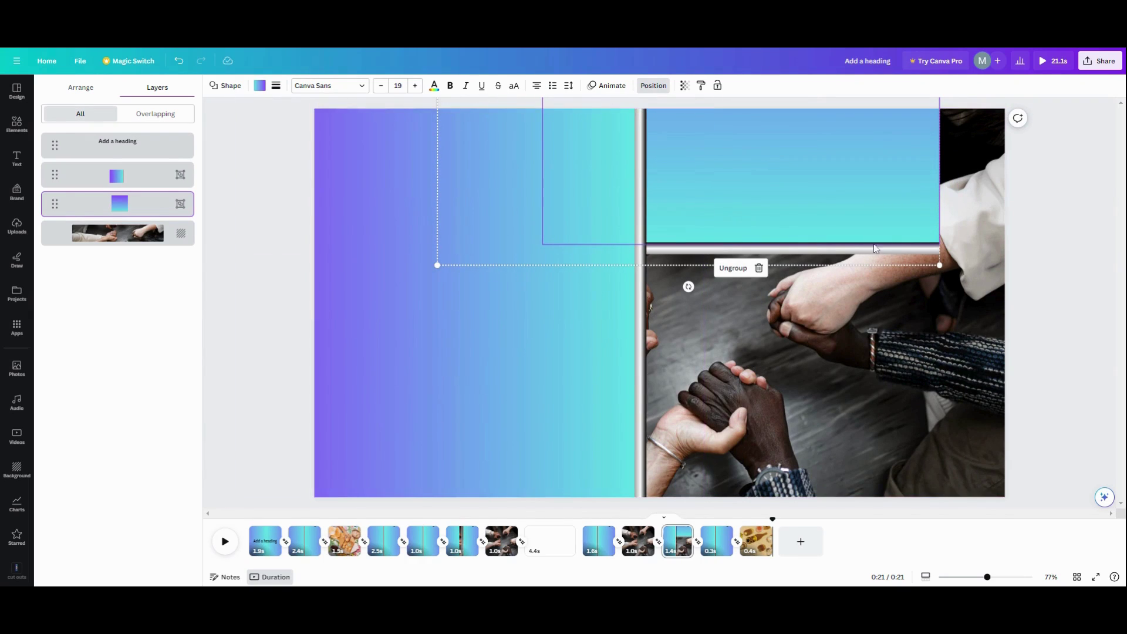